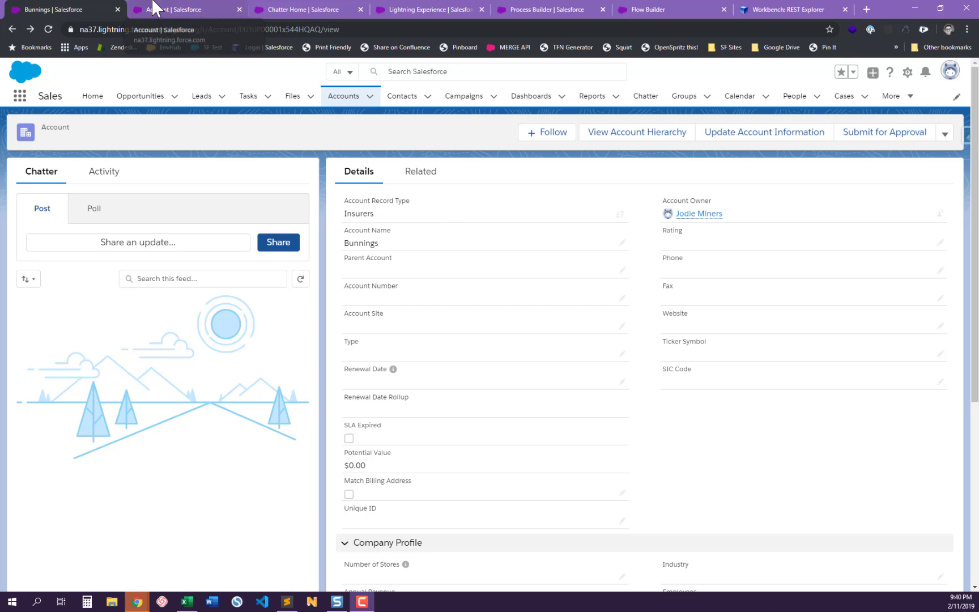
Step: Switch to the Test PE flow in Flow Builder and look over the notification action that follows Get Accounts, leaving it unchanged
{"action": "left_click", "coordinate": [634, 10]}
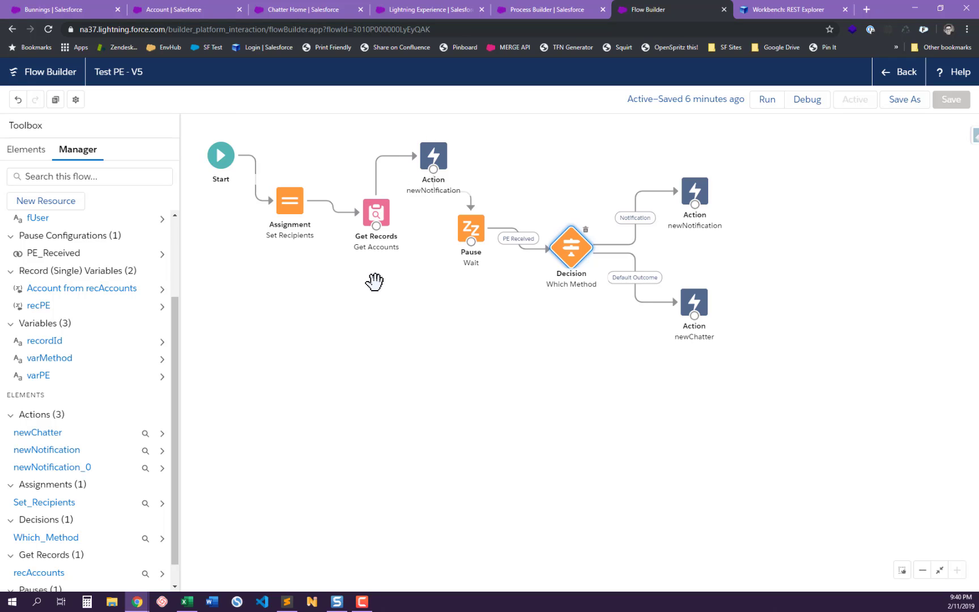
{"action": "left_click", "coordinate": [363, 209]}
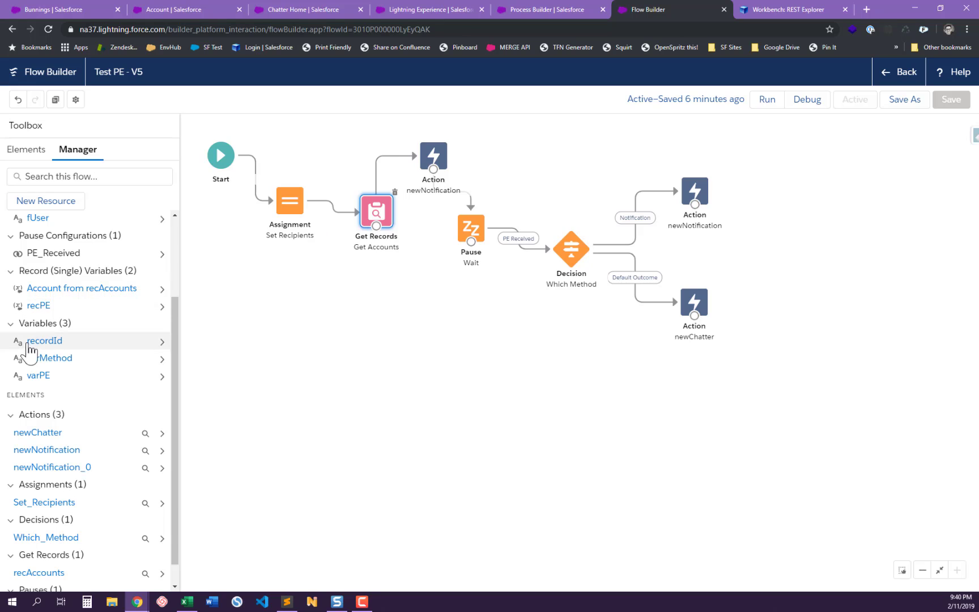
{"action": "double_click", "coordinate": [438, 156]}
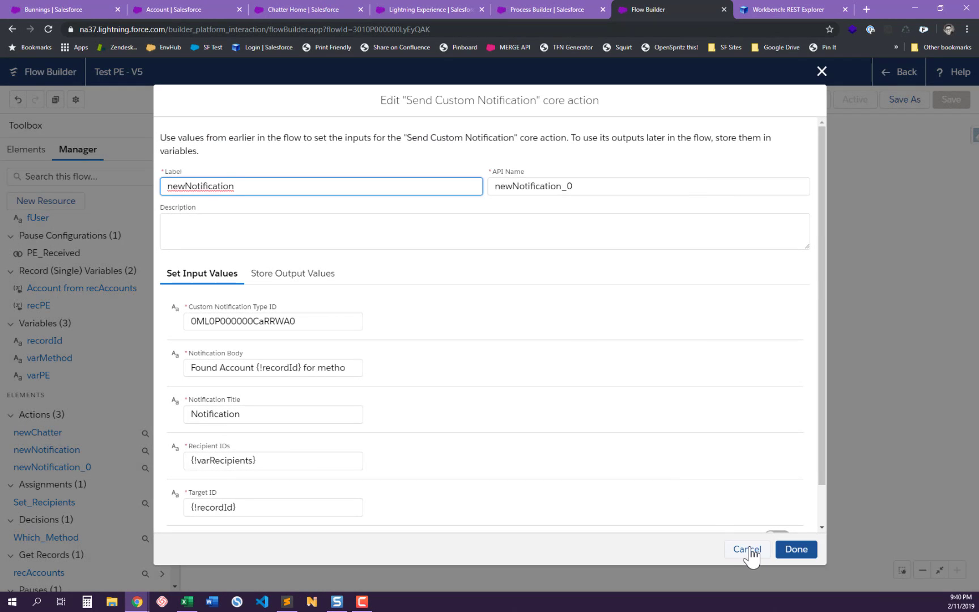
{"action": "left_click", "coordinate": [747, 550]}
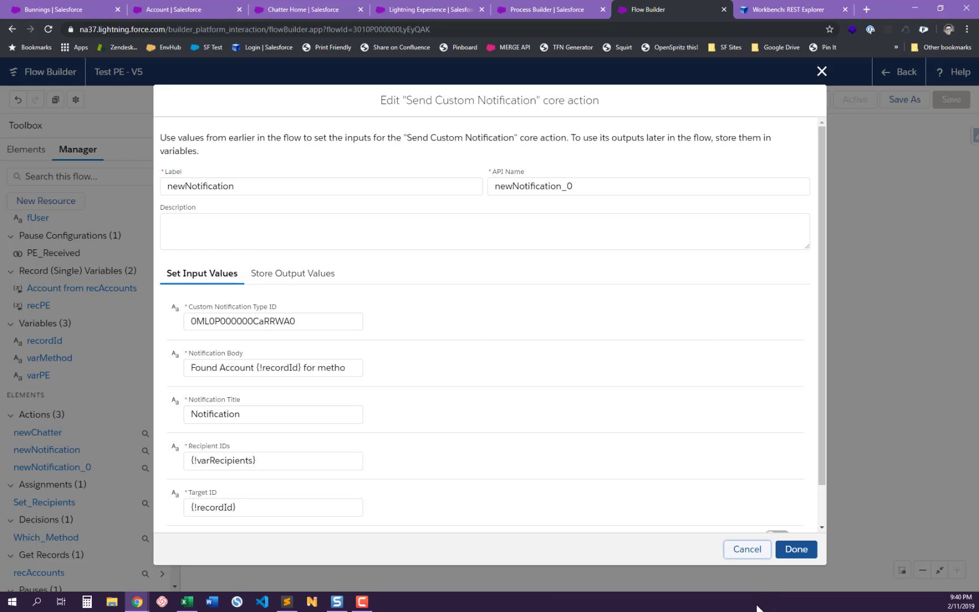
{"action": "left_click", "coordinate": [745, 558]}
Step: Examine the Set Recipients assignment and the fUser formula it uses, closing each without changes
{"action": "double_click", "coordinate": [287, 198]}
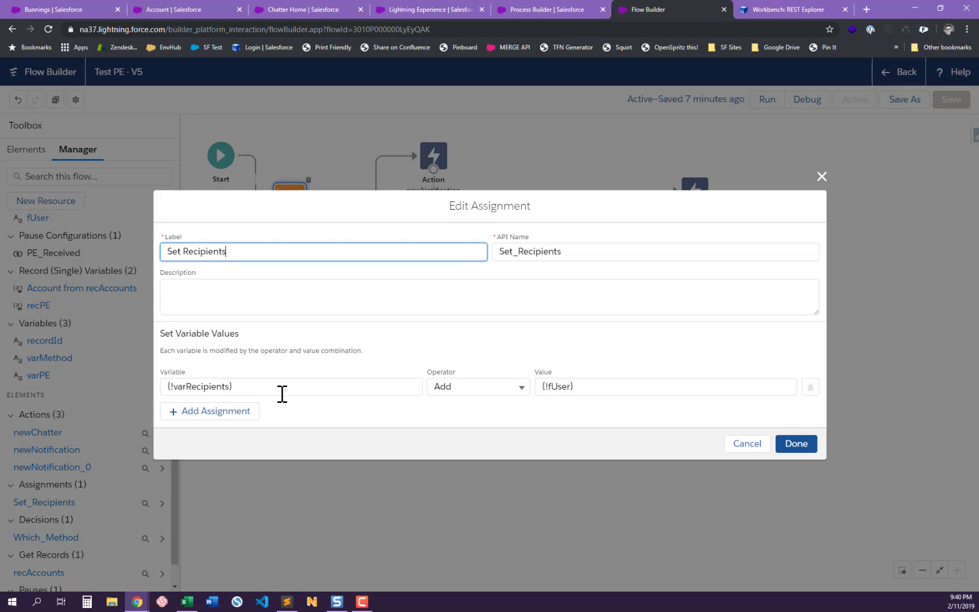
{"action": "left_click", "coordinate": [746, 446]}
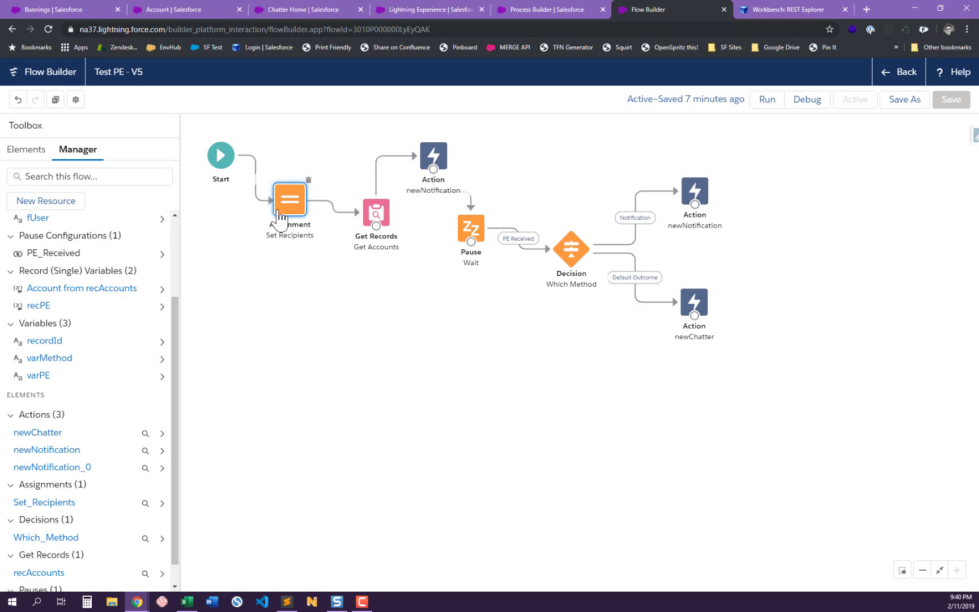
{"action": "left_click", "coordinate": [37, 218]}
{"action": "left_click_drag", "start_coordinate": [216, 400], "coordinate": [175, 401]}
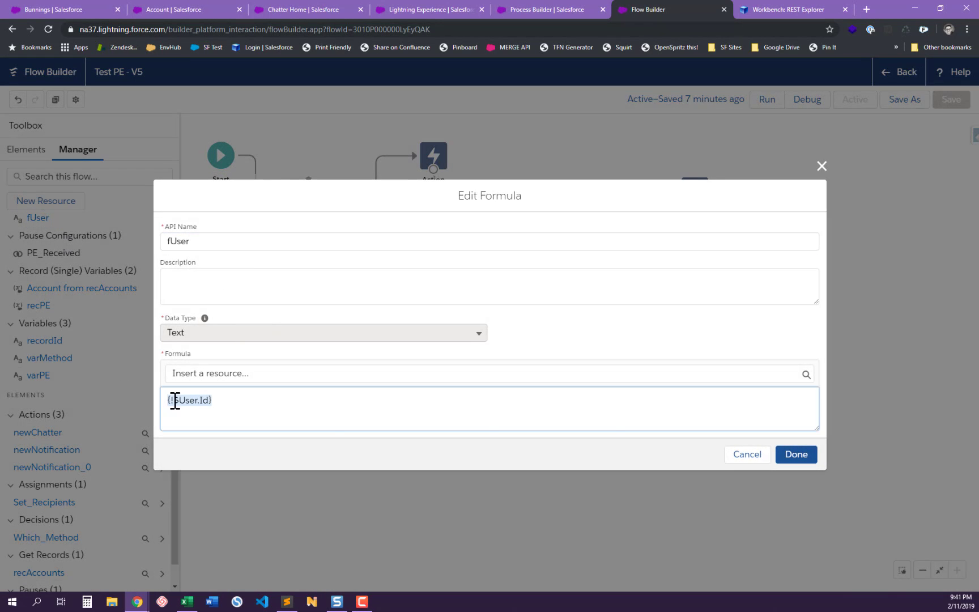
{"action": "left_click", "coordinate": [749, 456]}
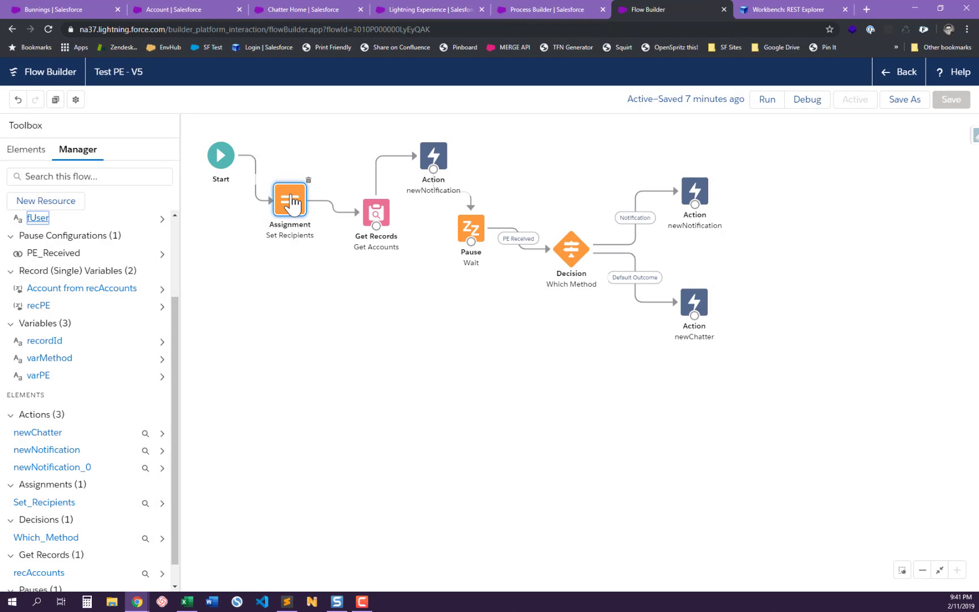
{"action": "double_click", "coordinate": [292, 202]}
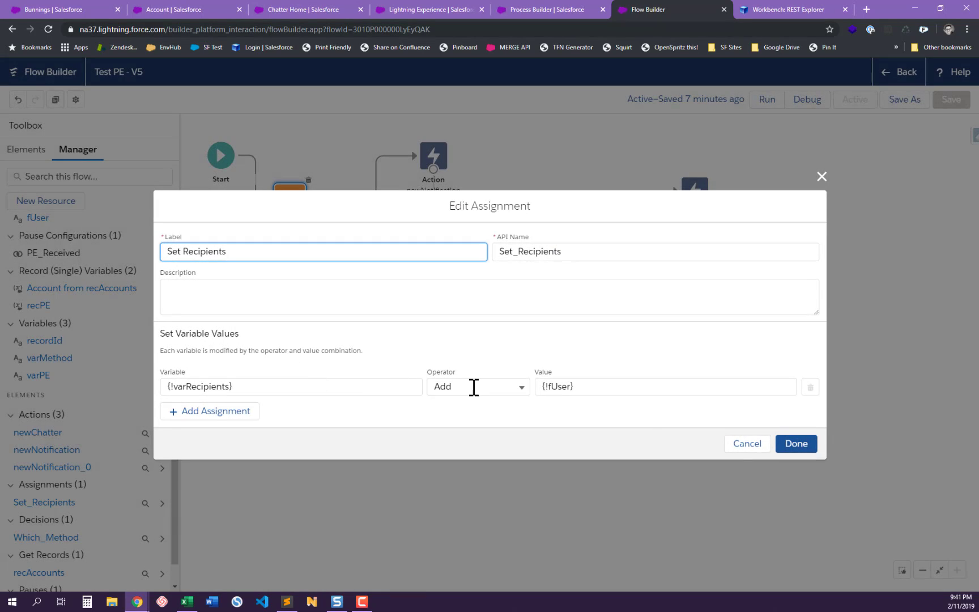
{"action": "left_click", "coordinate": [729, 448]}
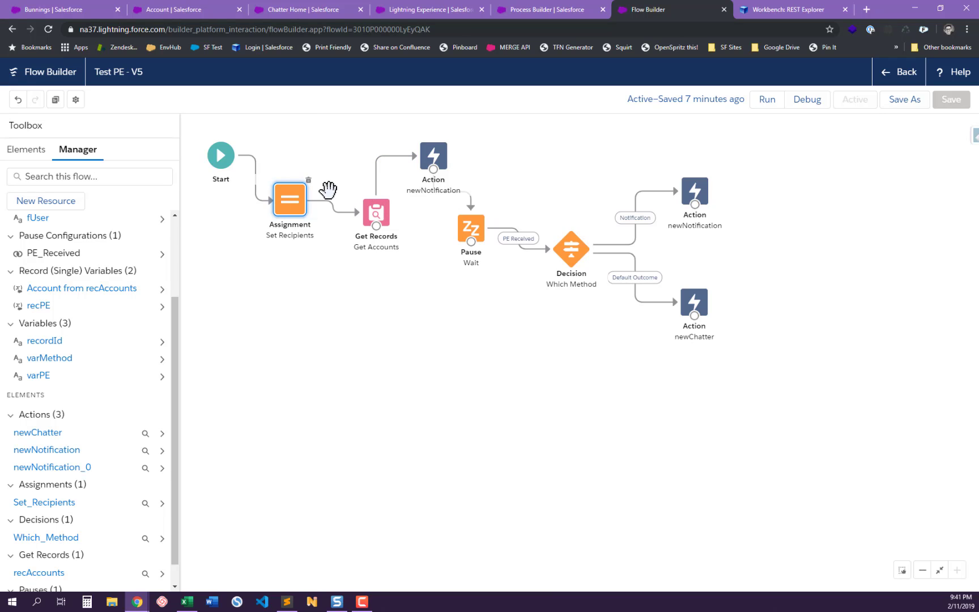
Step: Examine the type ID, body, title, recipient, target and sender inputs of the notification action before the pause, then cancel
{"action": "left_click", "coordinate": [431, 164]}
{"action": "double_click", "coordinate": [425, 181]}
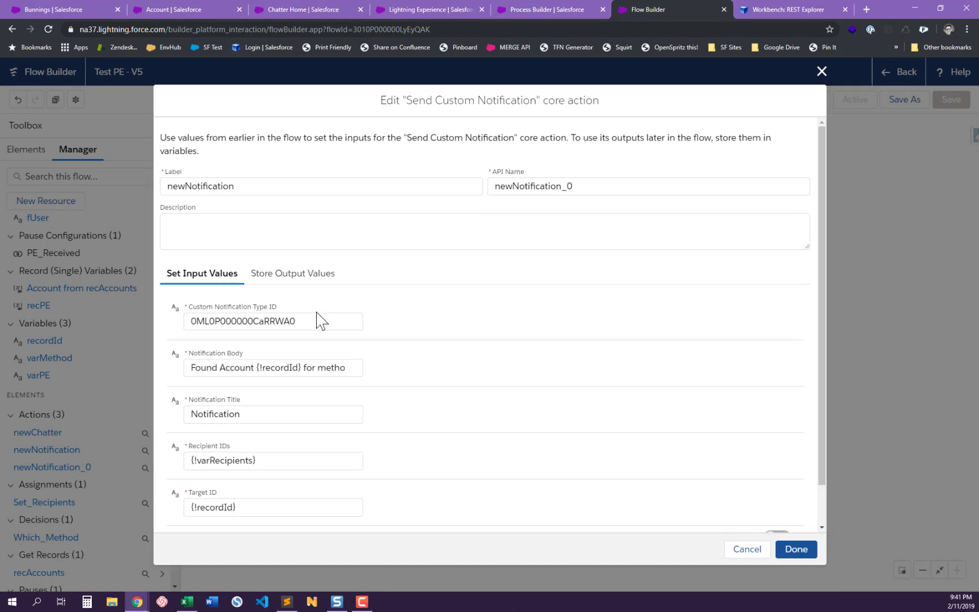
{"action": "double_click", "coordinate": [205, 320]}
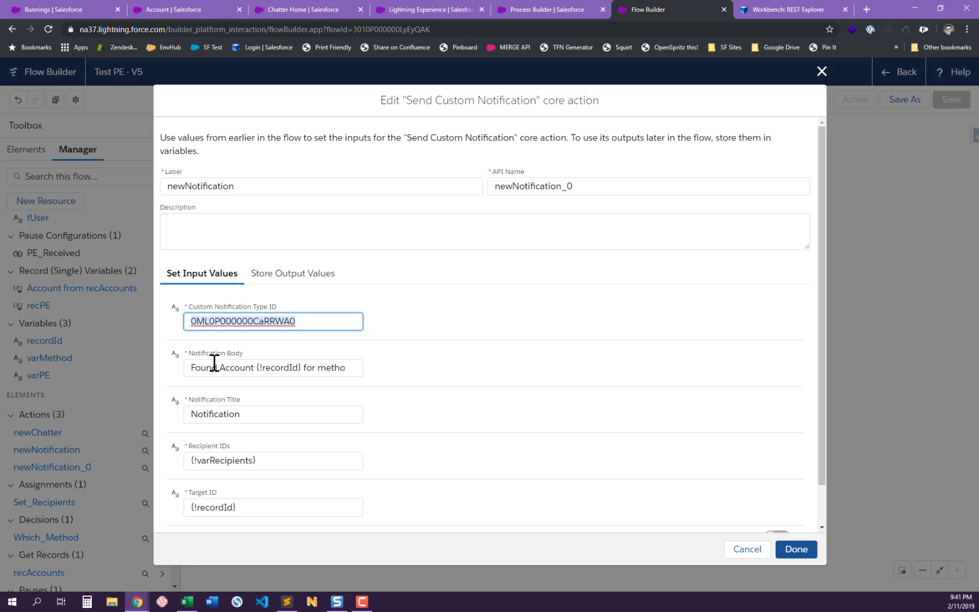
{"action": "left_click_drag", "start_coordinate": [212, 369], "coordinate": [164, 369]}
{"action": "left_click", "coordinate": [260, 369]}
{"action": "left_click_drag", "start_coordinate": [338, 369], "coordinate": [380, 376]}
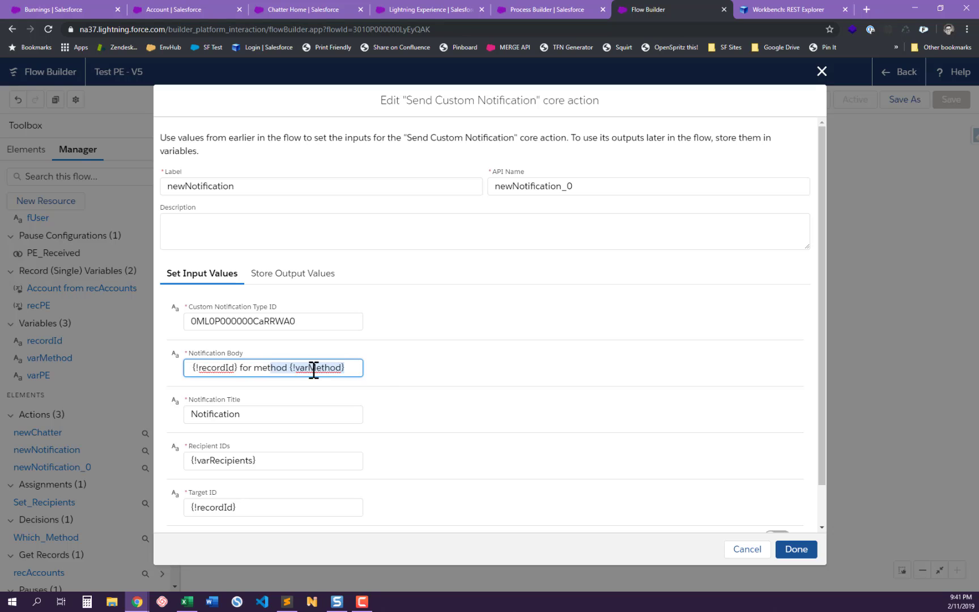
{"action": "double_click", "coordinate": [303, 369]}
{"action": "left_click", "coordinate": [265, 414]}
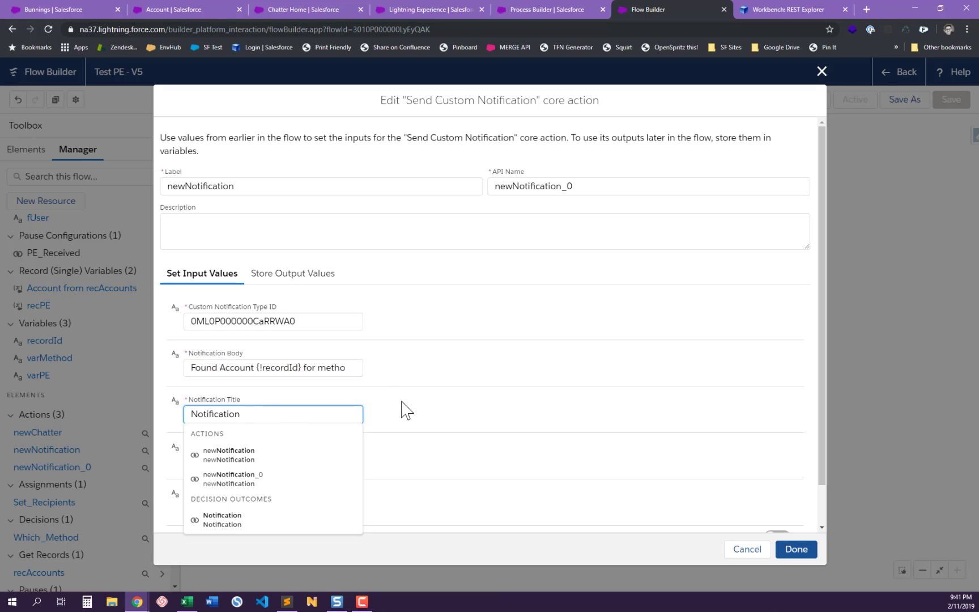
{"action": "left_click", "coordinate": [322, 448]}
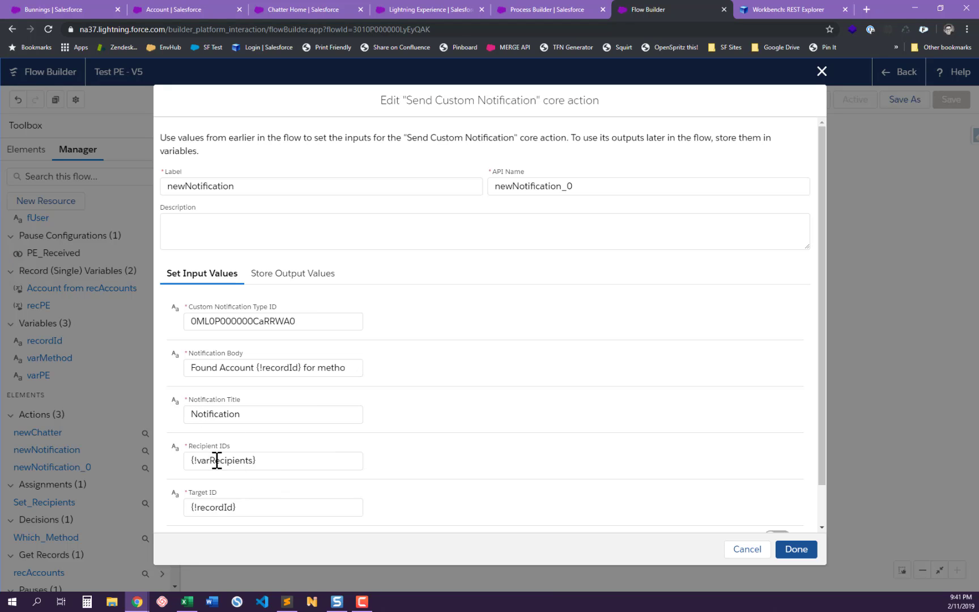
{"action": "scroll", "coordinate": [227, 484], "scroll_direction": "down", "scroll_amount": 1}
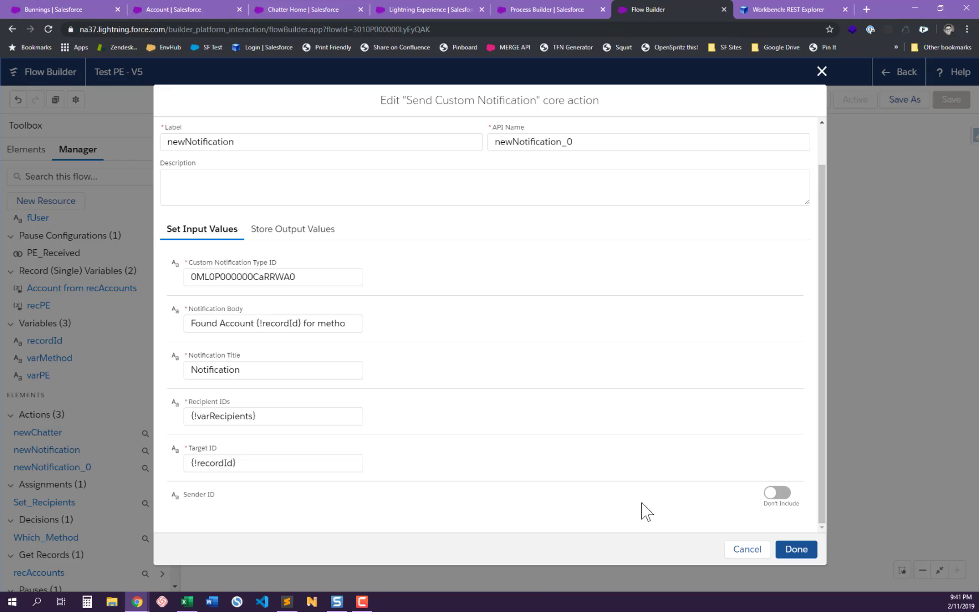
{"action": "left_click", "coordinate": [745, 549]}
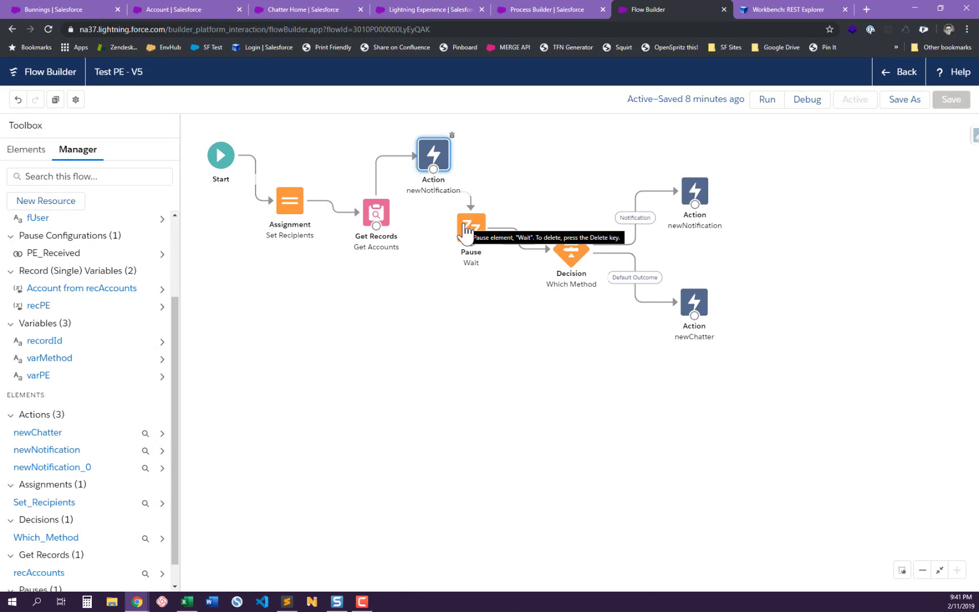
Step: Review the Wait pause's PE Received configuration, including its resume event, filter conditions and output variable, and close it without changes
{"action": "double_click", "coordinate": [465, 230]}
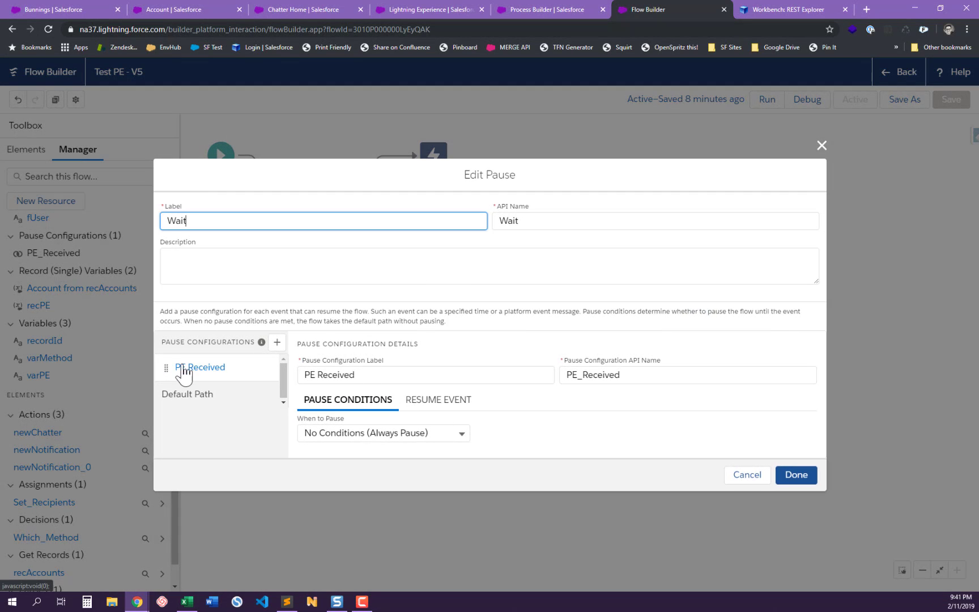
{"action": "left_click", "coordinate": [444, 399]}
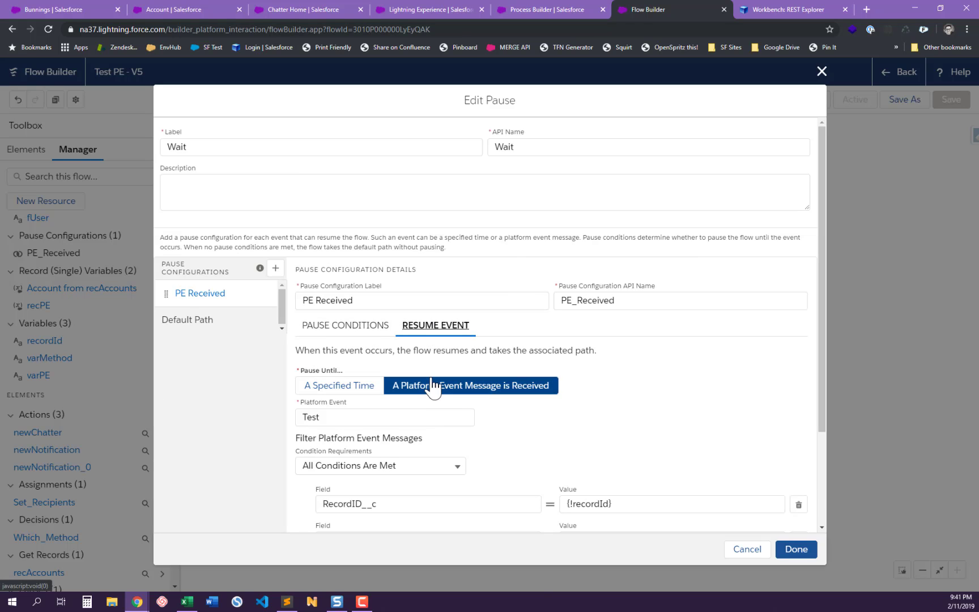
{"action": "scroll", "coordinate": [521, 325], "scroll_direction": "down", "scroll_amount": 3}
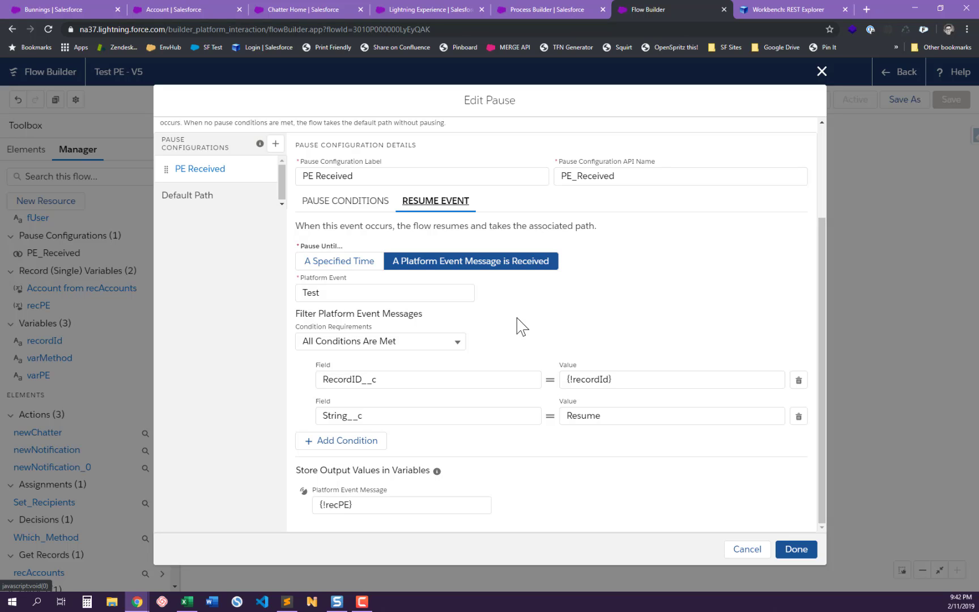
{"action": "left_click", "coordinate": [737, 552]}
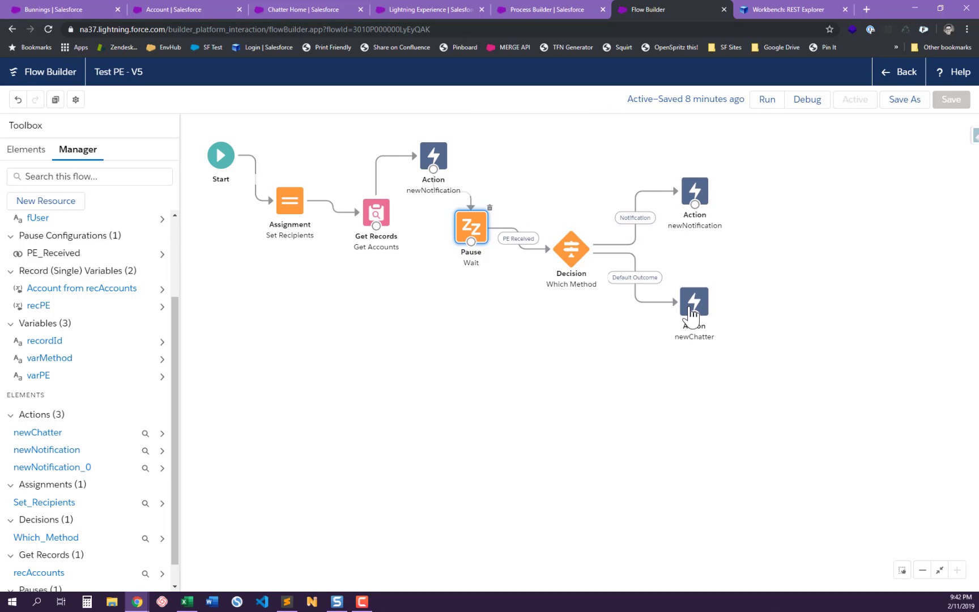
Step: Inspect the condition of the Notification outcome in the Which Method decision, and close it without changes
{"action": "double_click", "coordinate": [570, 249]}
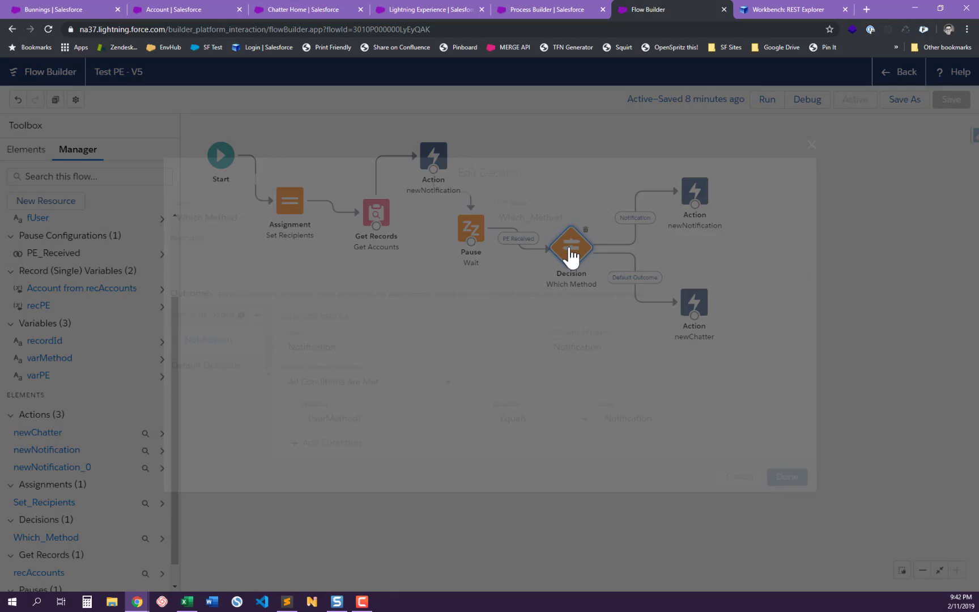
{"action": "double_click", "coordinate": [312, 421]}
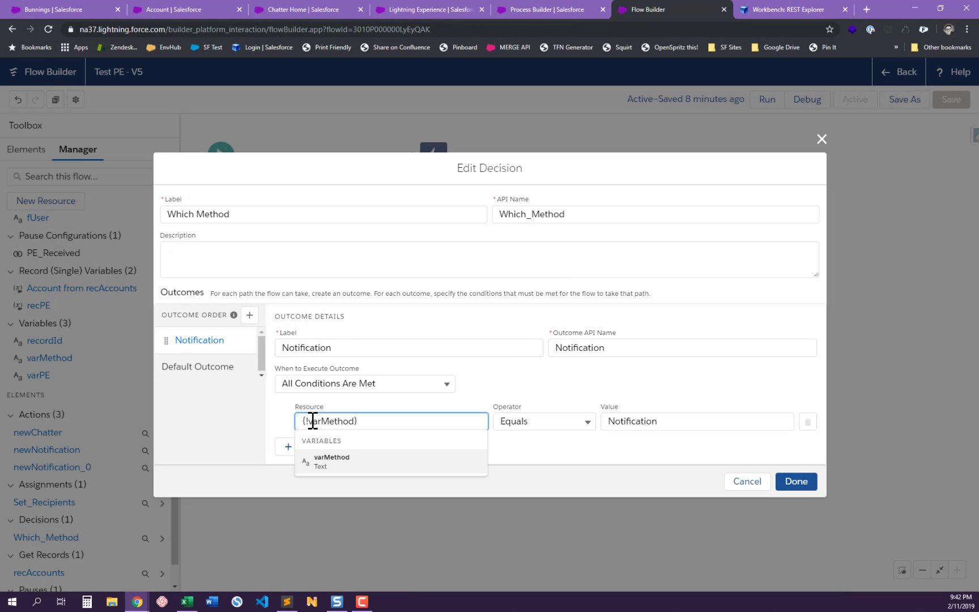
{"action": "left_click", "coordinate": [495, 374]}
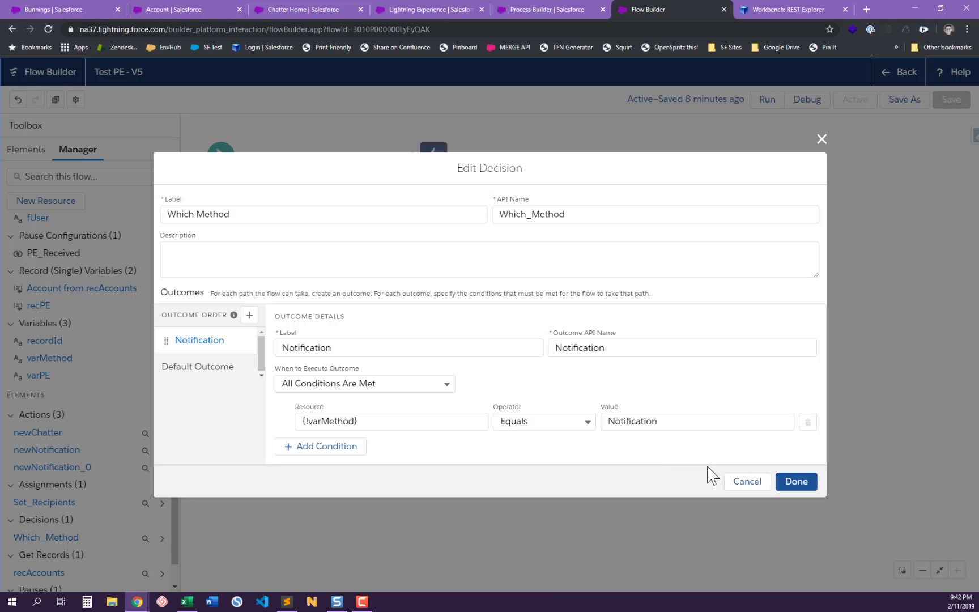
{"action": "left_click", "coordinate": [747, 482]}
Step: Inspect the full notification body of the newNotification action on the decision's Notification branch, and close it without changes
{"action": "double_click", "coordinate": [696, 195]}
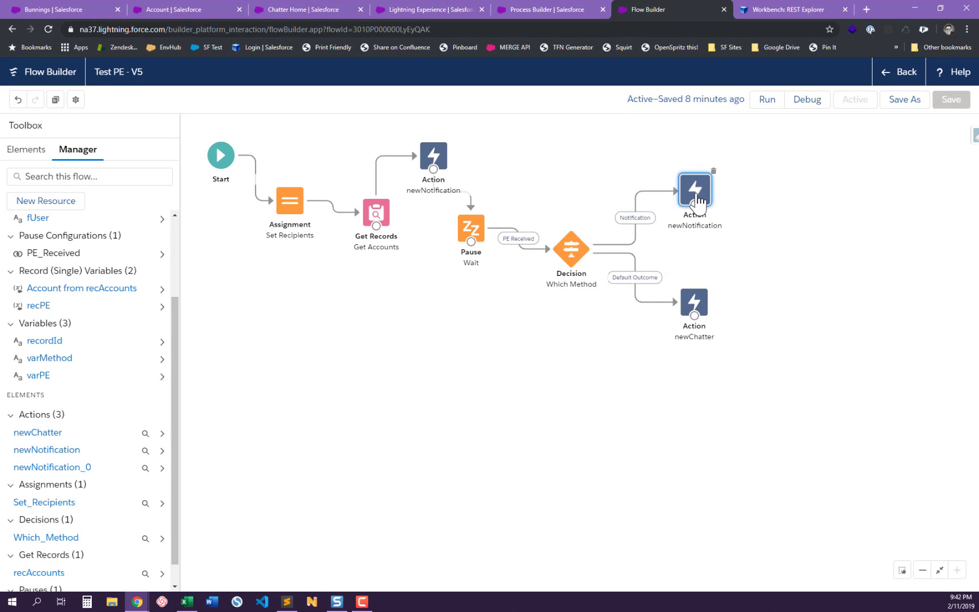
{"action": "left_click_drag", "start_coordinate": [255, 328], "coordinate": [390, 335]}
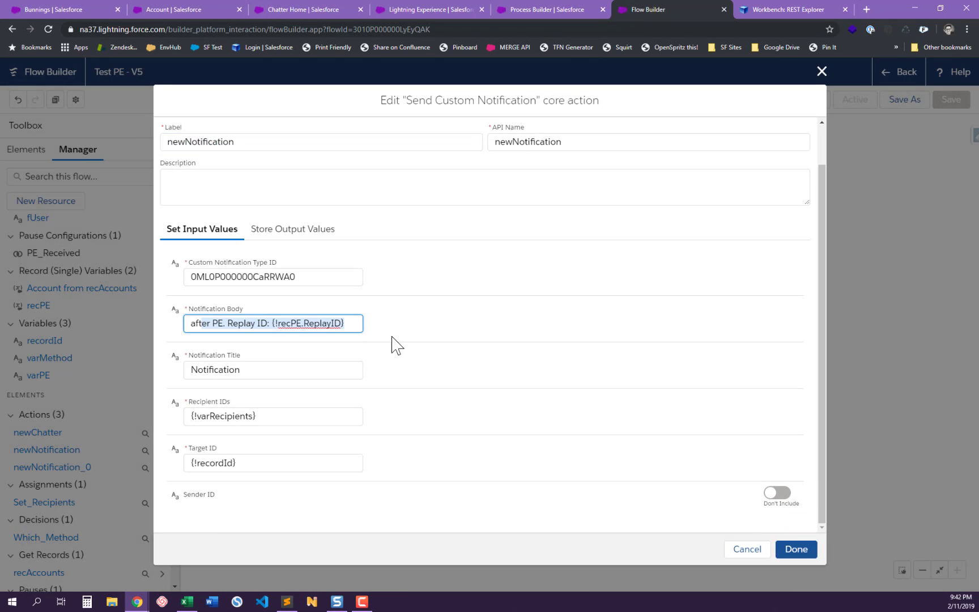
{"action": "left_click", "coordinate": [435, 379]}
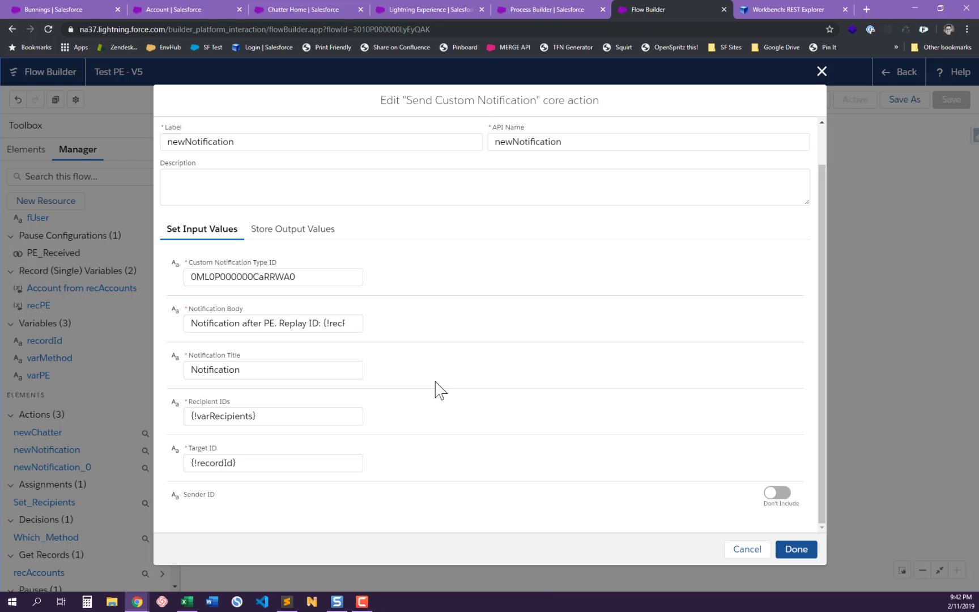
{"action": "left_click", "coordinate": [756, 550]}
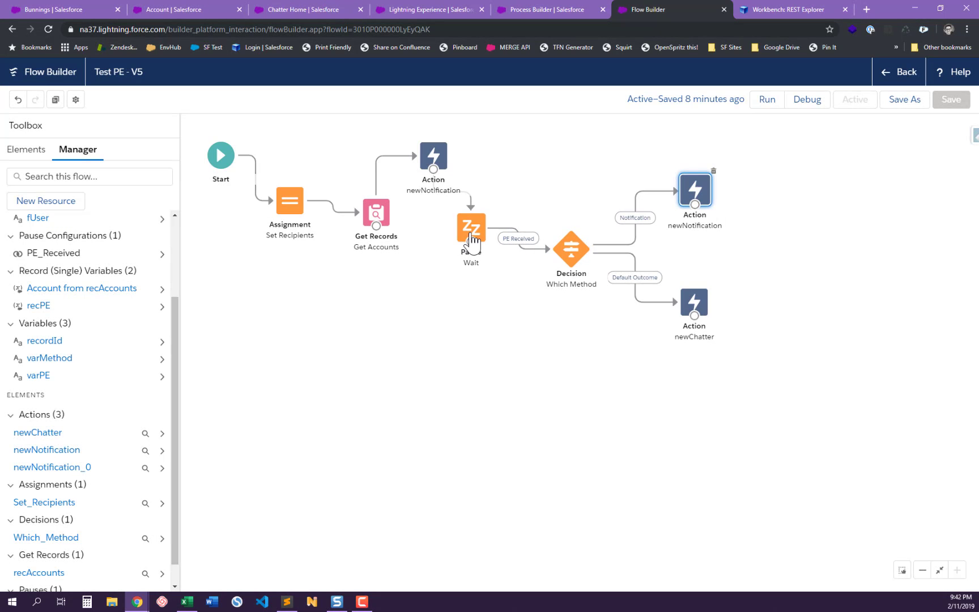
Step: Reopen the Wait pause's resume event to check which variable stores the platform event message, and cancel
{"action": "double_click", "coordinate": [460, 241]}
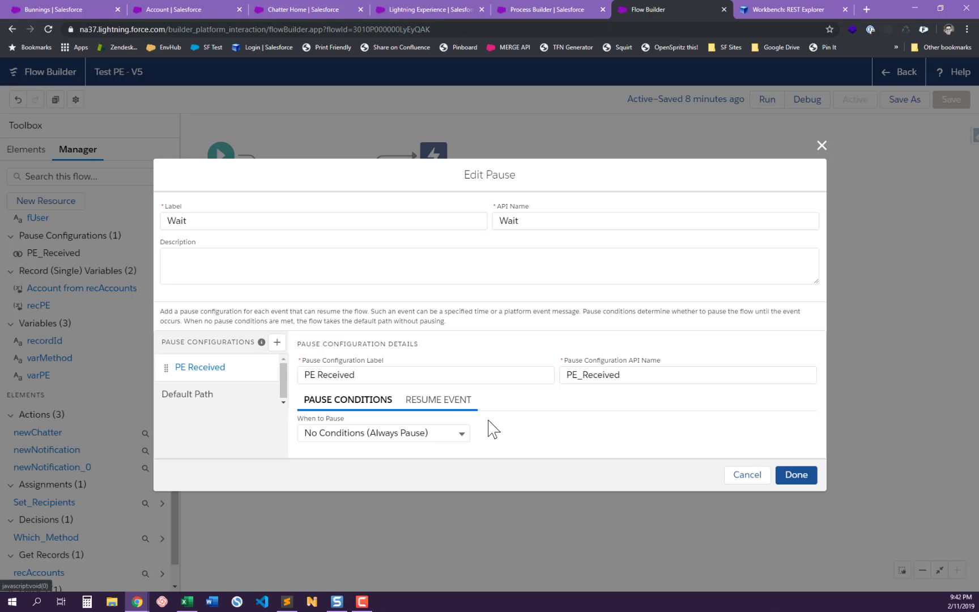
{"action": "left_click", "coordinate": [436, 400]}
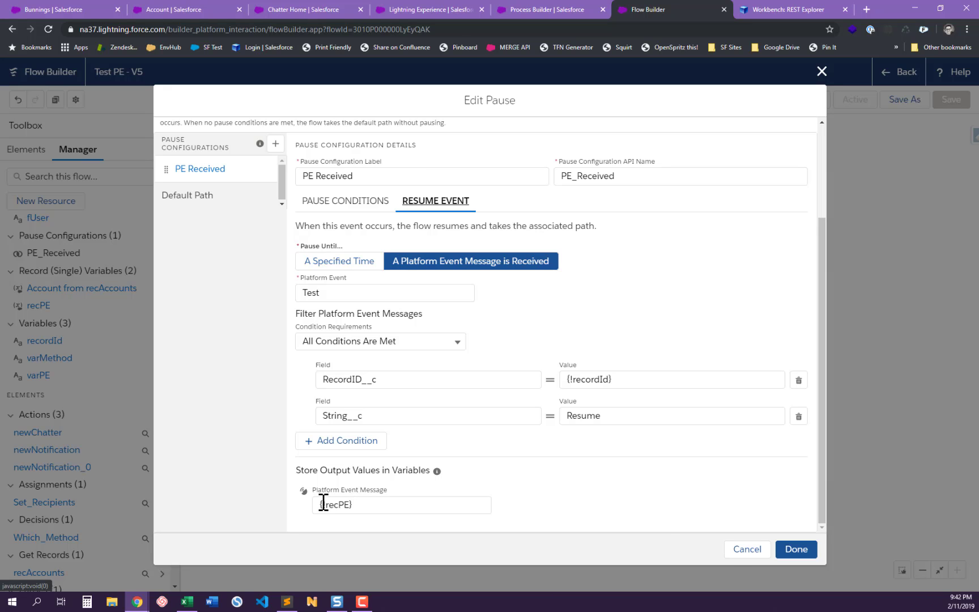
{"action": "left_click", "coordinate": [742, 549]}
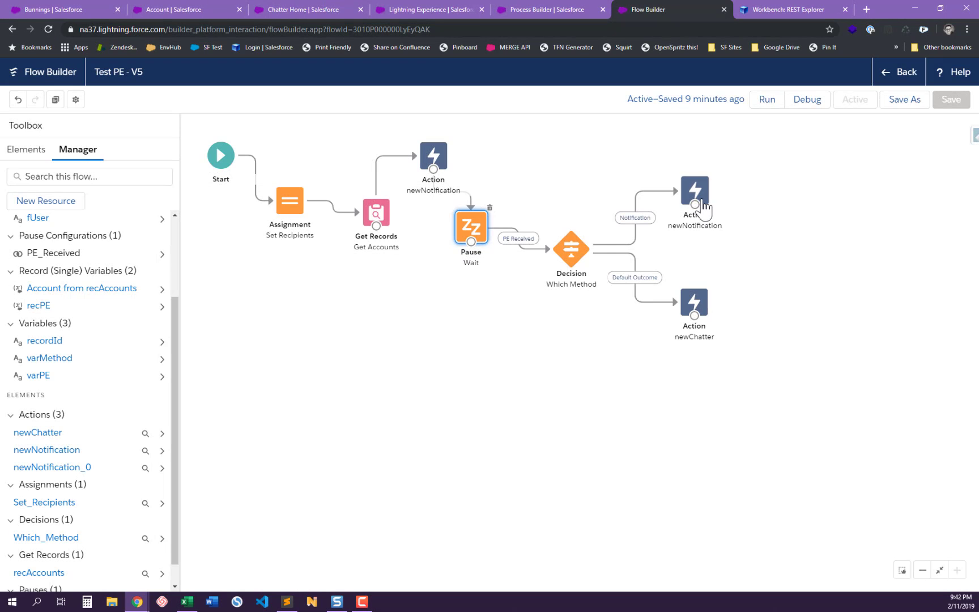
Step: Check the Replay ID reference and recipient IDs in the Notification branch's newNotification action, and close the action
{"action": "double_click", "coordinate": [702, 207]}
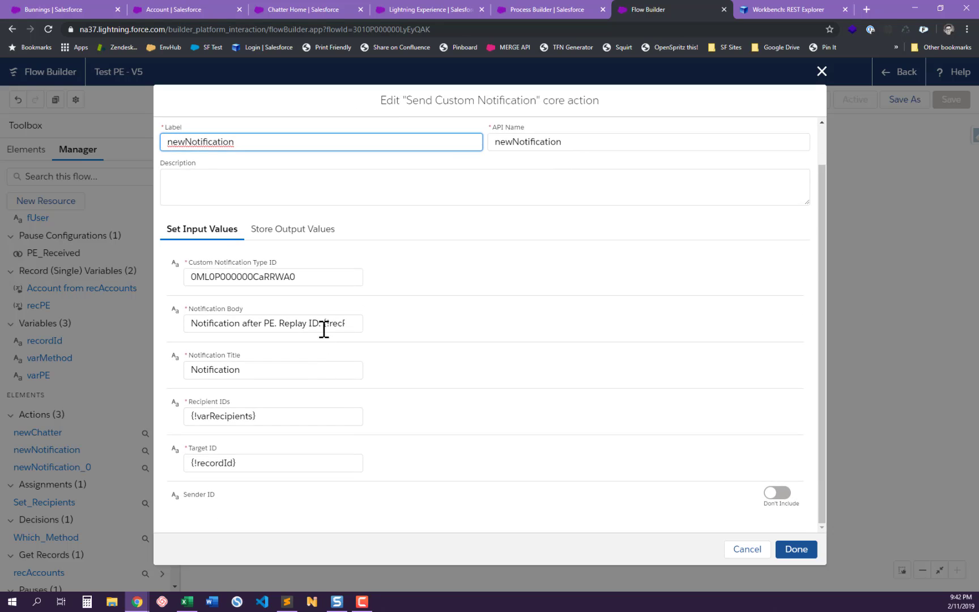
{"action": "left_click_drag", "start_coordinate": [325, 323], "coordinate": [390, 333]}
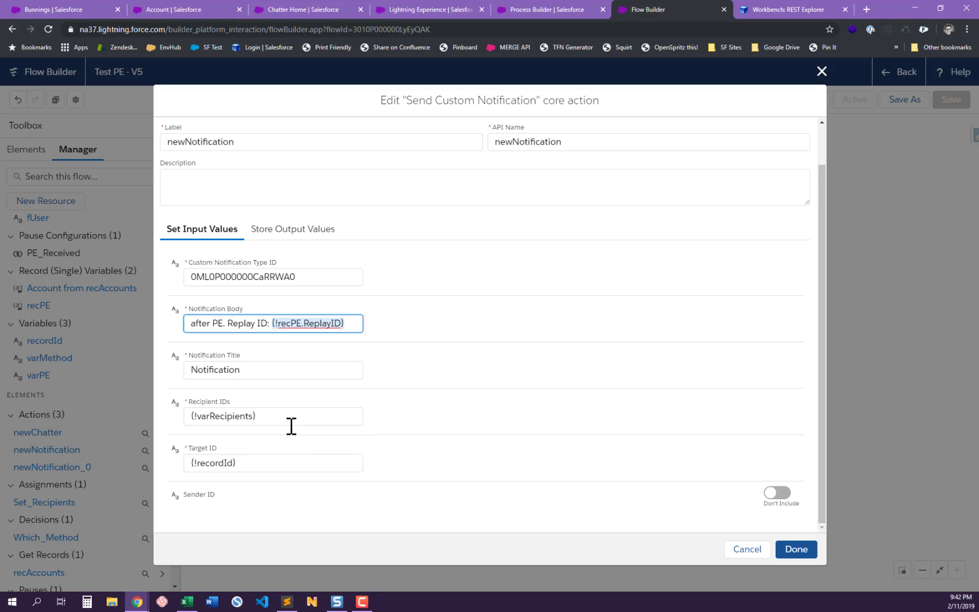
{"action": "left_click", "coordinate": [213, 416]}
{"action": "left_click", "coordinate": [499, 435]}
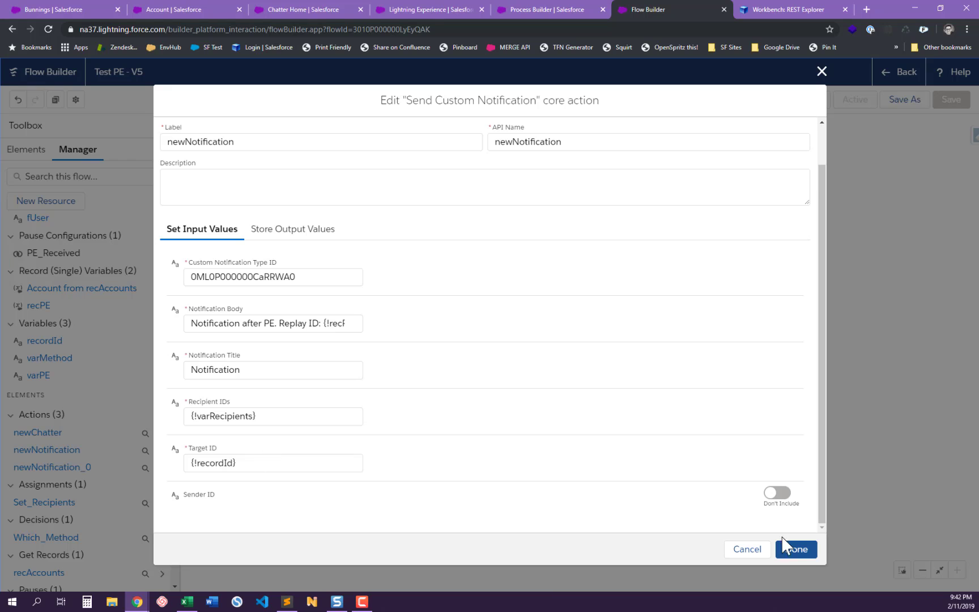
{"action": "left_click", "coordinate": [793, 550]}
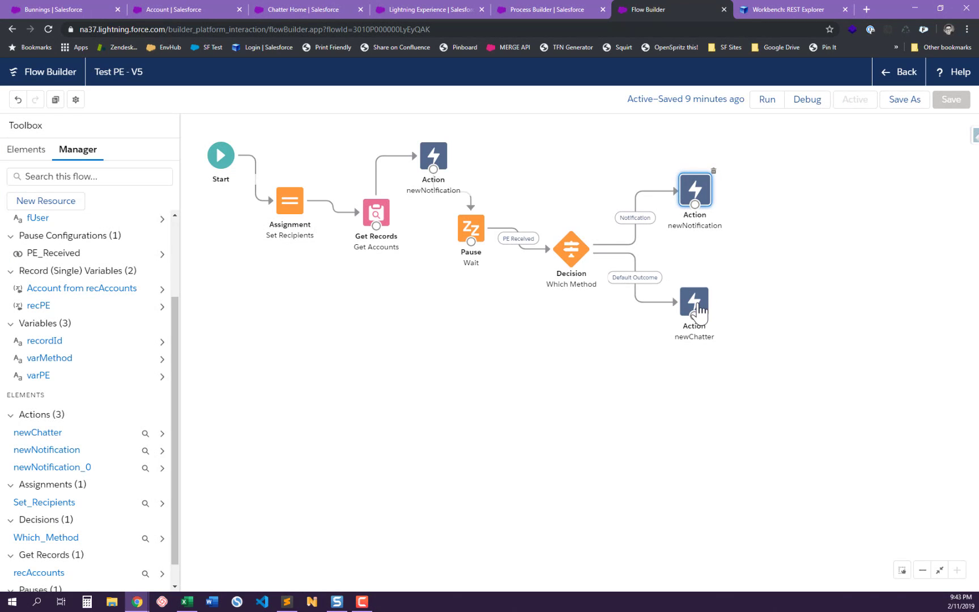
Step: Inspect the message and the target record reference of the newChatter action on the Default Outcome branch, and cancel without changes
{"action": "double_click", "coordinate": [701, 304]}
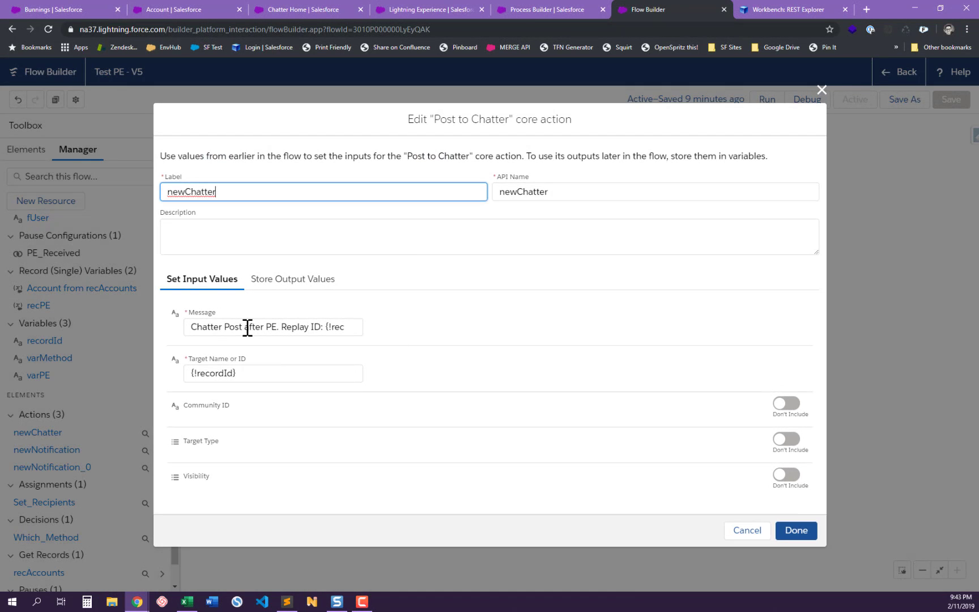
{"action": "left_click_drag", "start_coordinate": [247, 328], "coordinate": [426, 343]}
{"action": "left_click", "coordinate": [303, 373]}
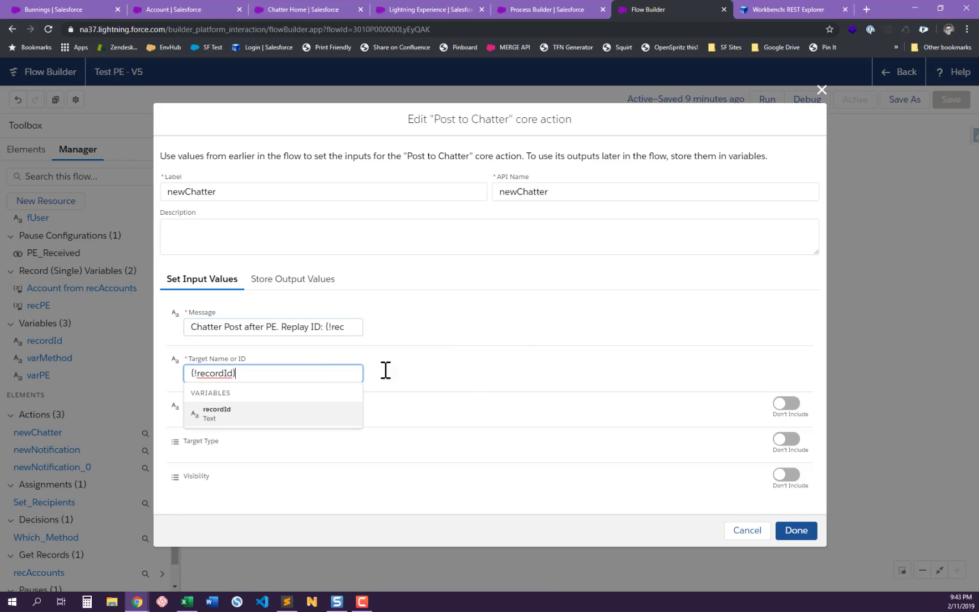
{"action": "left_click", "coordinate": [537, 328]}
{"action": "left_click", "coordinate": [747, 531]}
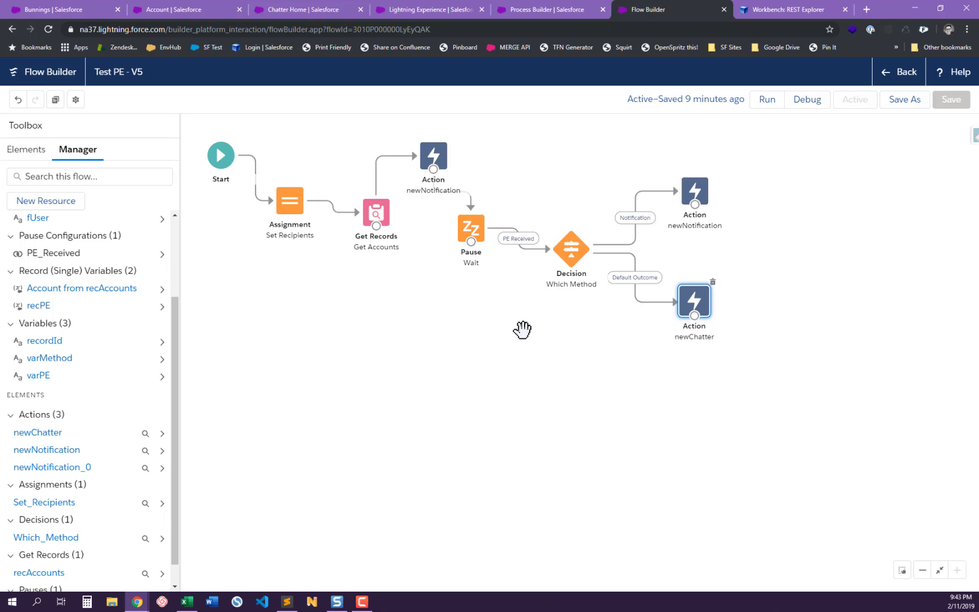
Step: Recheck the Which Method decision's condition and the Wait pause's platform event filter on RecordID__c and String__c, cancelling both
{"action": "double_click", "coordinate": [571, 248]}
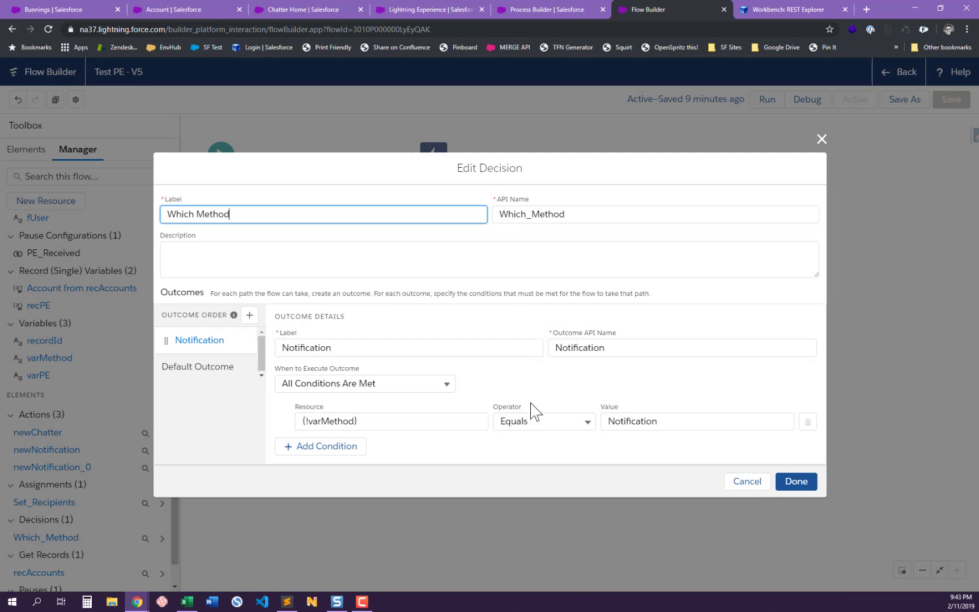
{"action": "left_click", "coordinate": [745, 481]}
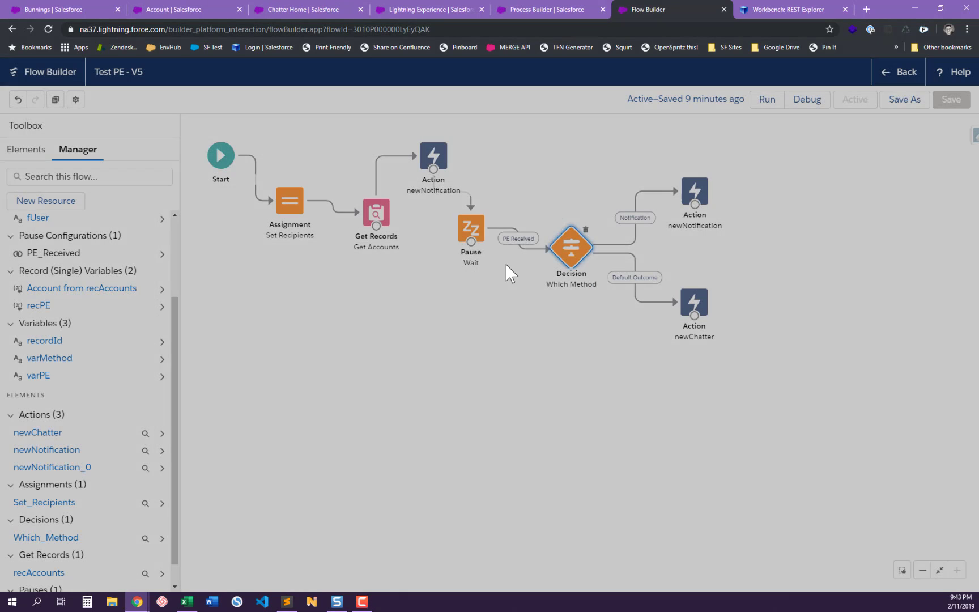
{"action": "double_click", "coordinate": [478, 236]}
{"action": "left_click", "coordinate": [416, 399]}
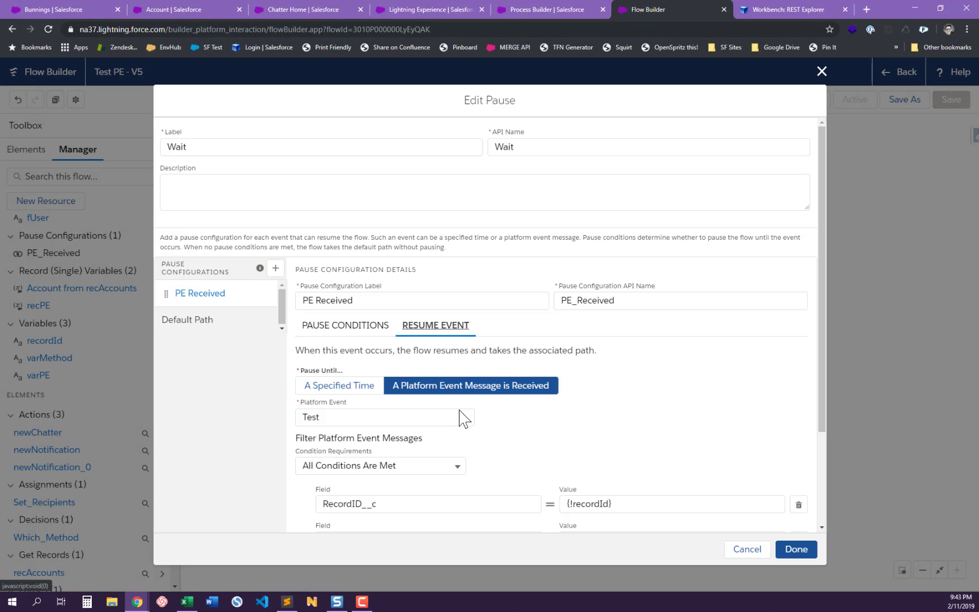
{"action": "scroll", "coordinate": [476, 419], "scroll_direction": "down", "scroll_amount": 3}
{"action": "left_click", "coordinate": [636, 382]}
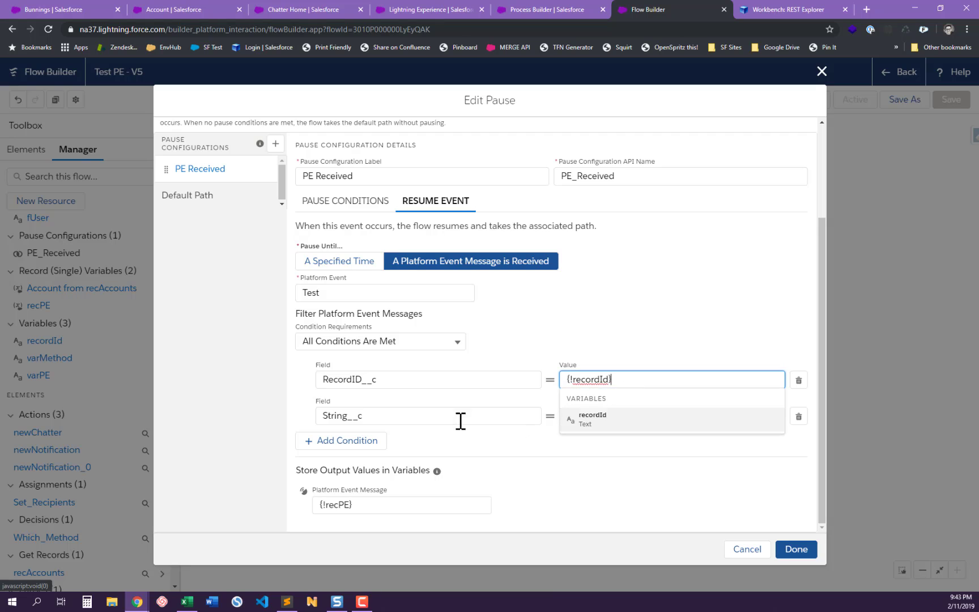
{"action": "left_click", "coordinate": [430, 418]}
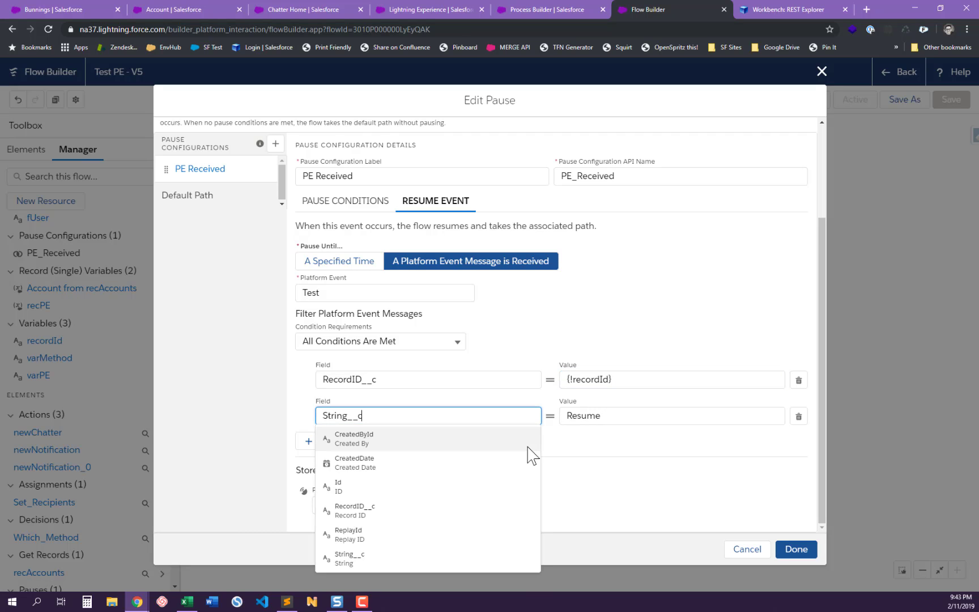
{"action": "left_click", "coordinate": [596, 431]}
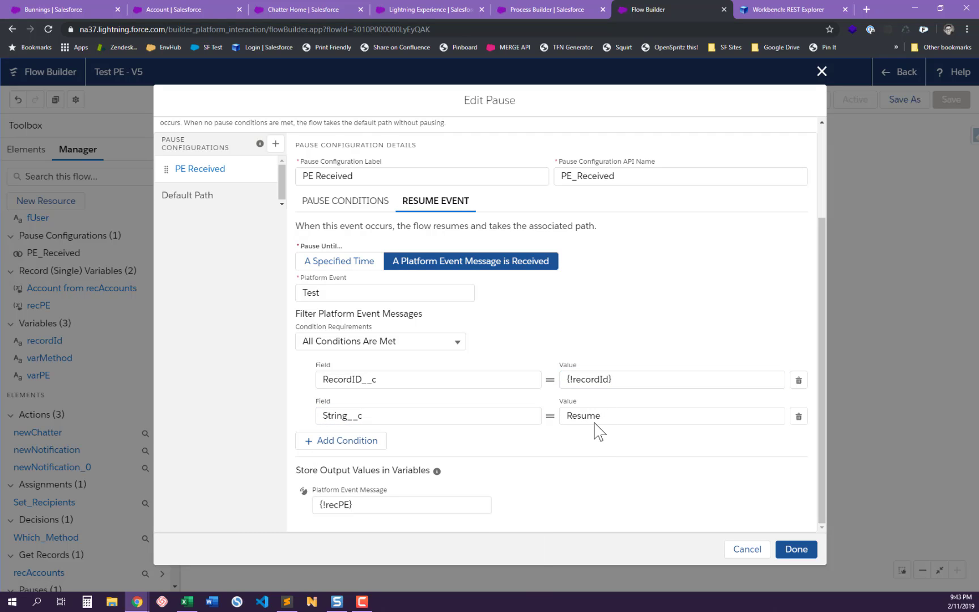
{"action": "left_click", "coordinate": [747, 550]}
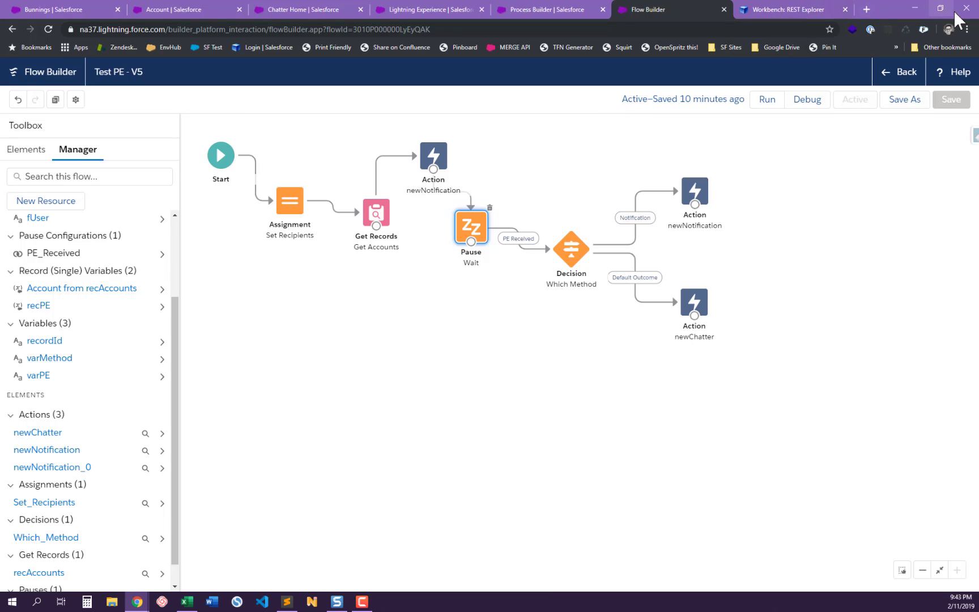
Step: Glance at the Workbench REST request, and open the Test platform event's definition by searching Setup for "Plat"
{"action": "left_click", "coordinate": [800, 10]}
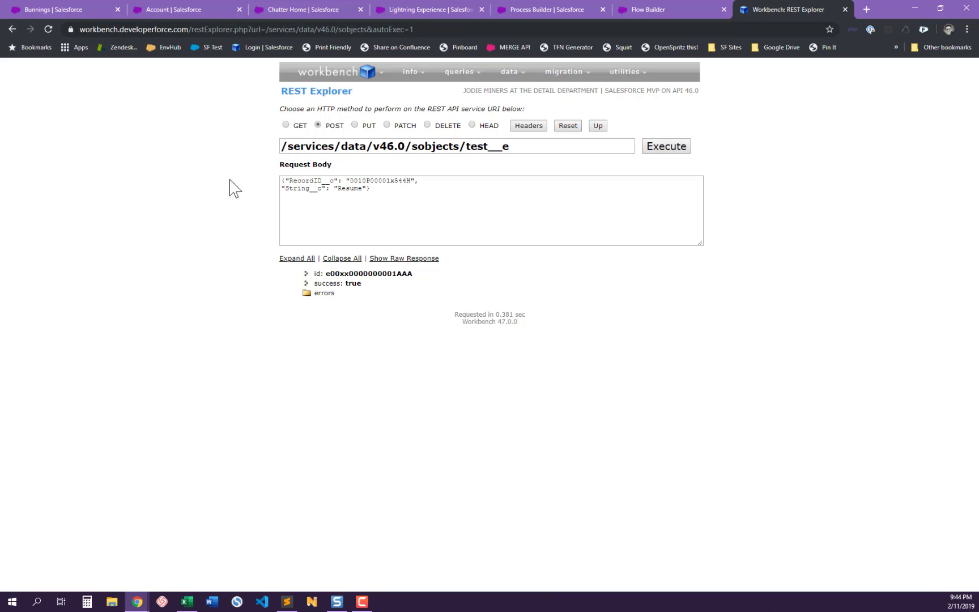
{"action": "left_click", "coordinate": [156, 9]}
{"action": "left_click", "coordinate": [97, 100]}
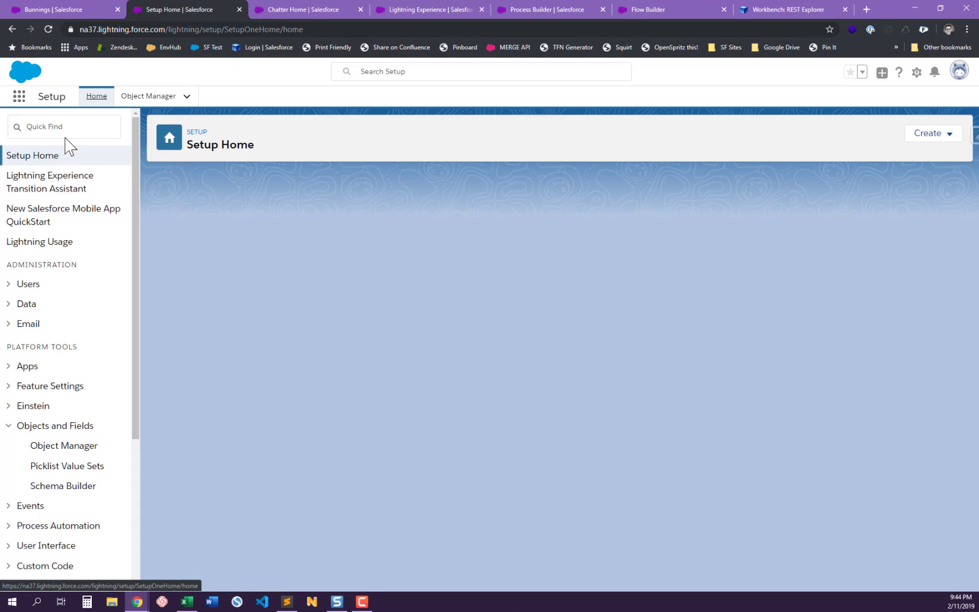
{"action": "left_click", "coordinate": [66, 126]}
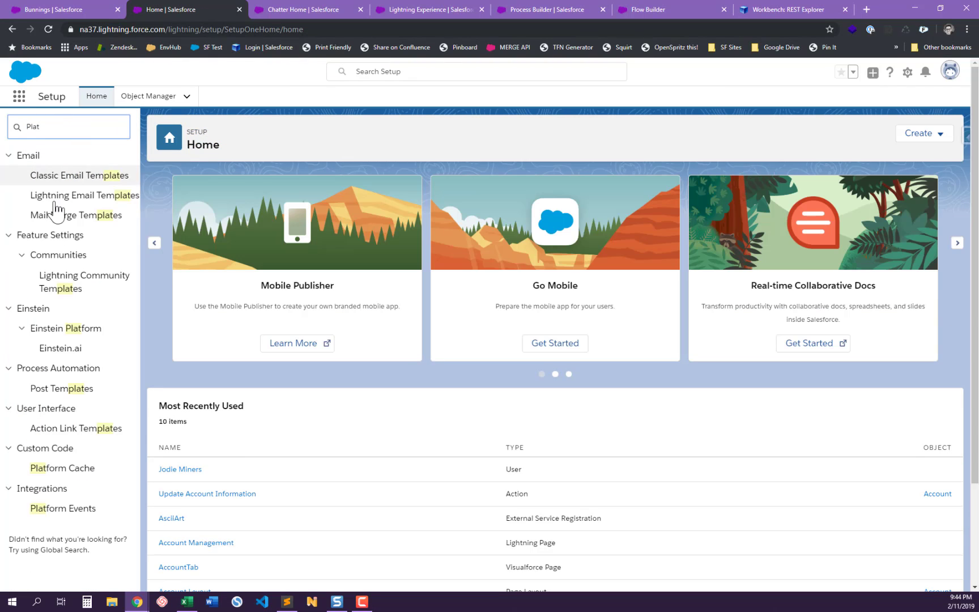
{"action": "left_click", "coordinate": [55, 510]}
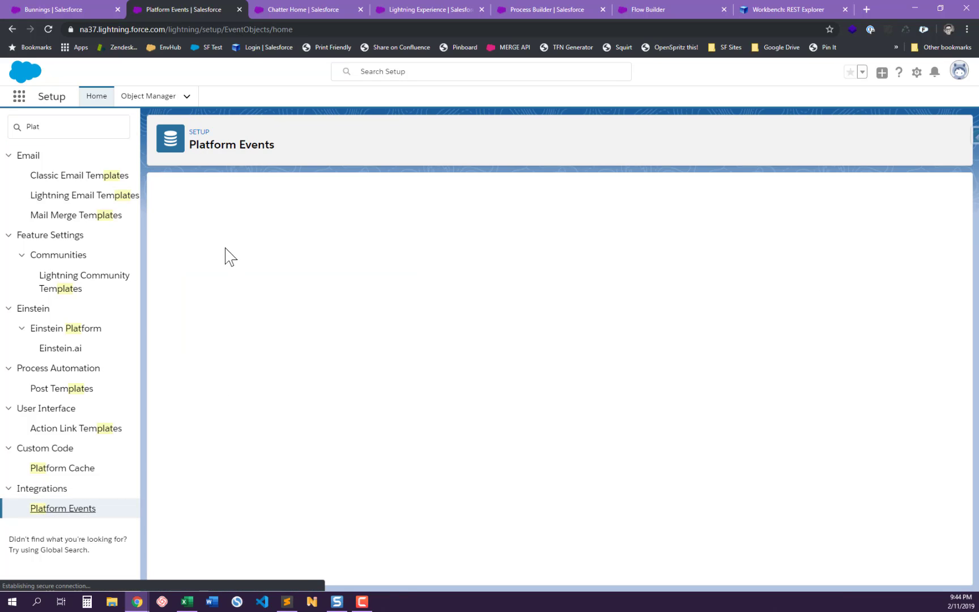
{"action": "left_click", "coordinate": [211, 260]}
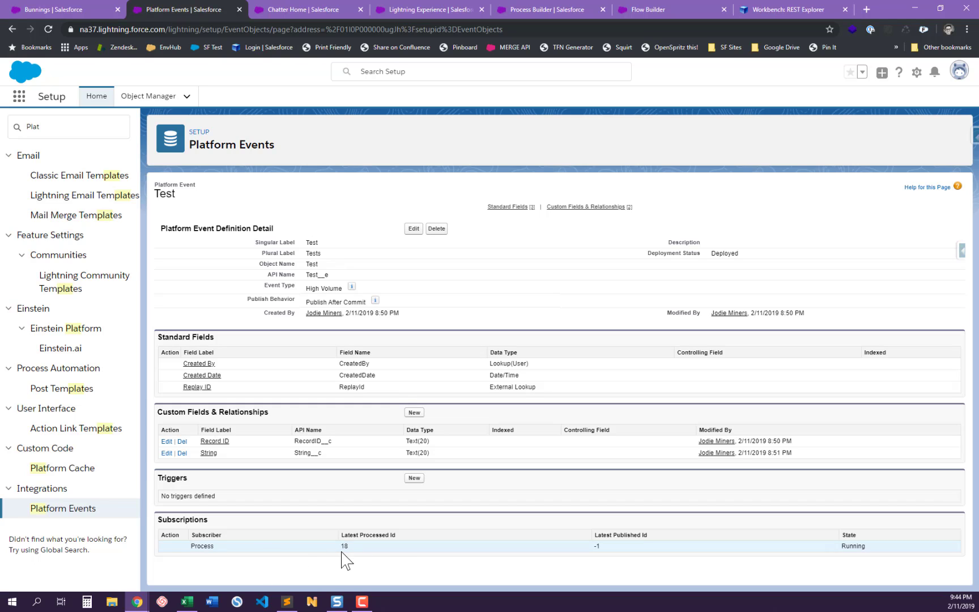
Step: Search Setup for "PRocess" and open the PE Recd process in Process Builder
{"action": "left_click", "coordinate": [57, 9]}
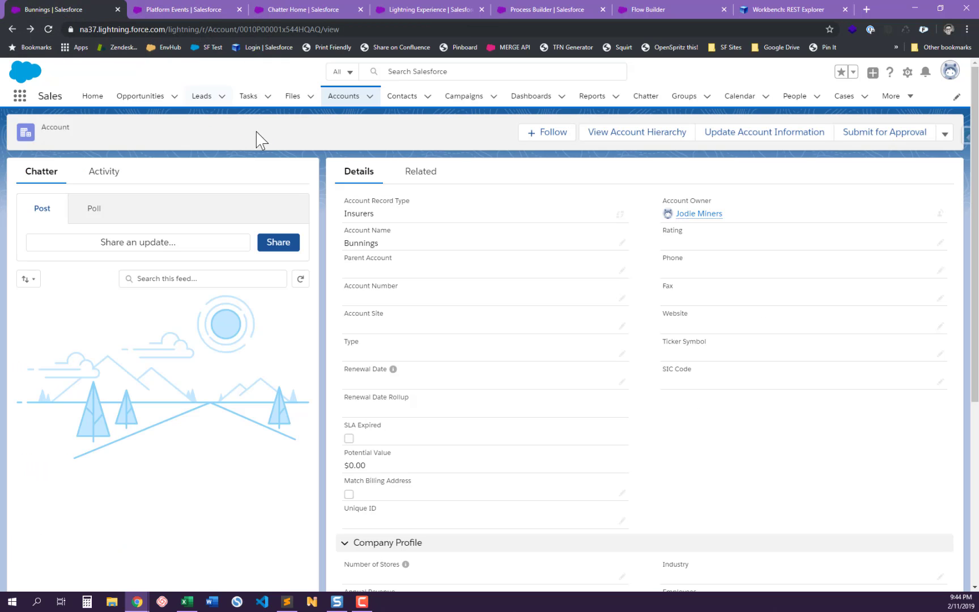
{"action": "left_click", "coordinate": [306, 9]}
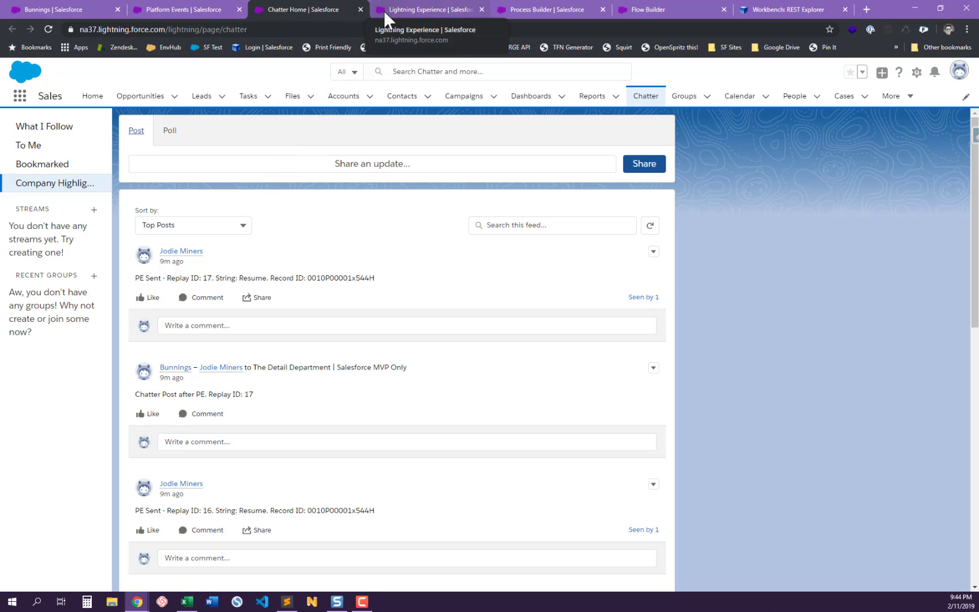
{"action": "left_click", "coordinate": [205, 7]}
{"action": "double_click", "coordinate": [66, 131]}
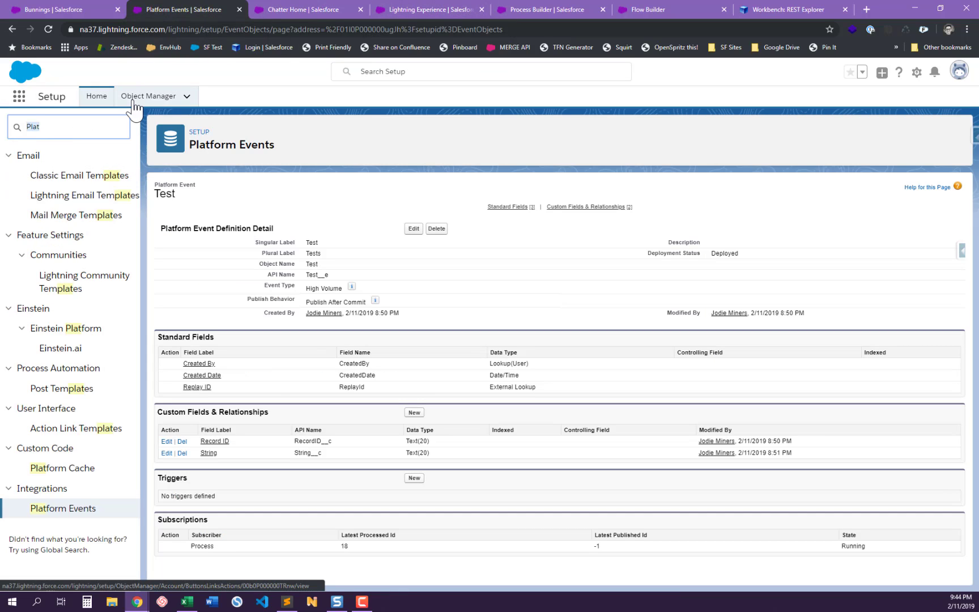
{"action": "type", "text": "PRocess"}
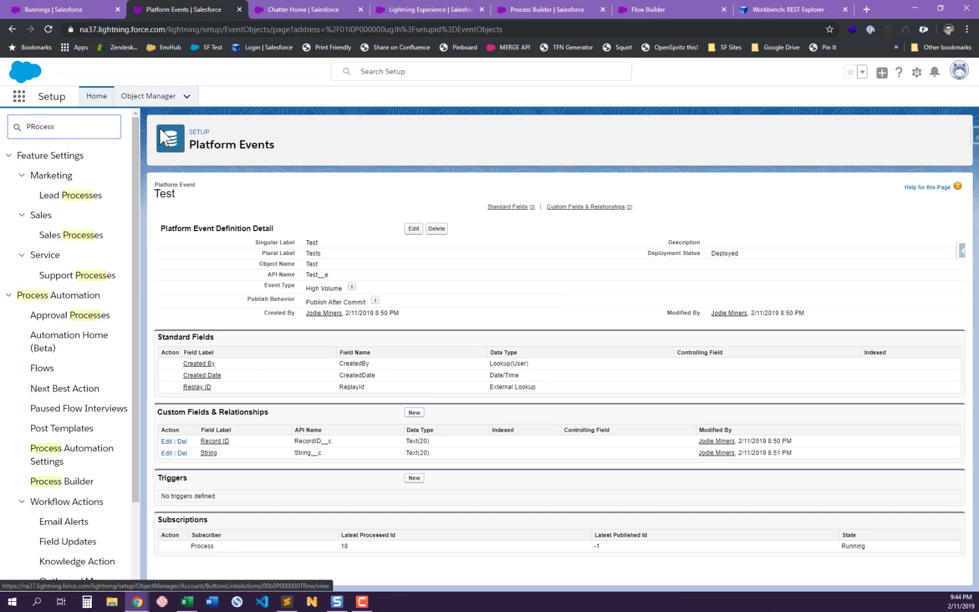
{"action": "left_click", "coordinate": [74, 481]}
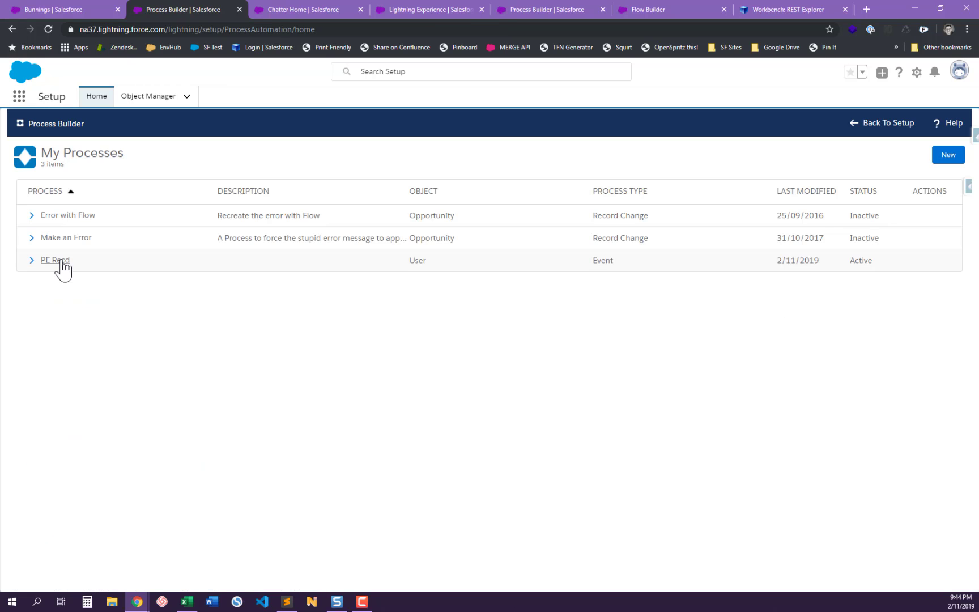
{"action": "left_click", "coordinate": [57, 262]}
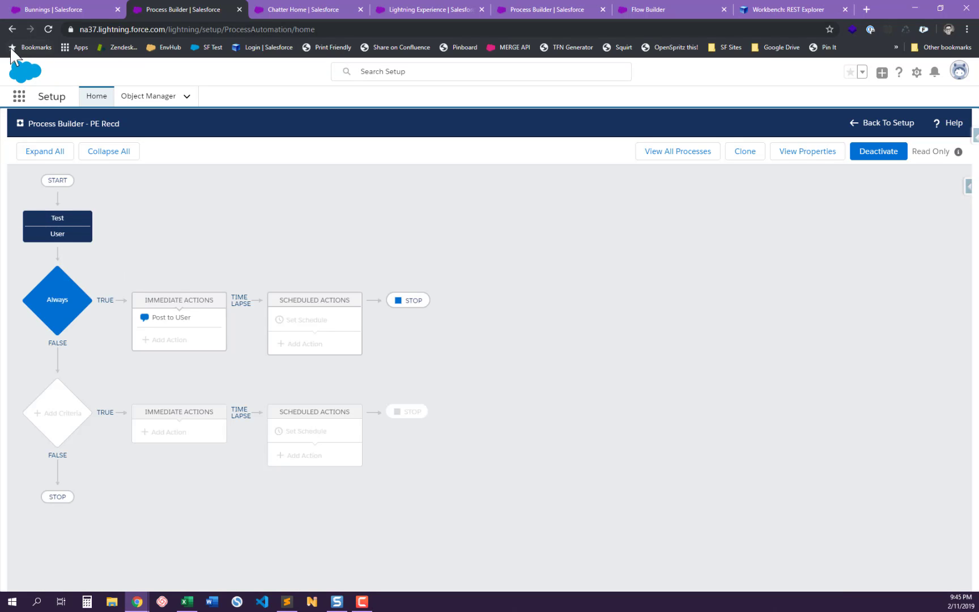
Step: Return to the Process Builder list and check the object and process type of PE Recd
{"action": "left_click", "coordinate": [97, 99]}
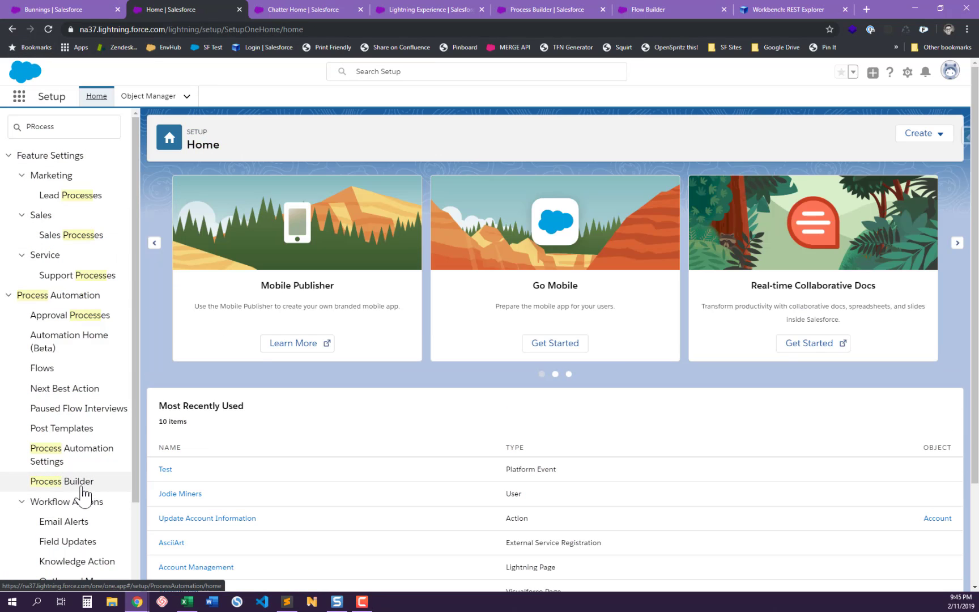
{"action": "left_click", "coordinate": [77, 482]}
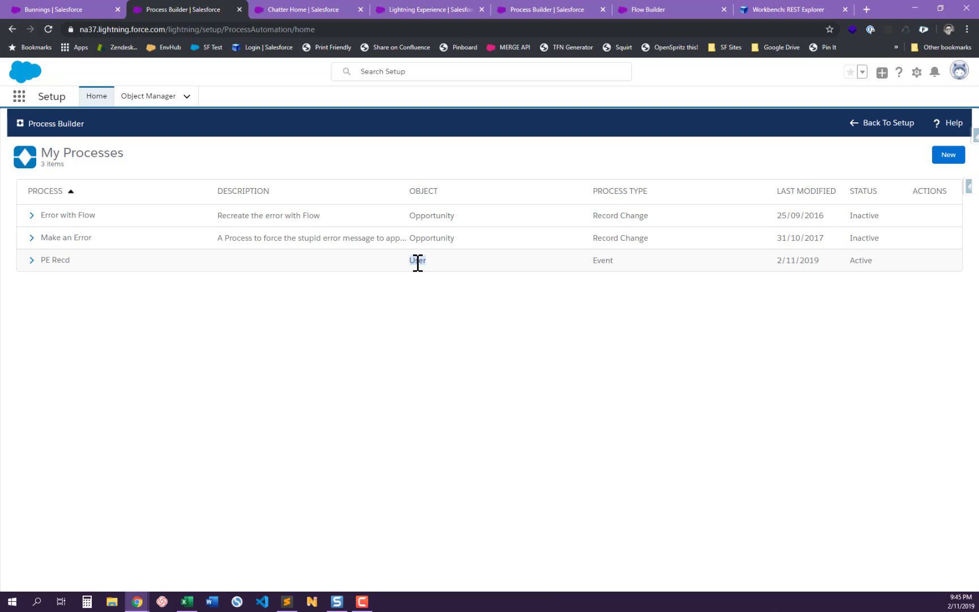
{"action": "left_click", "coordinate": [598, 257]}
Step: Start a new process to review its start options, including "A platform event message is received", and cancel it
{"action": "left_click", "coordinate": [948, 155]}
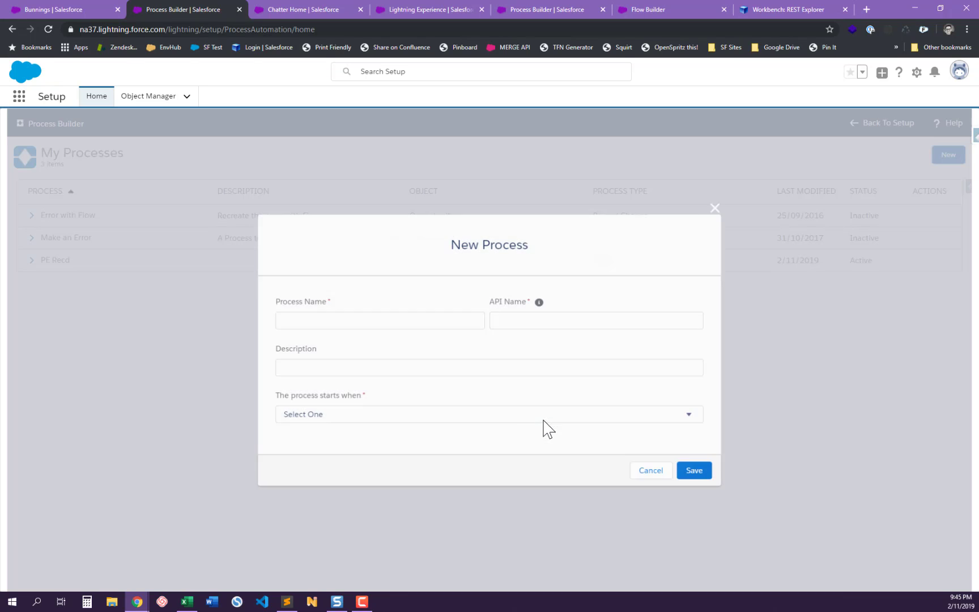
{"action": "left_click", "coordinate": [348, 415]}
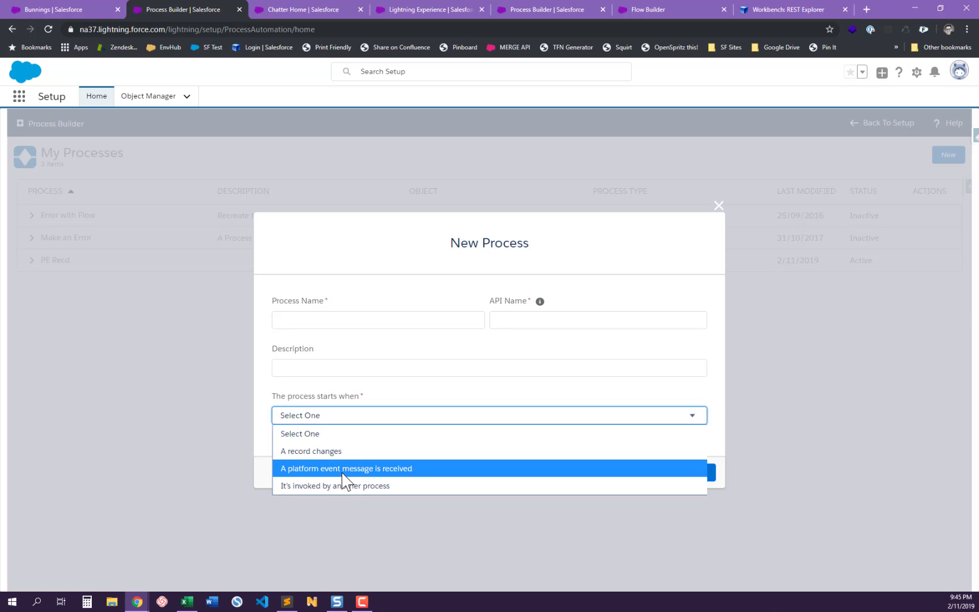
{"action": "left_click", "coordinate": [539, 367]}
{"action": "left_click", "coordinate": [540, 367]}
{"action": "left_click", "coordinate": [650, 471]}
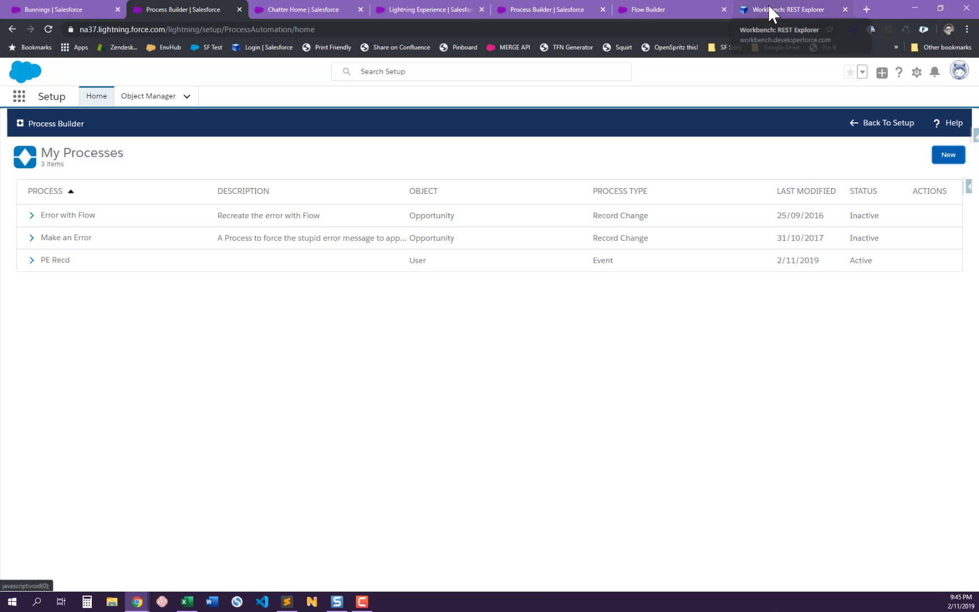
Step: Inspect the PE Recd process's start conditions, its Always criteria and the message of its Post to USer action
{"action": "left_click", "coordinate": [55, 262]}
{"action": "left_click", "coordinate": [40, 231]}
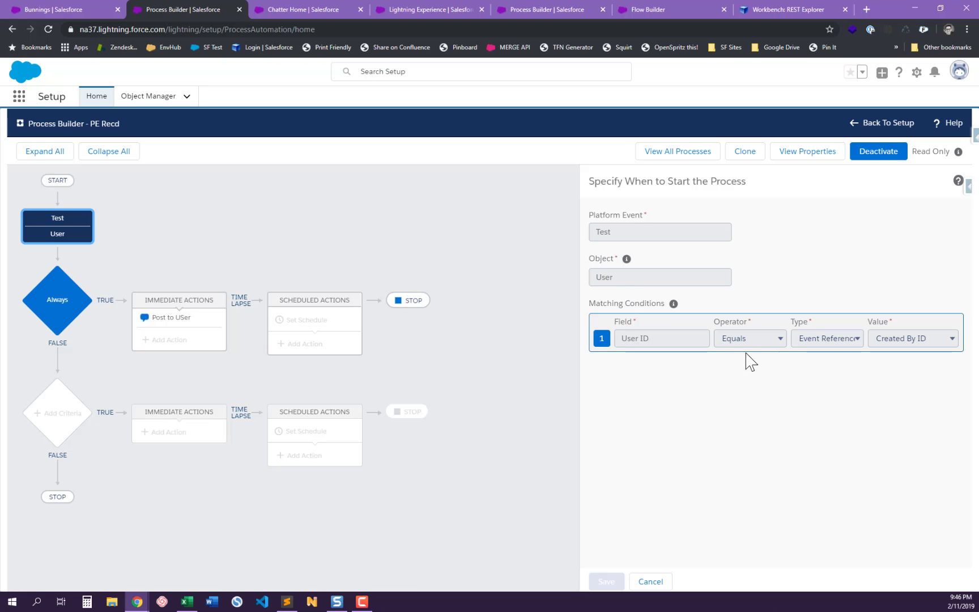
{"action": "left_click", "coordinate": [52, 311]}
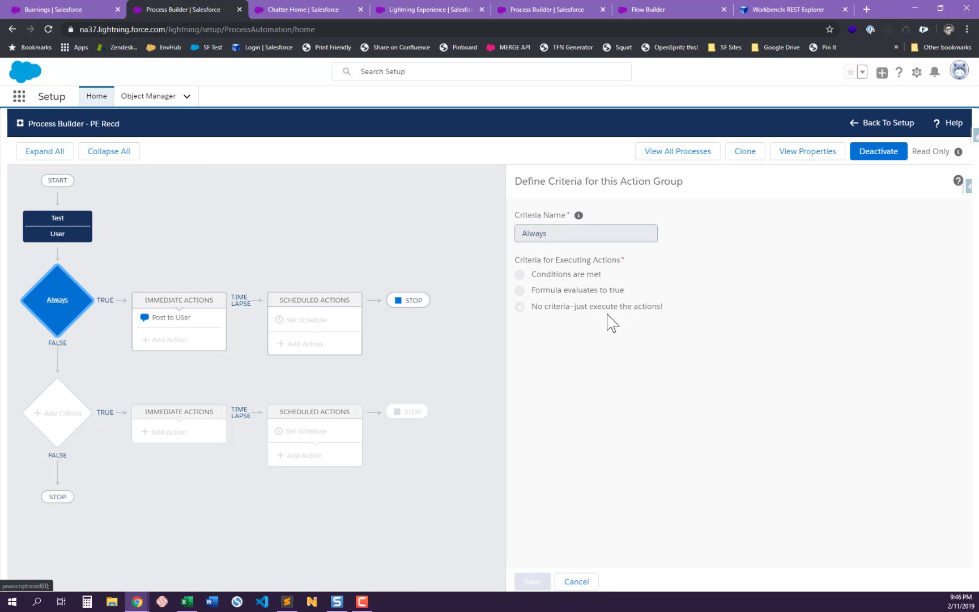
{"action": "left_click", "coordinate": [180, 319]}
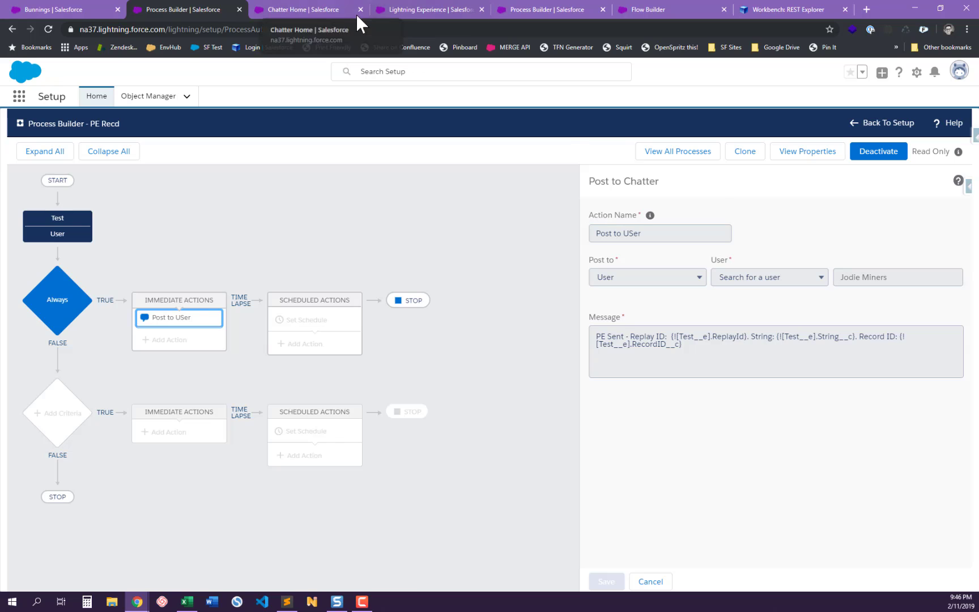
Step: Find the Account object's buttons, links and actions, and open Test PE Flow Notification in a new browser tab
{"action": "left_click", "coordinate": [57, 7]}
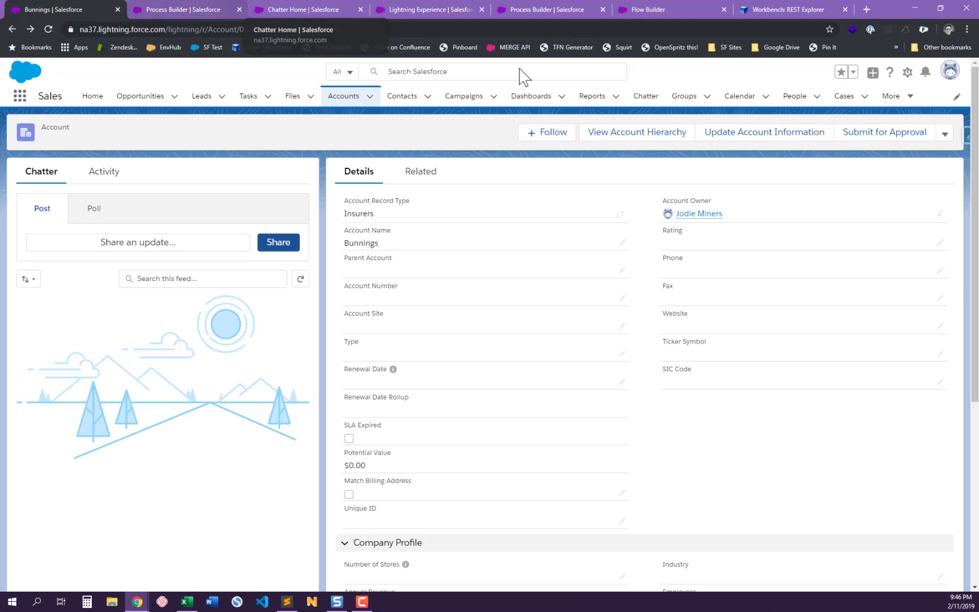
{"action": "left_click", "coordinate": [192, 10]}
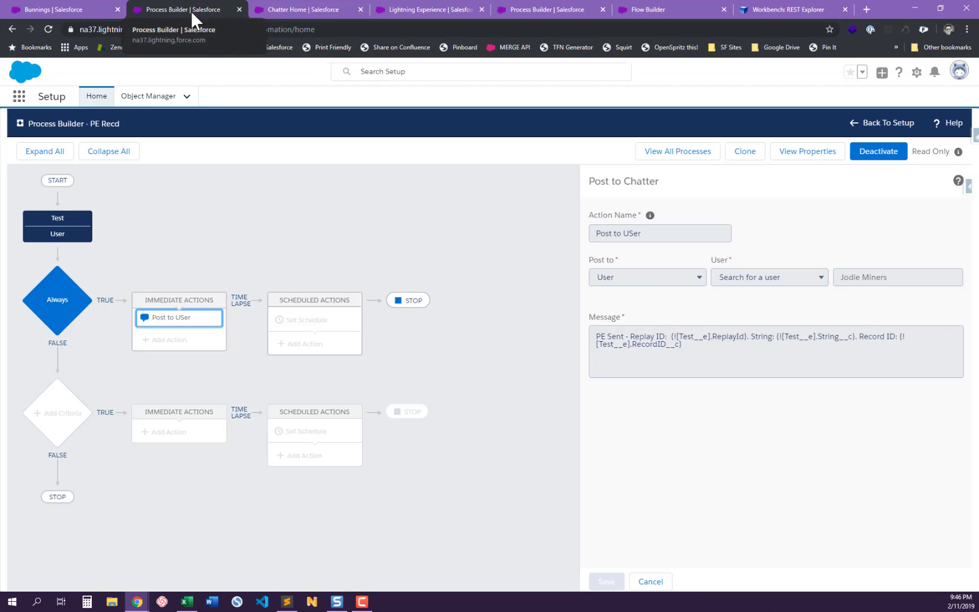
{"action": "left_click", "coordinate": [142, 97]}
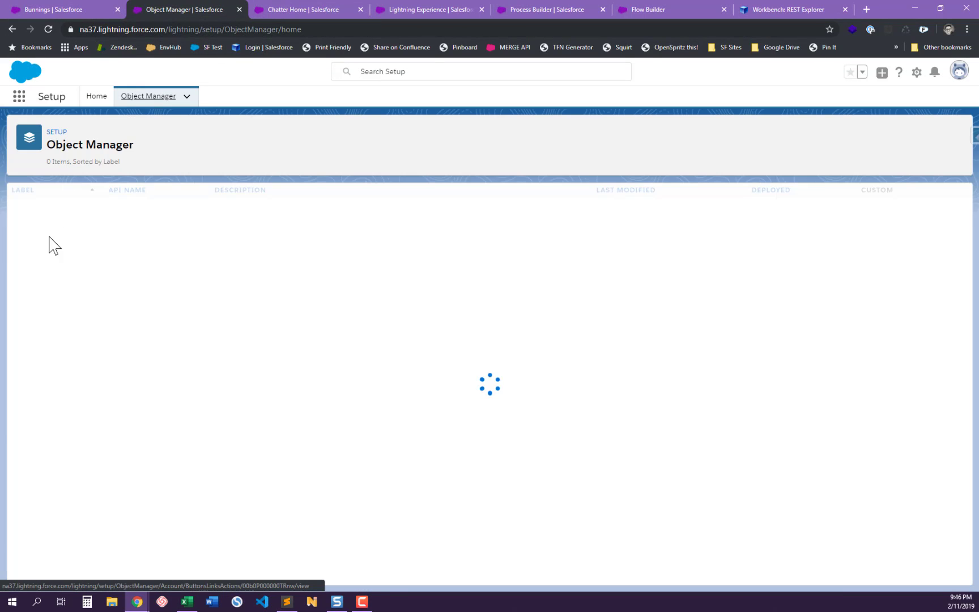
{"action": "left_click", "coordinate": [30, 210]}
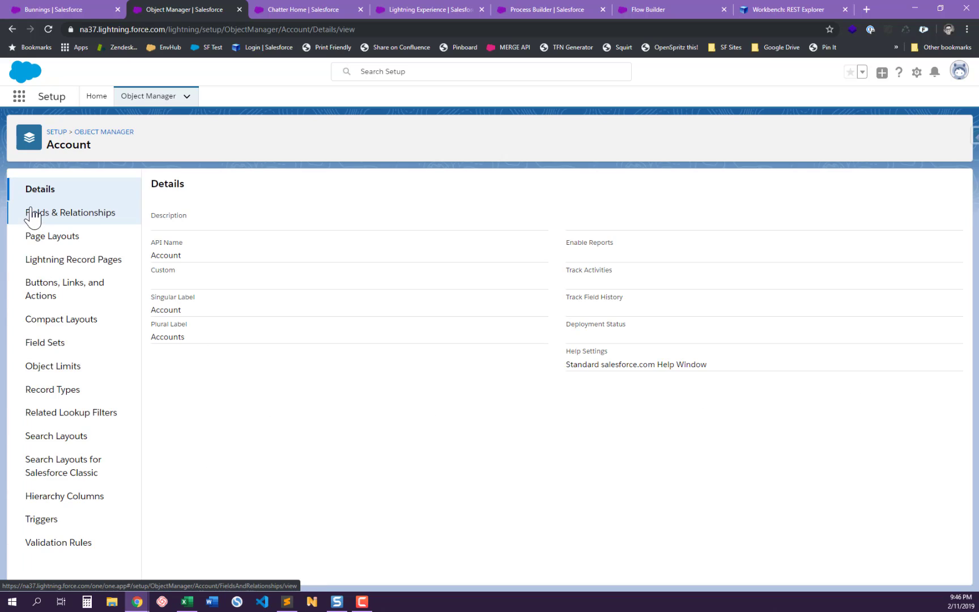
{"action": "left_click", "coordinate": [49, 282]}
{"action": "scroll", "coordinate": [237, 321], "scroll_direction": "down", "scroll_amount": 2}
{"action": "scroll", "coordinate": [236, 321], "scroll_direction": "down", "scroll_amount": 1}
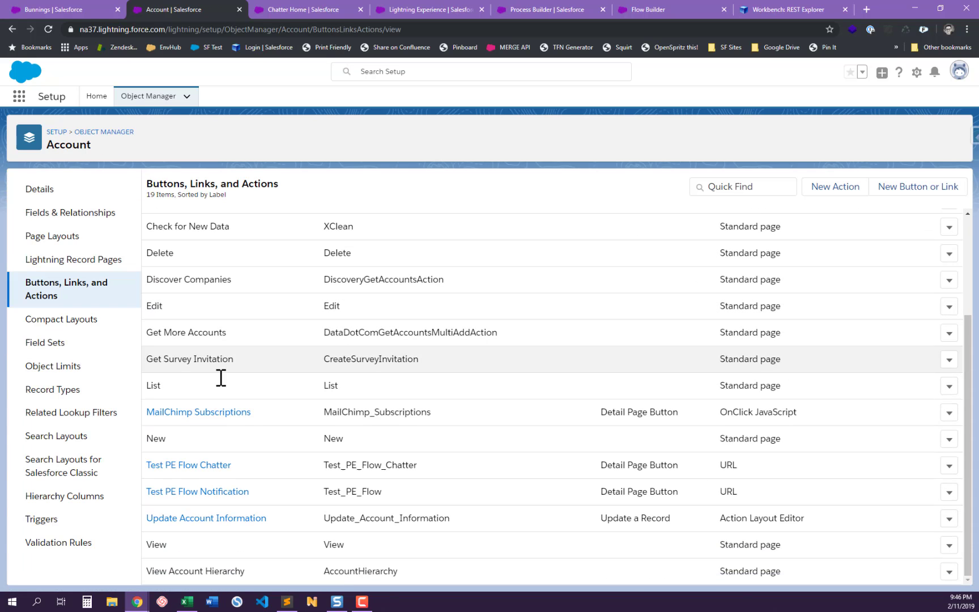
{"action": "right_click", "coordinate": [202, 491]}
{"action": "left_click", "coordinate": [265, 351]}
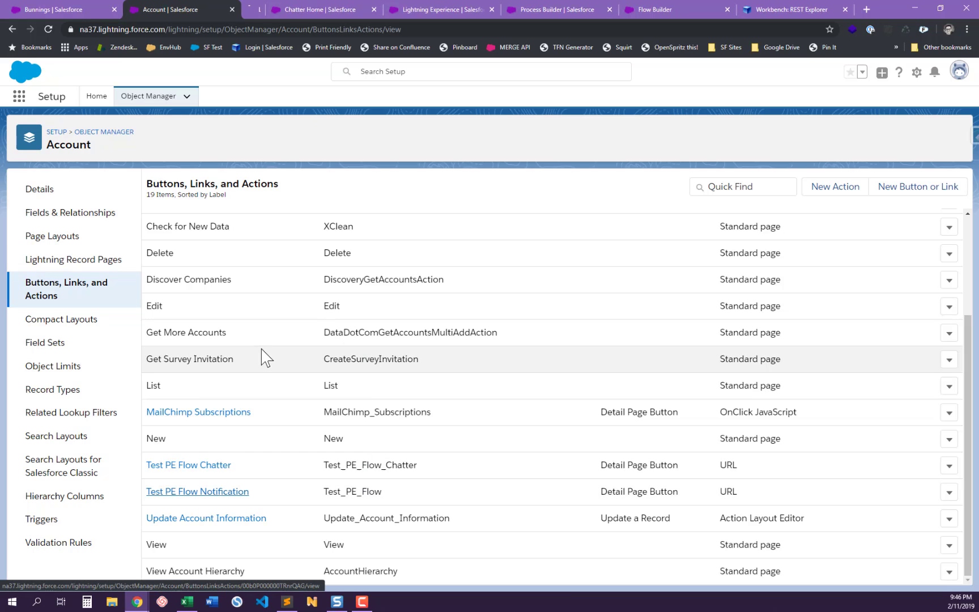
Step: Open Test PE Flow Chatter in a new browser tab, and examine the button URL of Test PE Flow Notification
{"action": "right_click", "coordinate": [208, 465]}
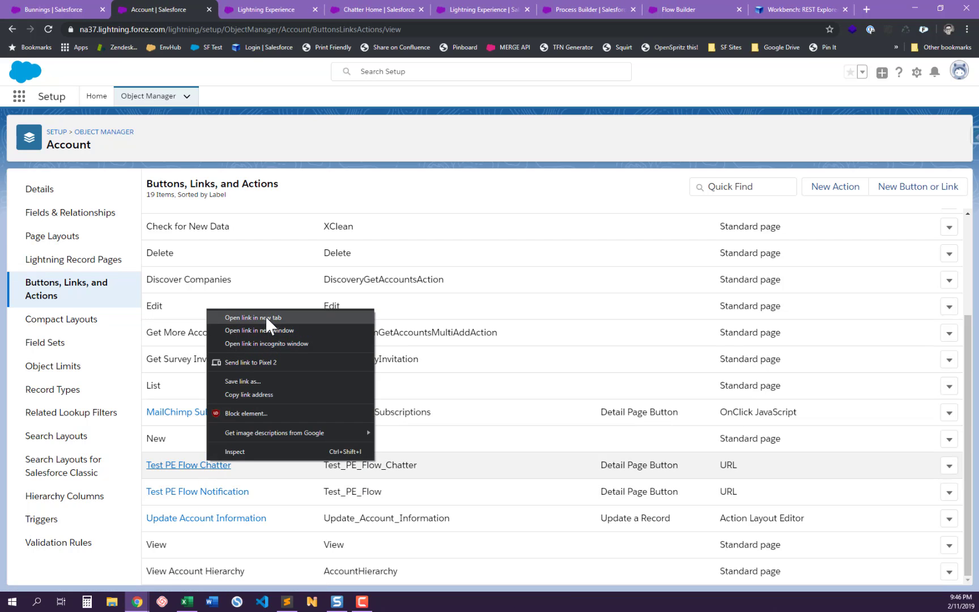
{"action": "left_click", "coordinate": [265, 318]}
{"action": "left_click", "coordinate": [254, 7]}
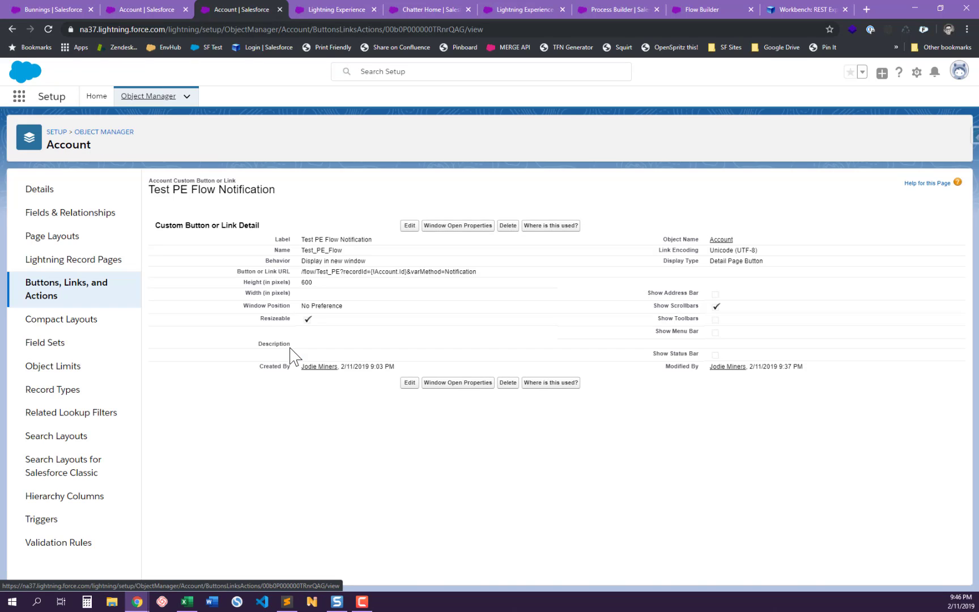
{"action": "left_click_drag", "start_coordinate": [302, 272], "coordinate": [477, 273]}
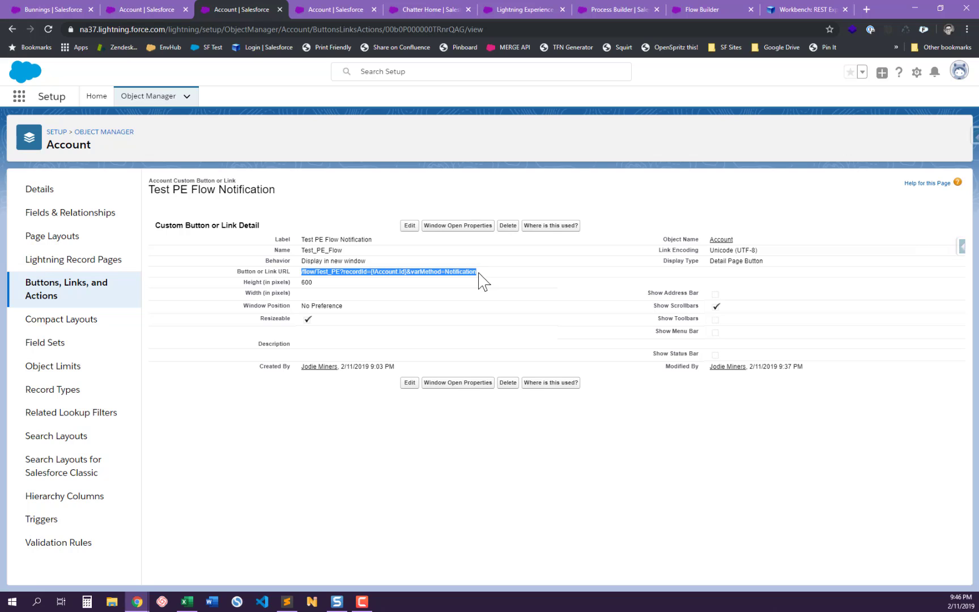
{"action": "left_click", "coordinate": [447, 270]}
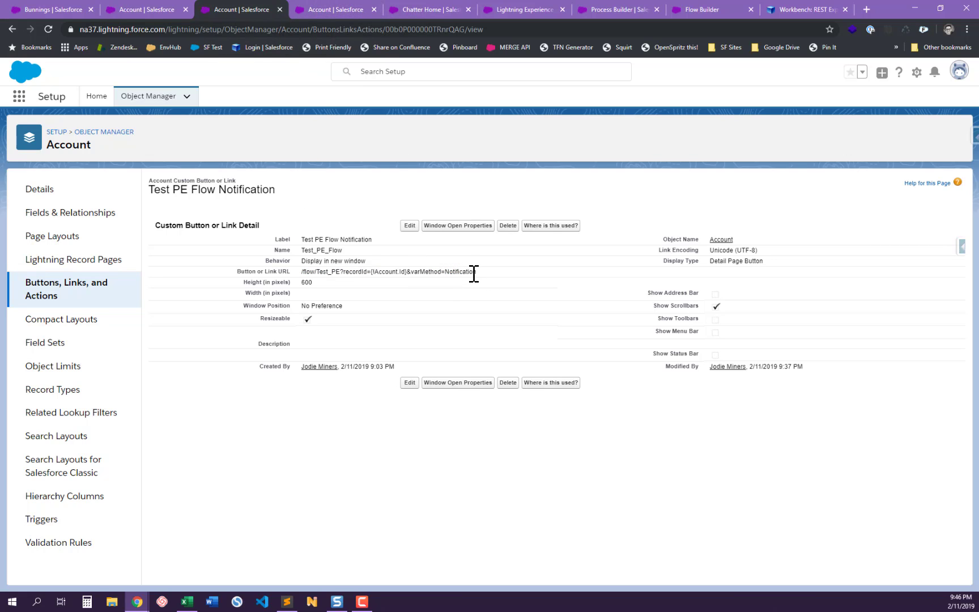
Step: Examine the button URL of Test PE Flow Chatter, and close both button detail pages
{"action": "left_click", "coordinate": [326, 11]}
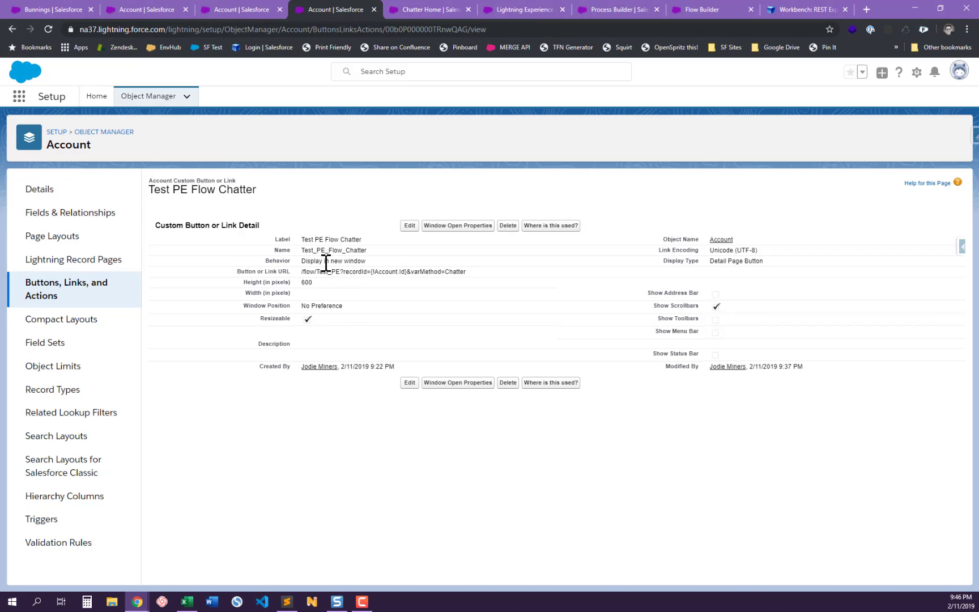
{"action": "left_click_drag", "start_coordinate": [300, 274], "coordinate": [469, 279]}
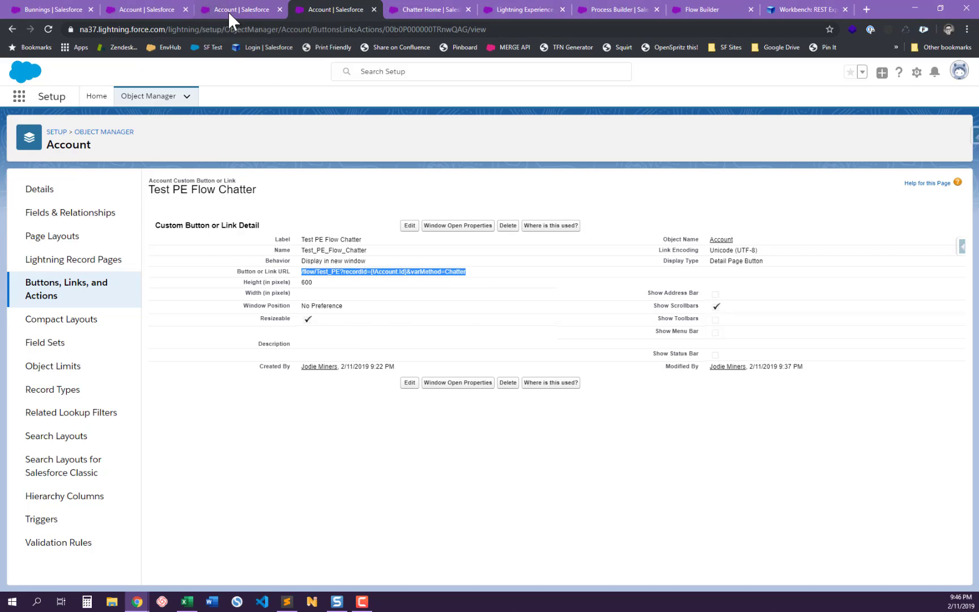
{"action": "left_click", "coordinate": [243, 9]}
{"action": "left_click", "coordinate": [280, 6]}
{"action": "left_click", "coordinate": [185, 10]}
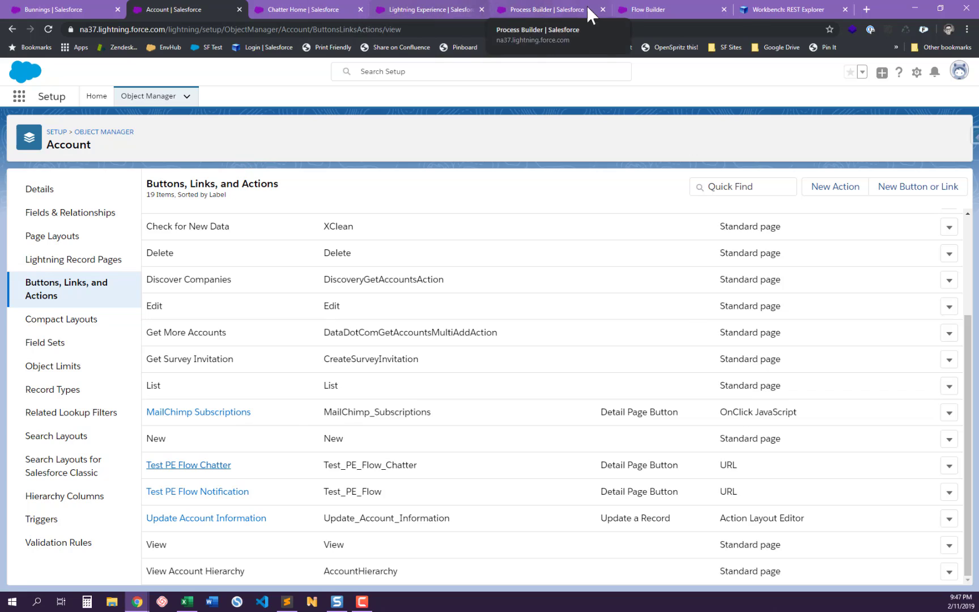
Step: Run Test PE Flow Notification from the Bunnings account, read the message on the Test PE page and return to the account
{"action": "left_click", "coordinate": [629, 5]}
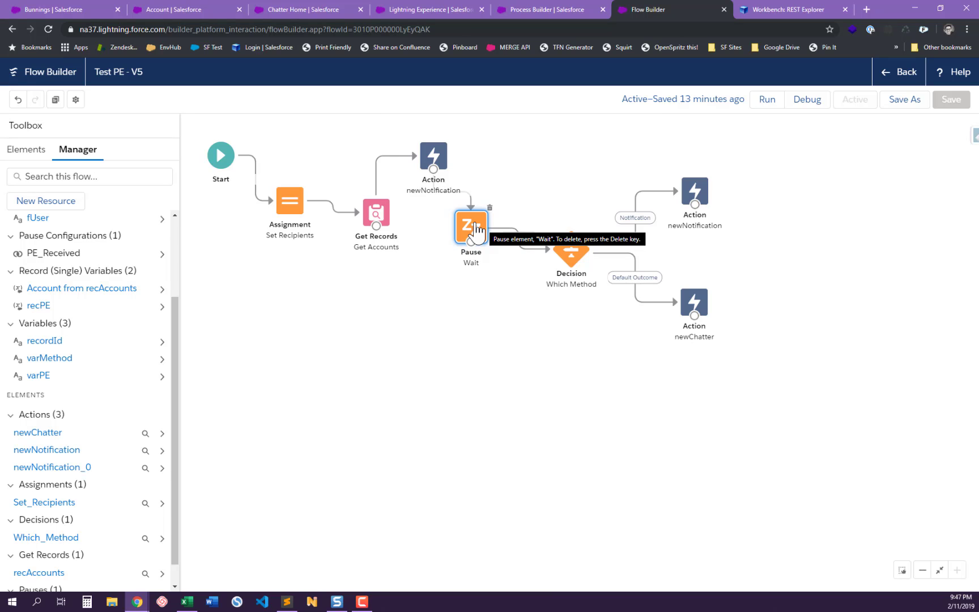
{"action": "left_click", "coordinate": [36, 3]}
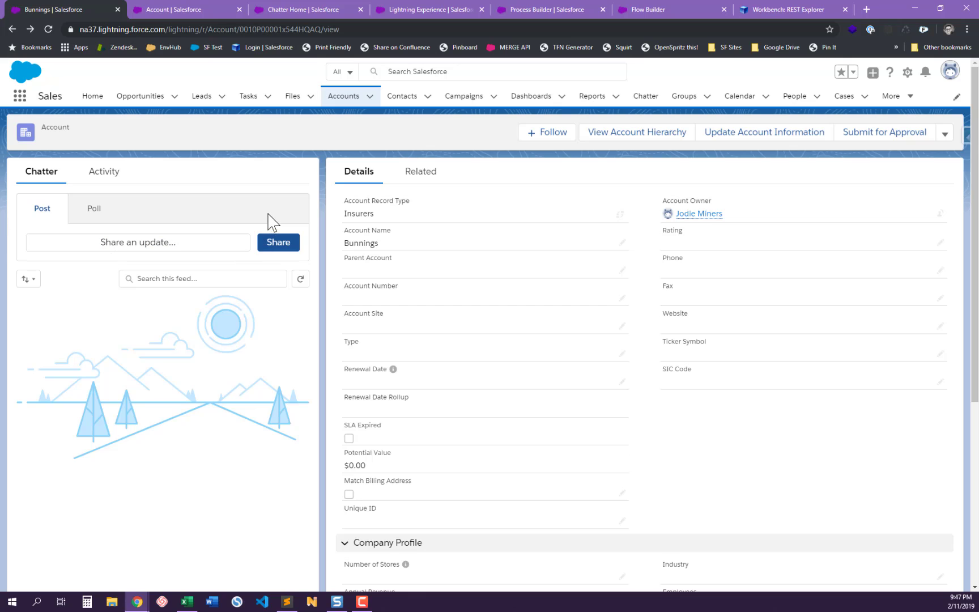
{"action": "left_click", "coordinate": [944, 134]}
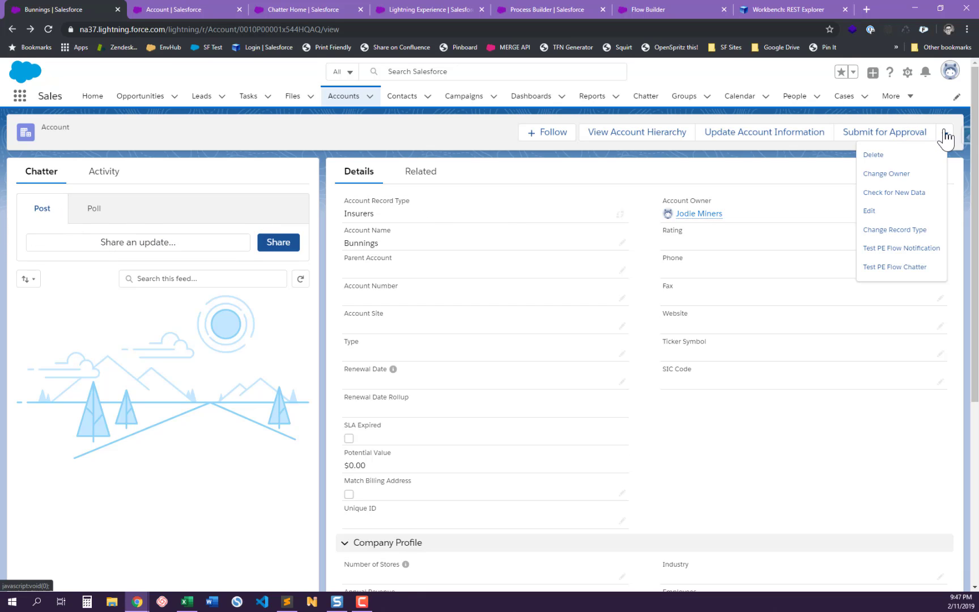
{"action": "left_click", "coordinate": [911, 250]}
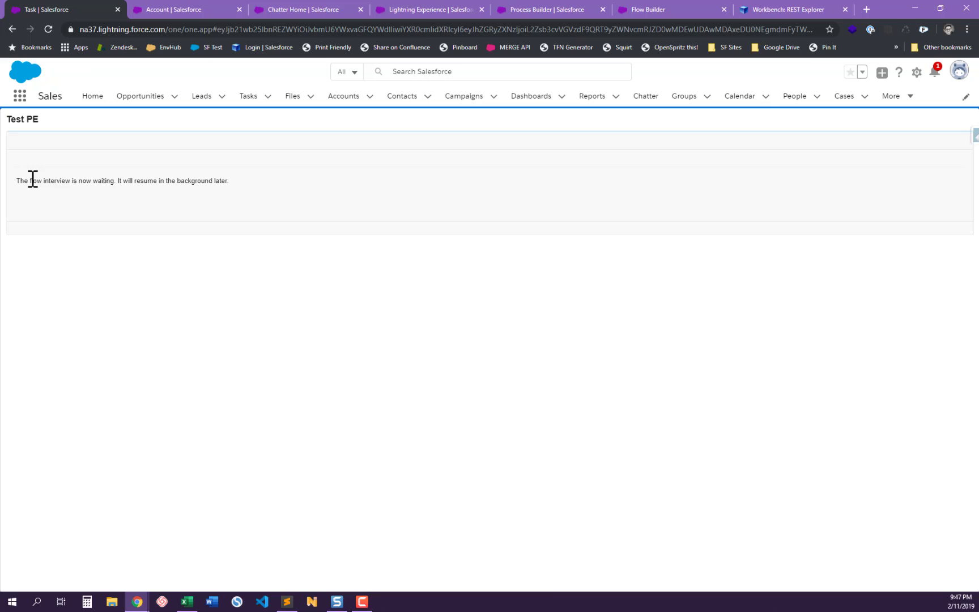
{"action": "left_click_drag", "start_coordinate": [16, 187], "coordinate": [234, 187]}
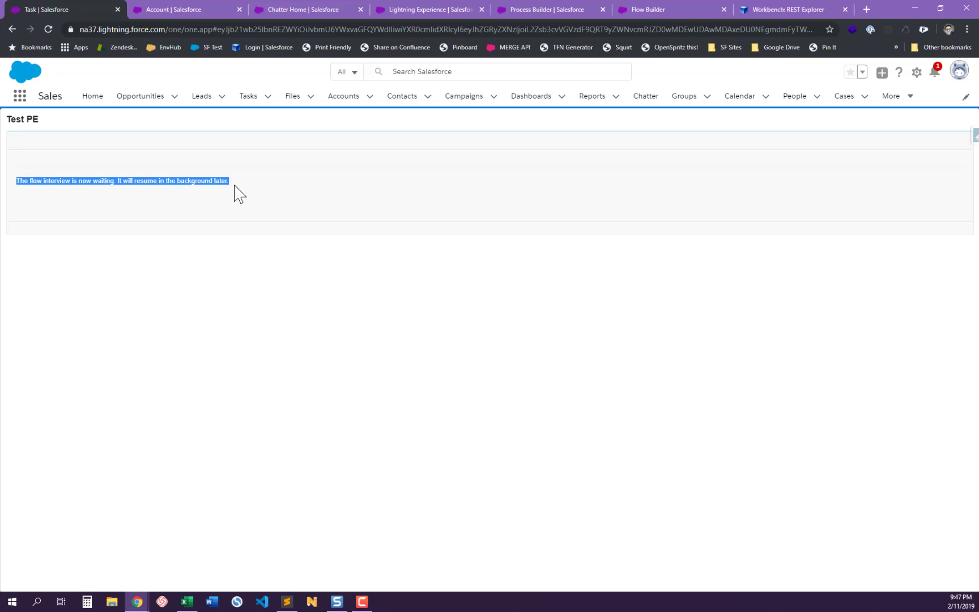
{"action": "left_click", "coordinate": [7, 29]}
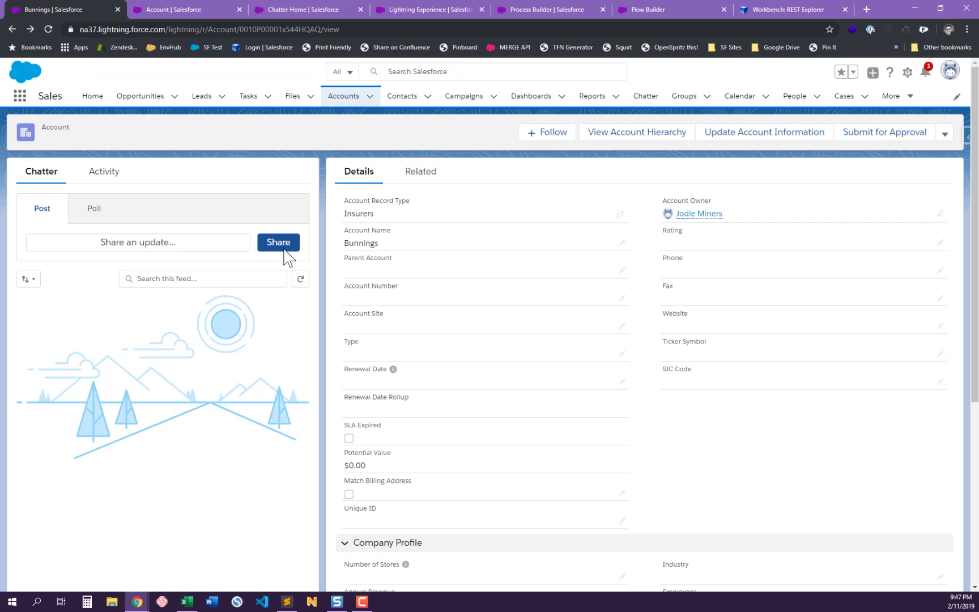
Step: Compare the latest account notification with the Test PE flow diagram, and refresh the All Paused Flow Interviews list
{"action": "left_click", "coordinate": [925, 71]}
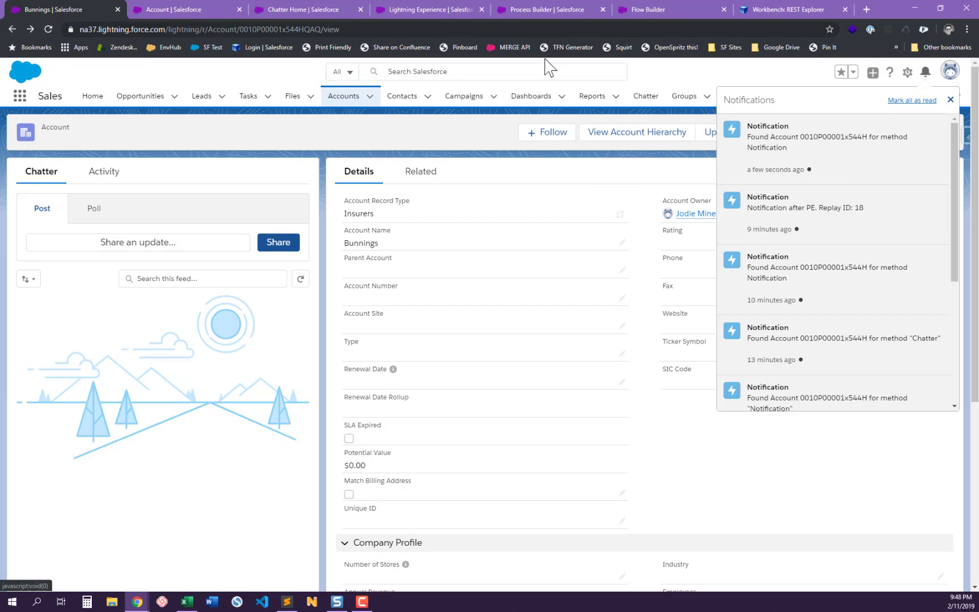
{"action": "left_click", "coordinate": [645, 9]}
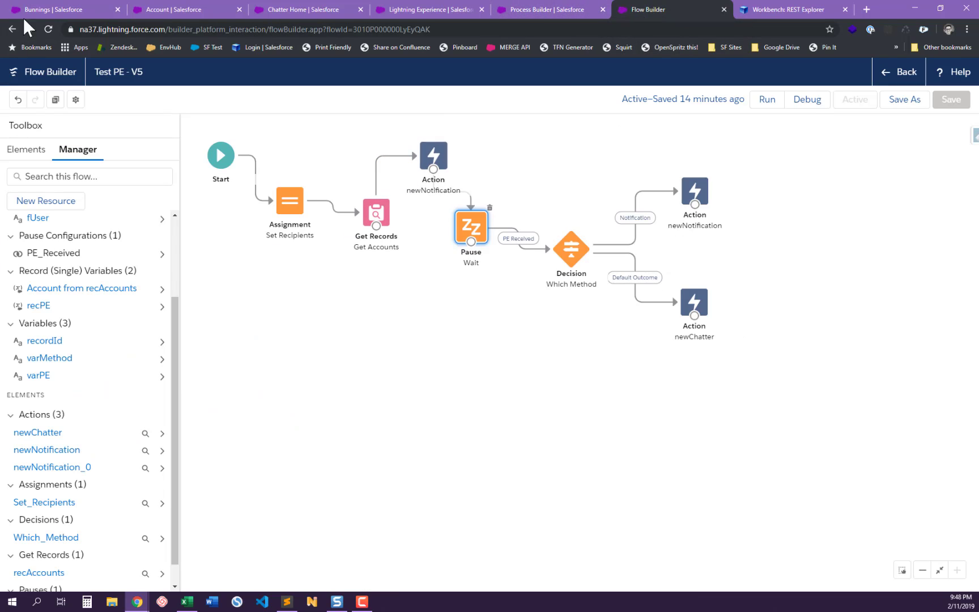
{"action": "left_click", "coordinate": [74, 10]}
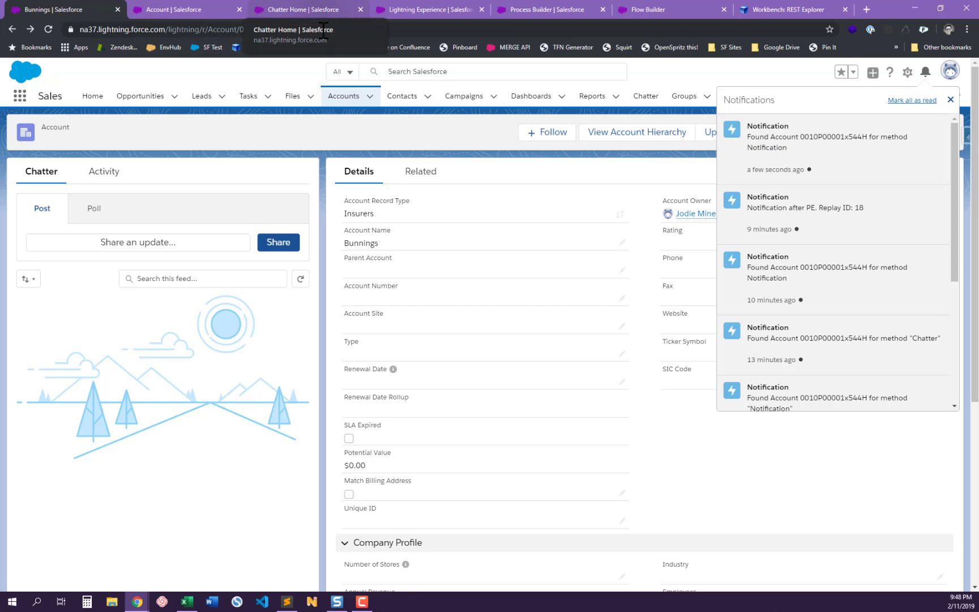
{"action": "left_click", "coordinate": [425, 7]}
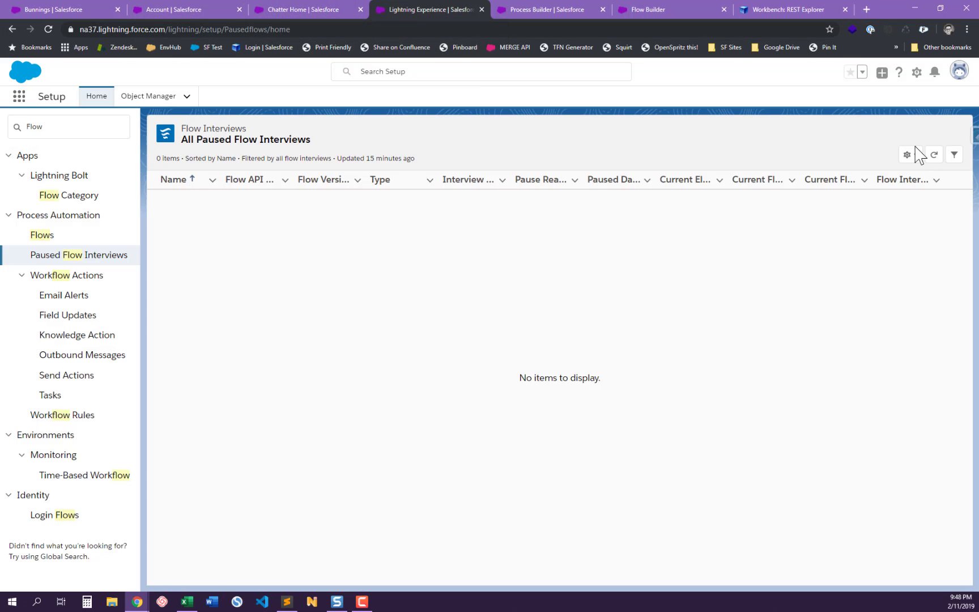
{"action": "left_click", "coordinate": [933, 155]}
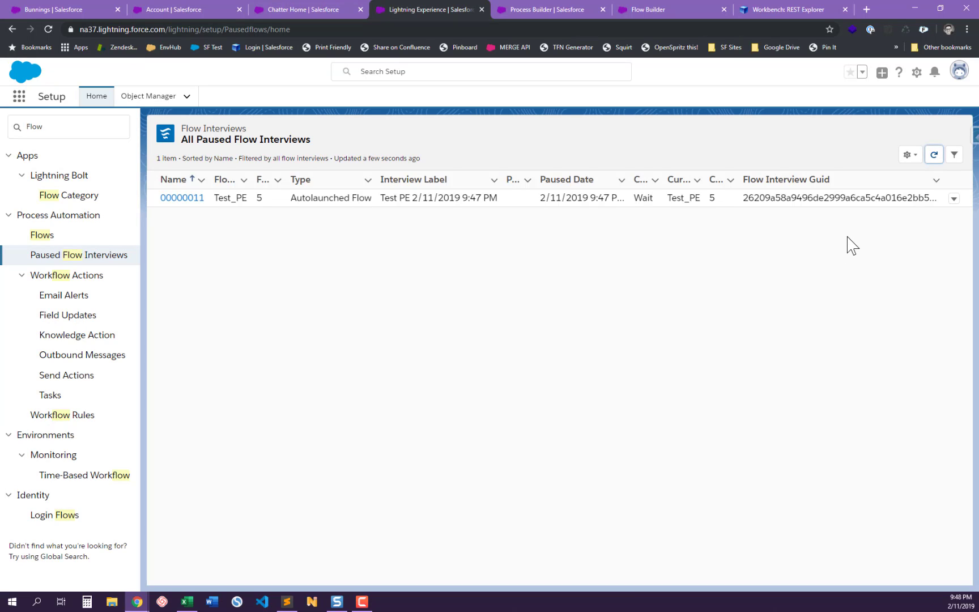
Step: Execute the prepared POST request to /services/data/v46.0/sobjects/test__e in Workbench's REST Explorer, and return to the Bunnings account
{"action": "left_click", "coordinate": [797, 2]}
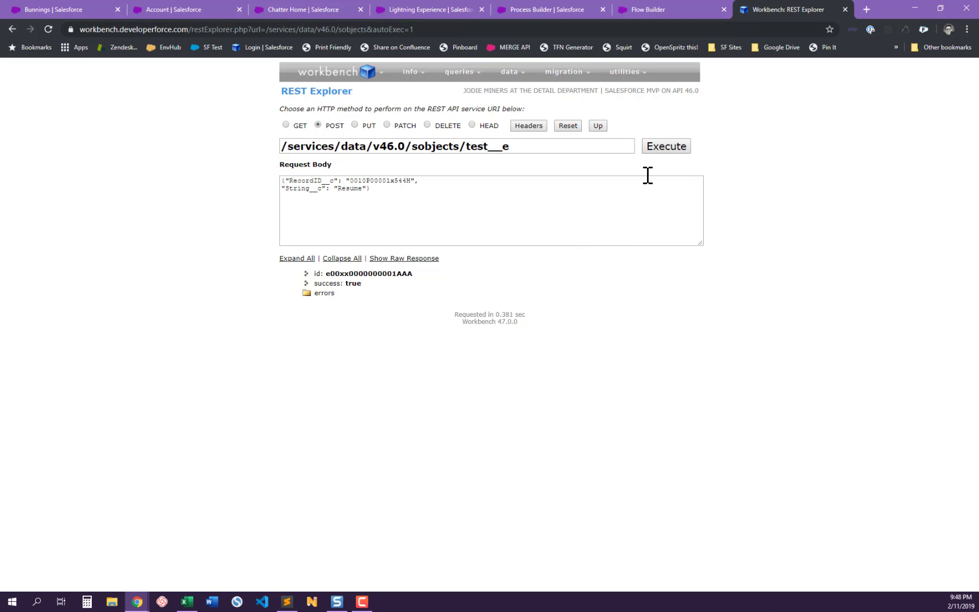
{"action": "left_click", "coordinate": [667, 147]}
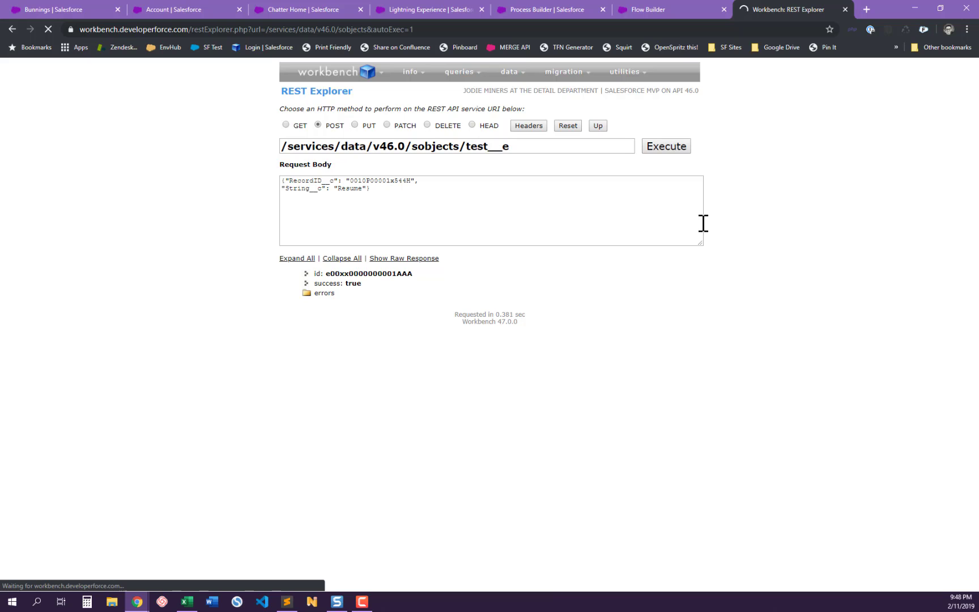
{"action": "left_click", "coordinate": [40, 7]}
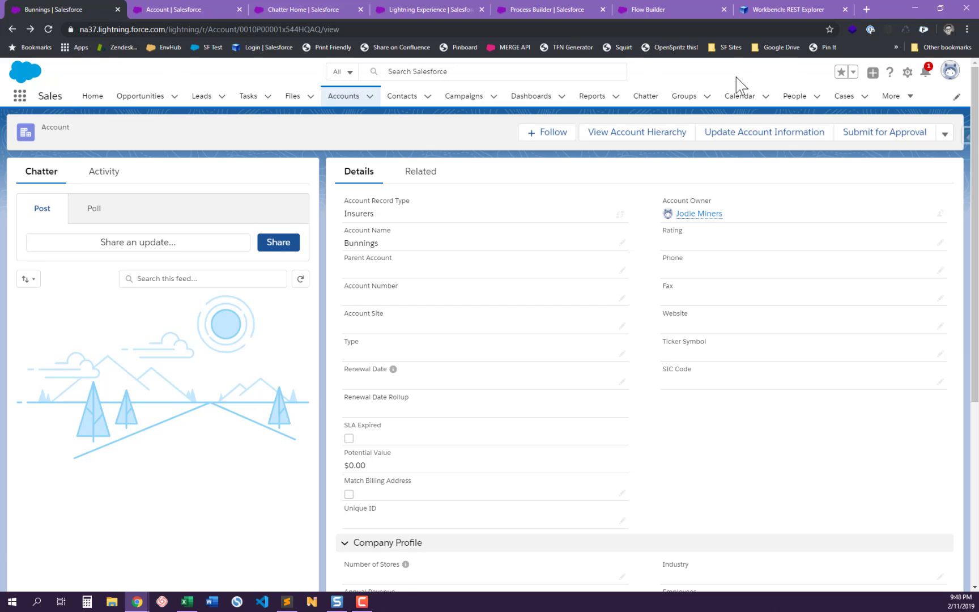
Step: Reload the Chatter feed to check its newest PE Sent post, and check the Bunnings account's notifications for the matching replay ID
{"action": "left_click", "coordinate": [294, 12]}
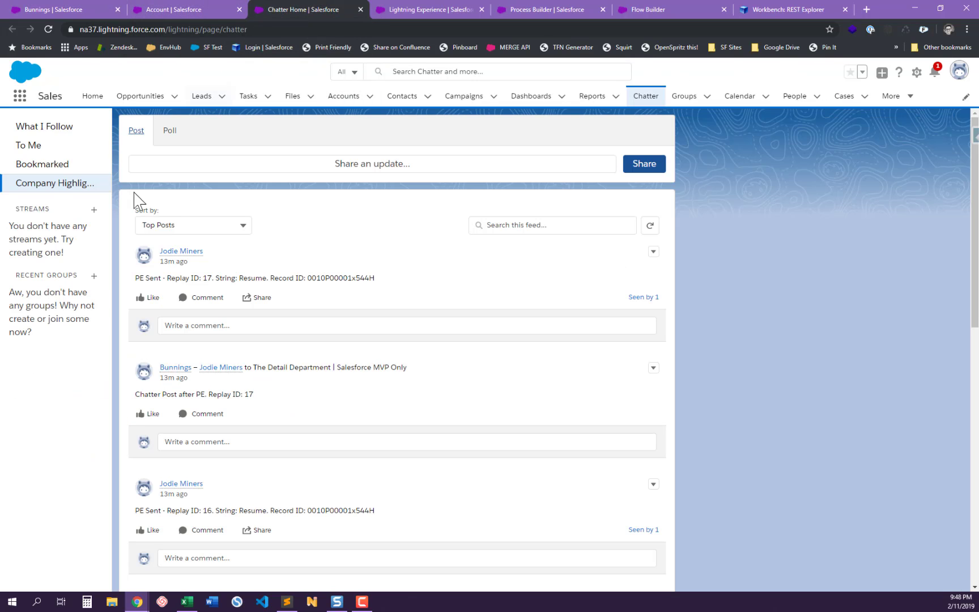
{"action": "left_click", "coordinate": [48, 29]}
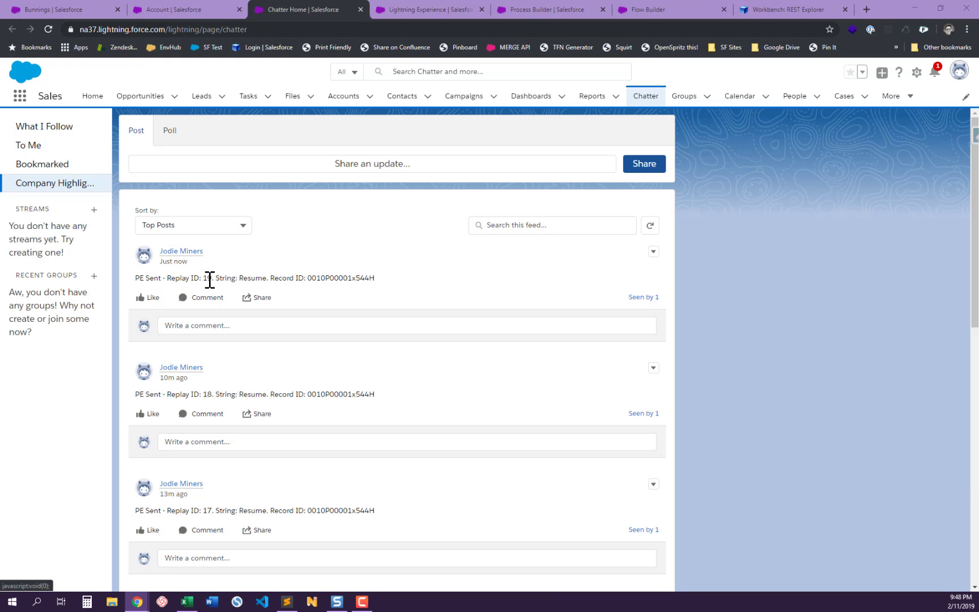
{"action": "left_click", "coordinate": [162, 5]}
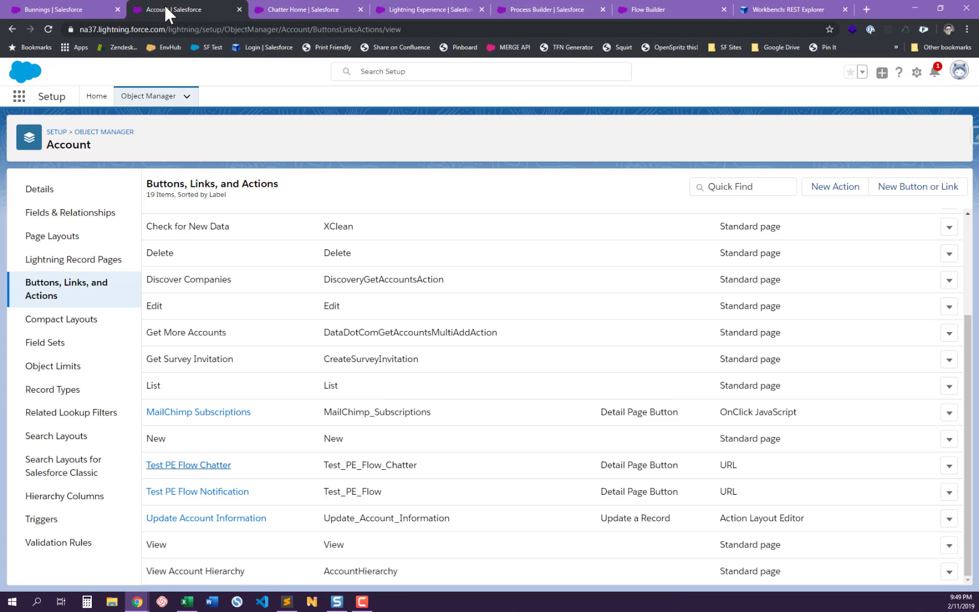
{"action": "left_click", "coordinate": [45, 6]}
{"action": "left_click", "coordinate": [925, 71]}
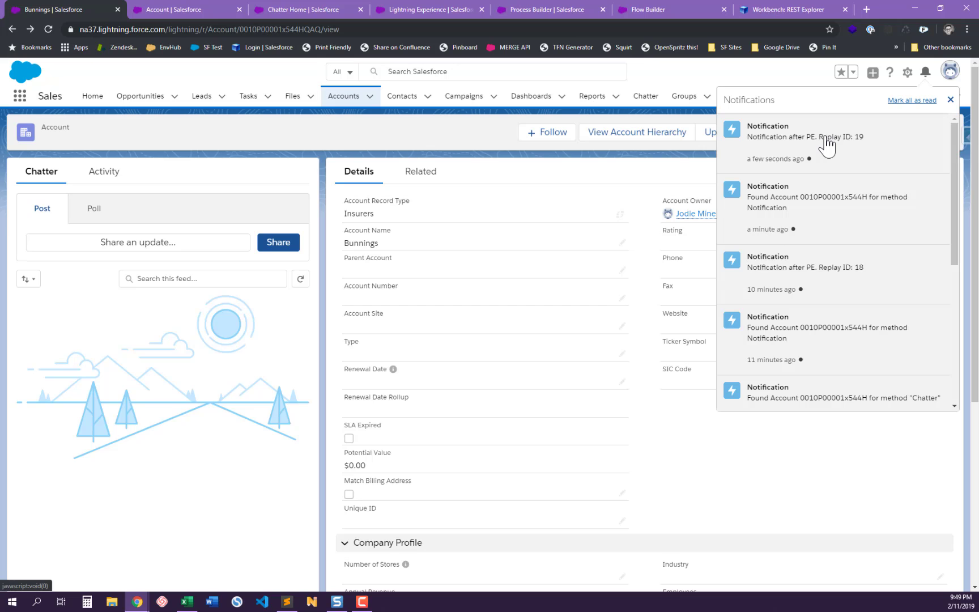
{"action": "left_click", "coordinate": [385, 143]}
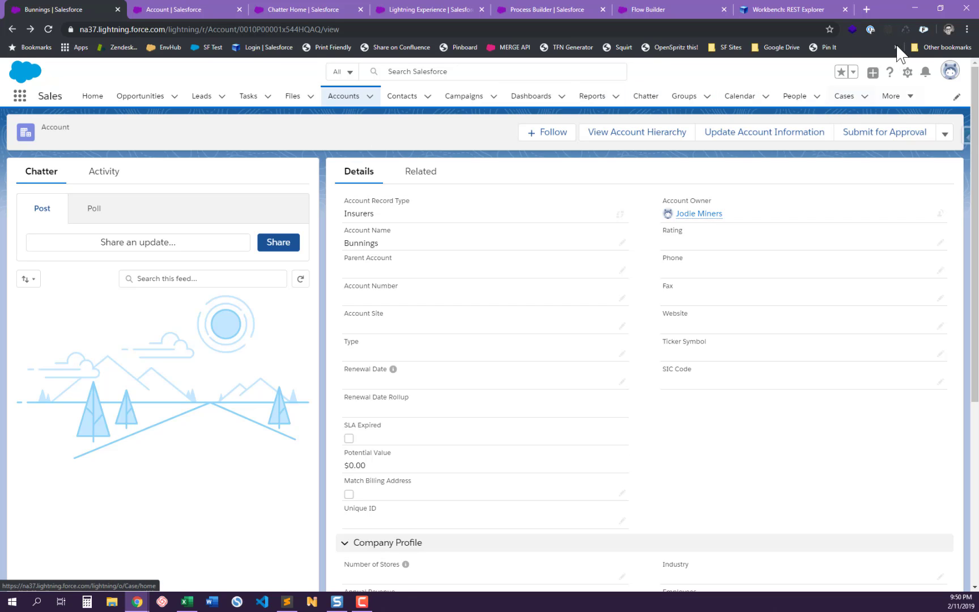
Step: Go to Setup, find Profiles by searching for "Pro" and open the Standard User profile
{"action": "left_click", "coordinate": [906, 74]}
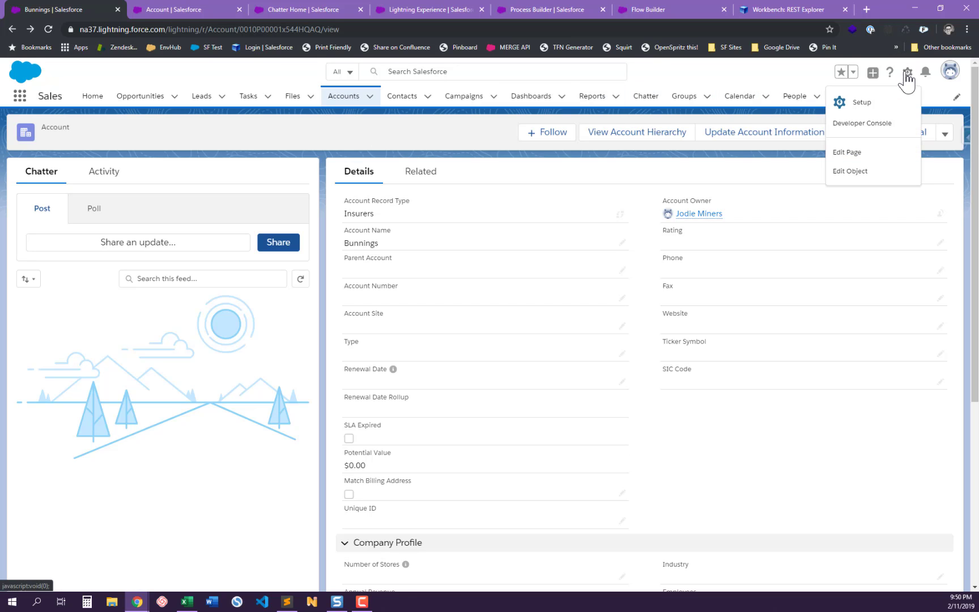
{"action": "left_click", "coordinate": [868, 103]}
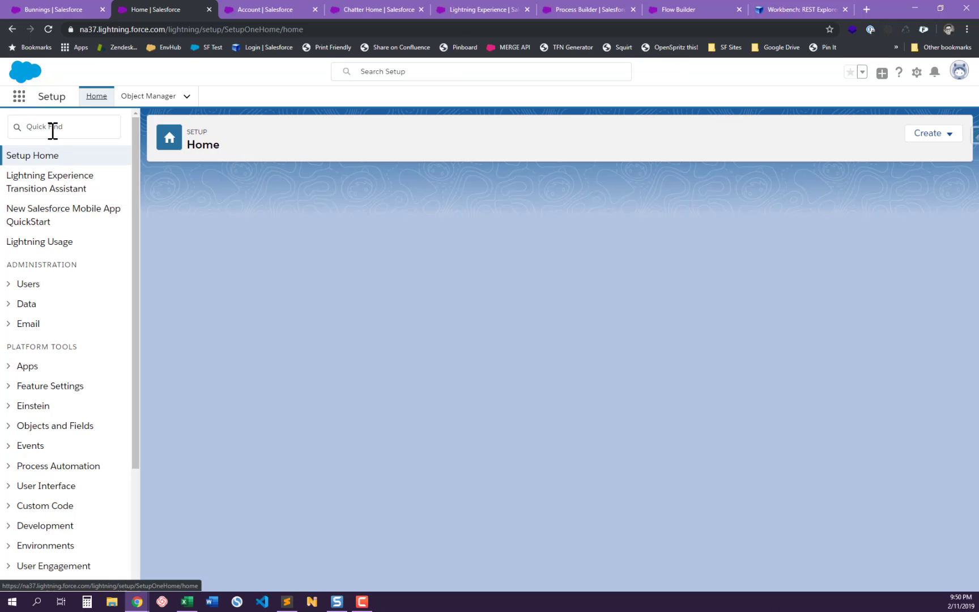
{"action": "left_click", "coordinate": [53, 131]}
{"action": "type", "text": "Pro"}
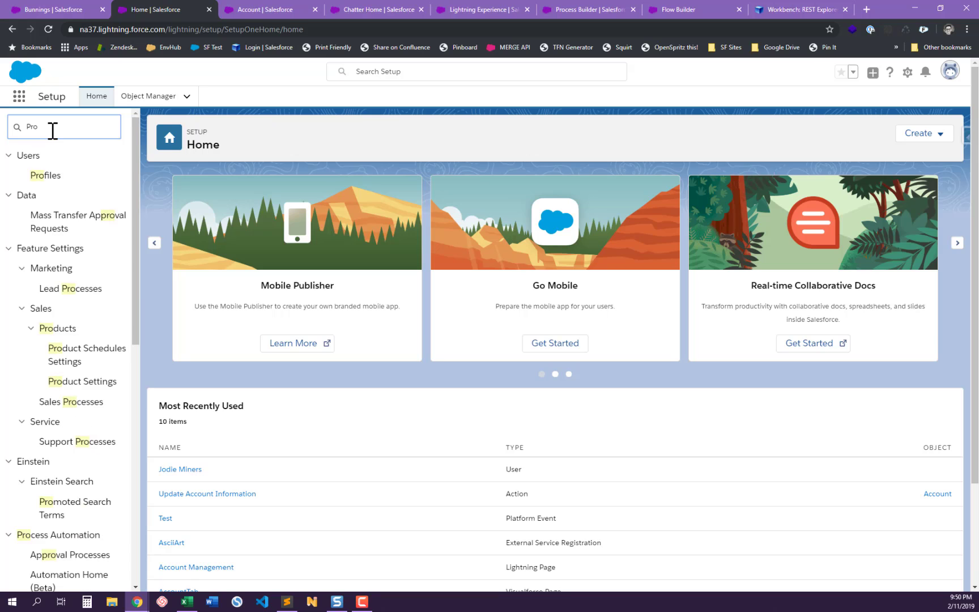
{"action": "left_click", "coordinate": [47, 178]}
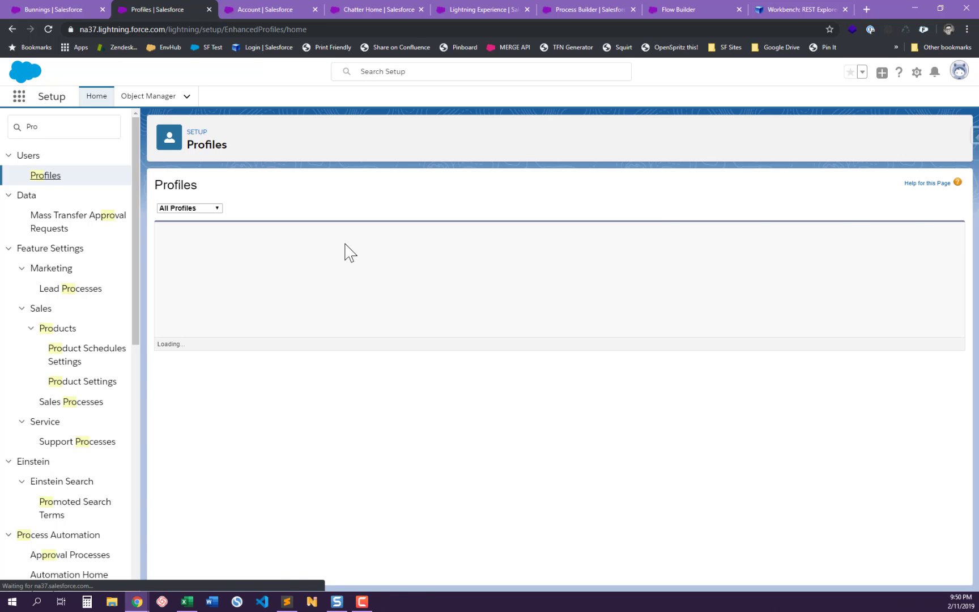
{"action": "scroll", "coordinate": [230, 354], "scroll_direction": "down", "scroll_amount": 1}
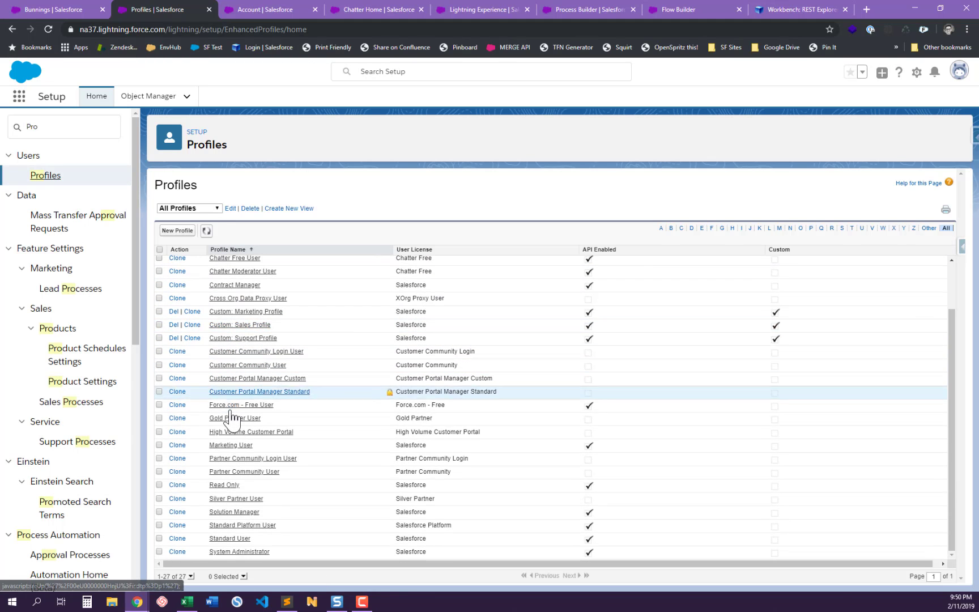
{"action": "left_click", "coordinate": [232, 550]}
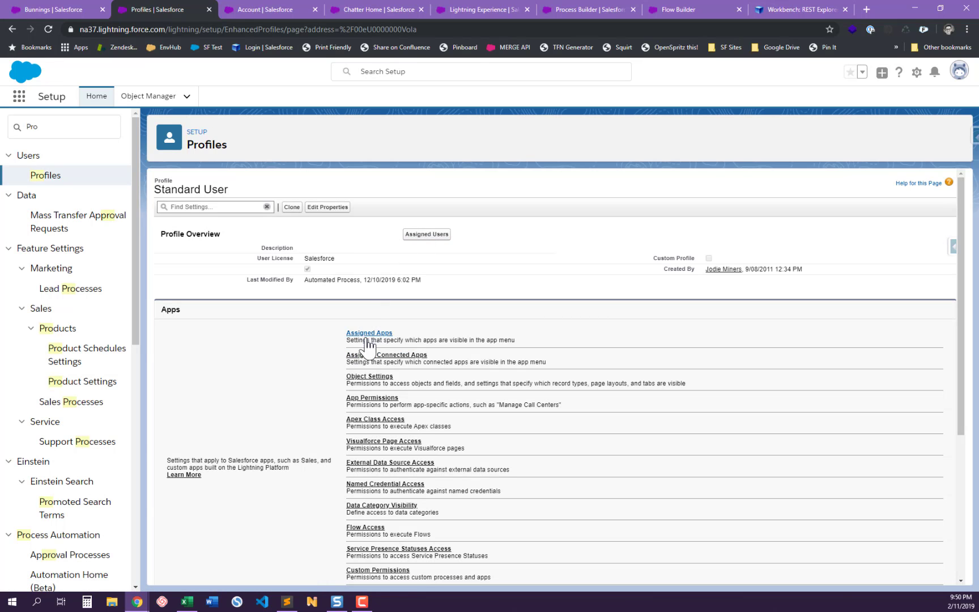
Step: Search the Standard User profile's settings for "Test" and open the object permissions of Tests
{"action": "left_click", "coordinate": [367, 376]}
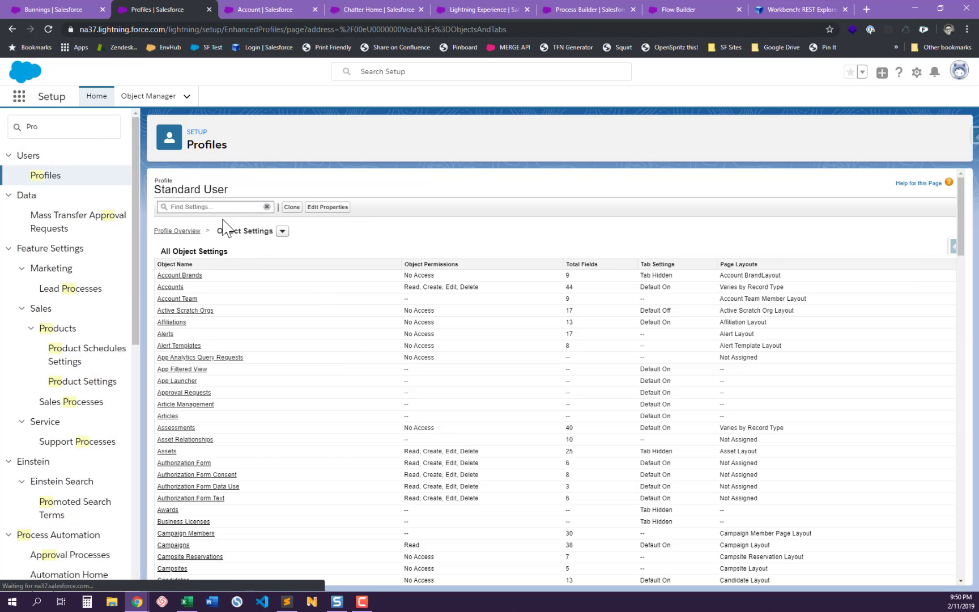
{"action": "left_click", "coordinate": [223, 211]}
{"action": "type", "text": "Test"}
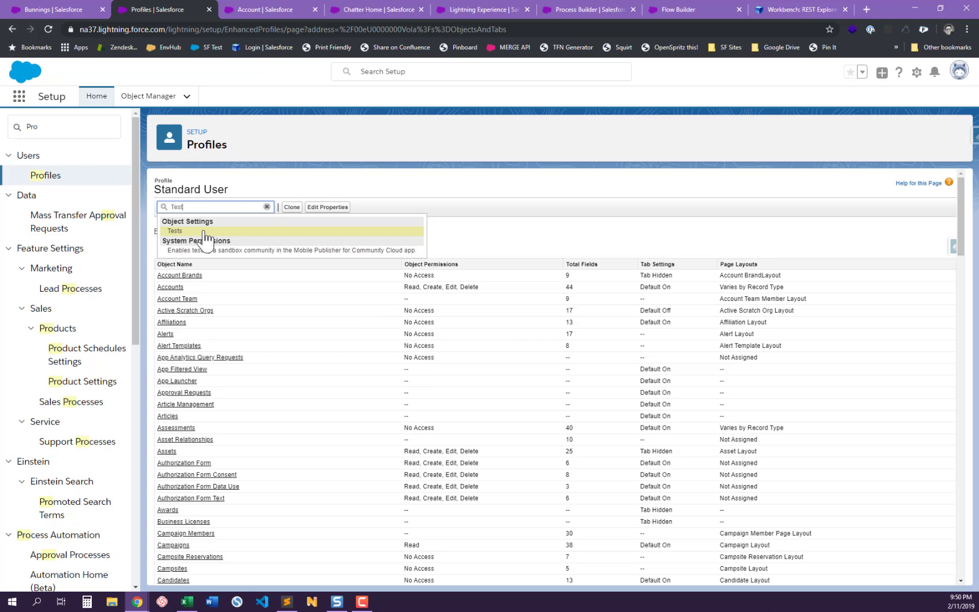
{"action": "left_click", "coordinate": [209, 230]}
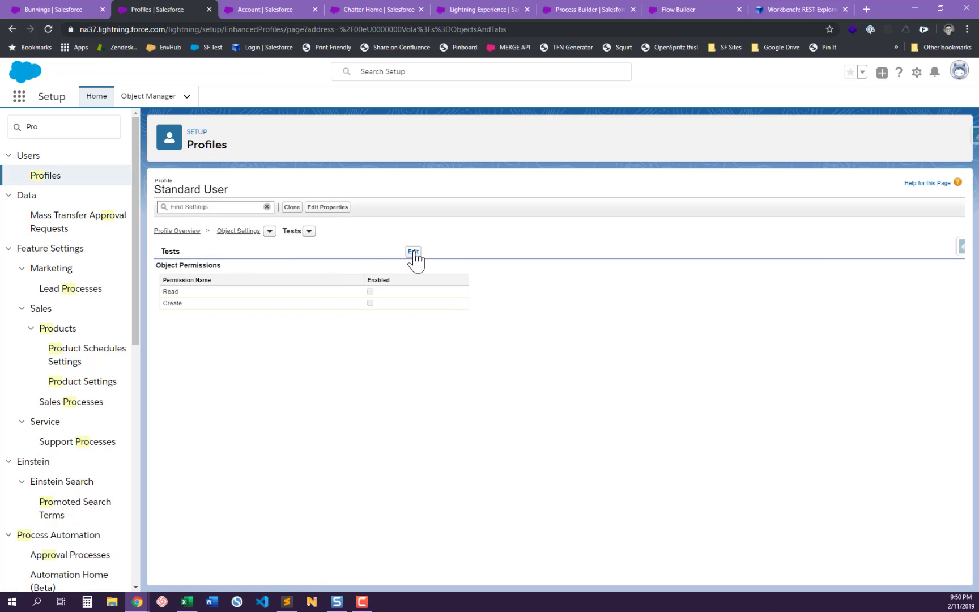
{"action": "left_click", "coordinate": [413, 252]}
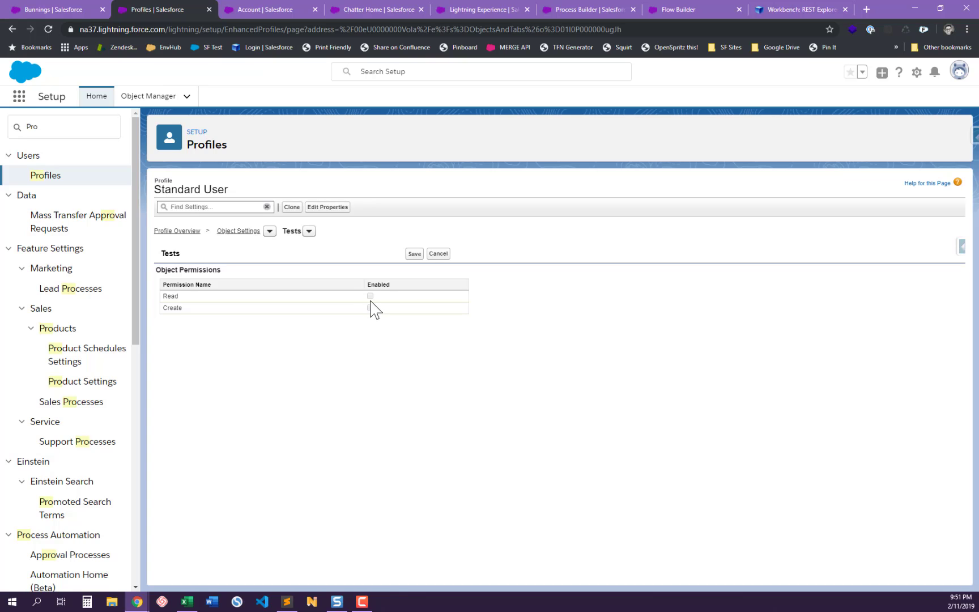
{"action": "left_click", "coordinate": [308, 231]}
{"action": "left_click", "coordinate": [308, 237]}
{"action": "left_click", "coordinate": [438, 254]}
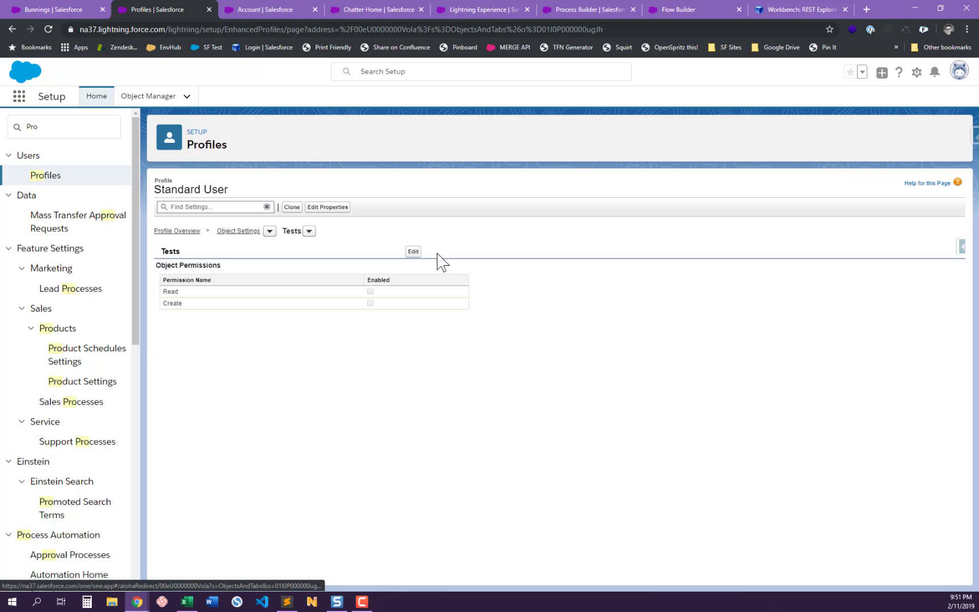
Step: Clone the Standard User profile under the name "Standard Clone"
{"action": "left_click", "coordinate": [290, 207]}
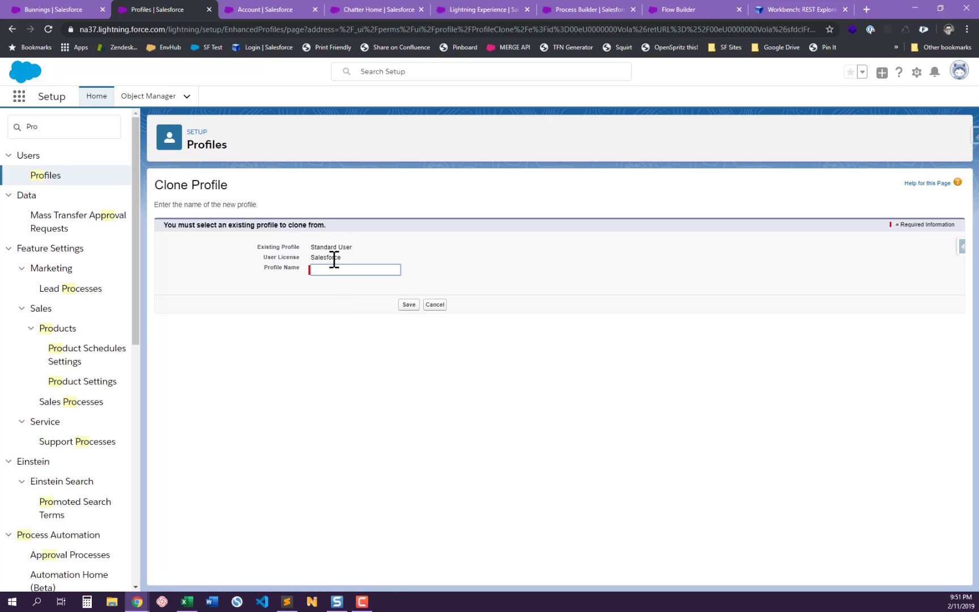
{"action": "type", "text": "Standard Clone"}
{"action": "left_click", "coordinate": [409, 305]}
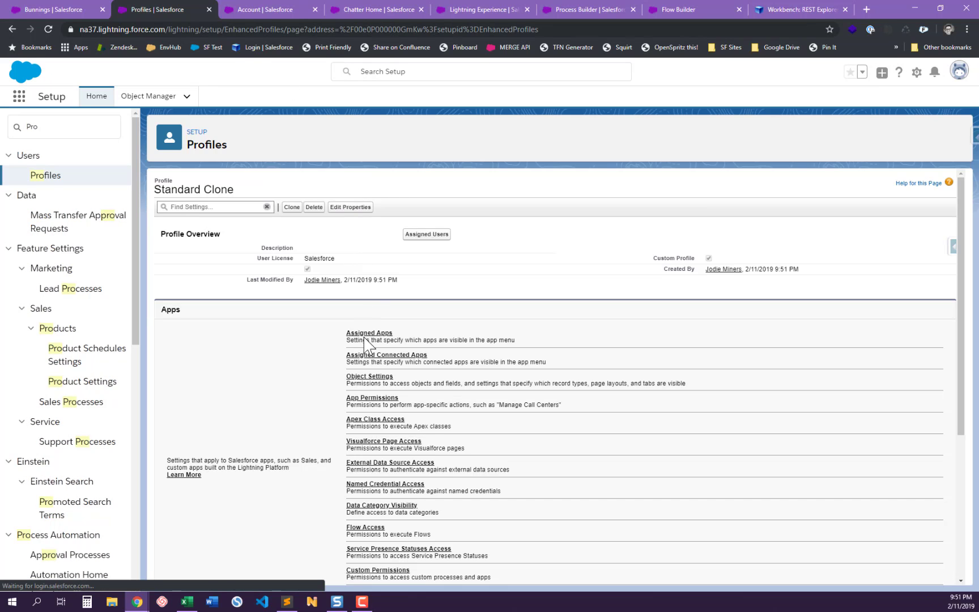
Step: Search the Standard Clone profile's settings for "Test", then enable Read and Create object permissions on Tests and save
{"action": "left_click", "coordinate": [357, 375]}
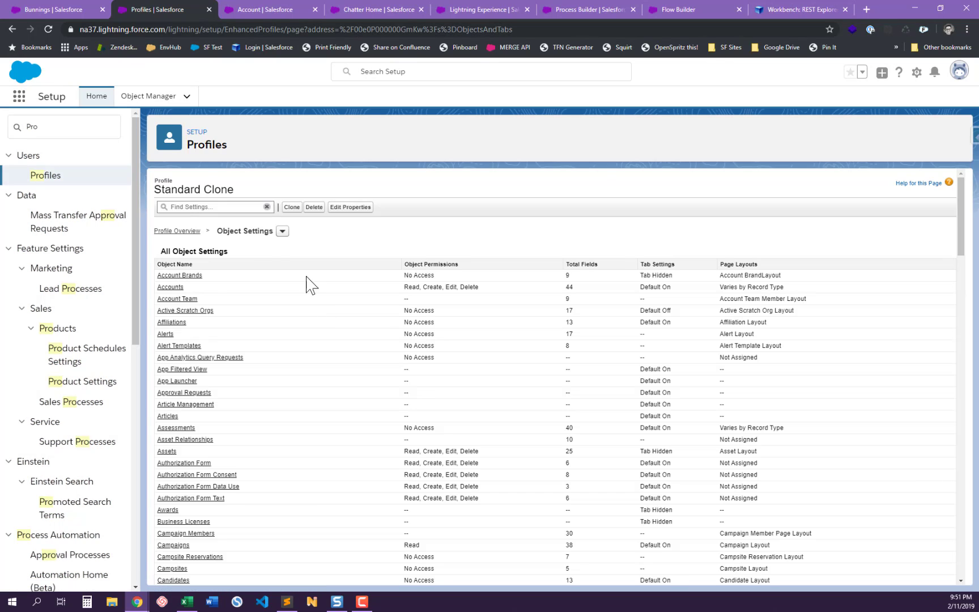
{"action": "left_click", "coordinate": [210, 206]}
{"action": "type", "text": "Test"}
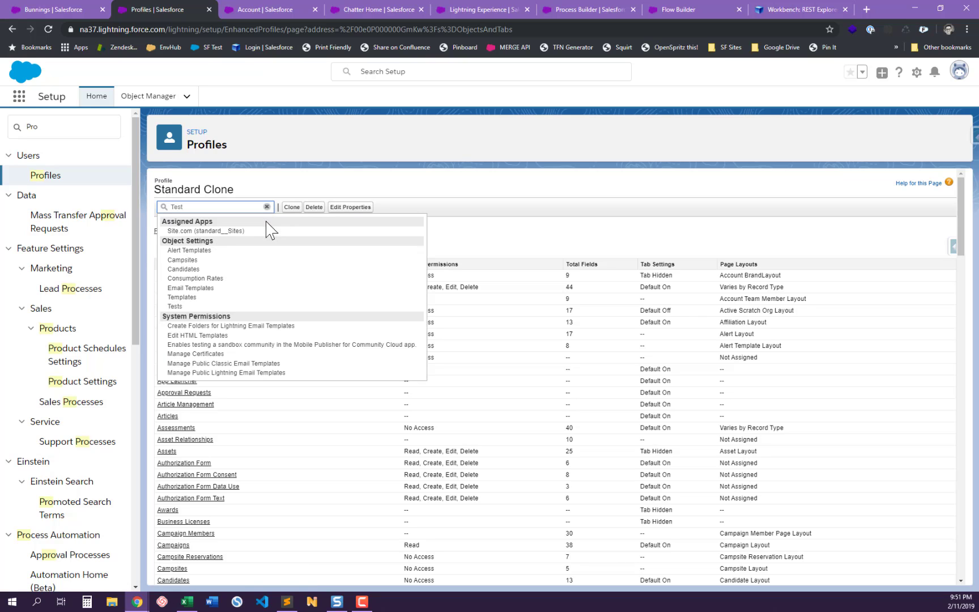
{"action": "left_click", "coordinate": [215, 306]}
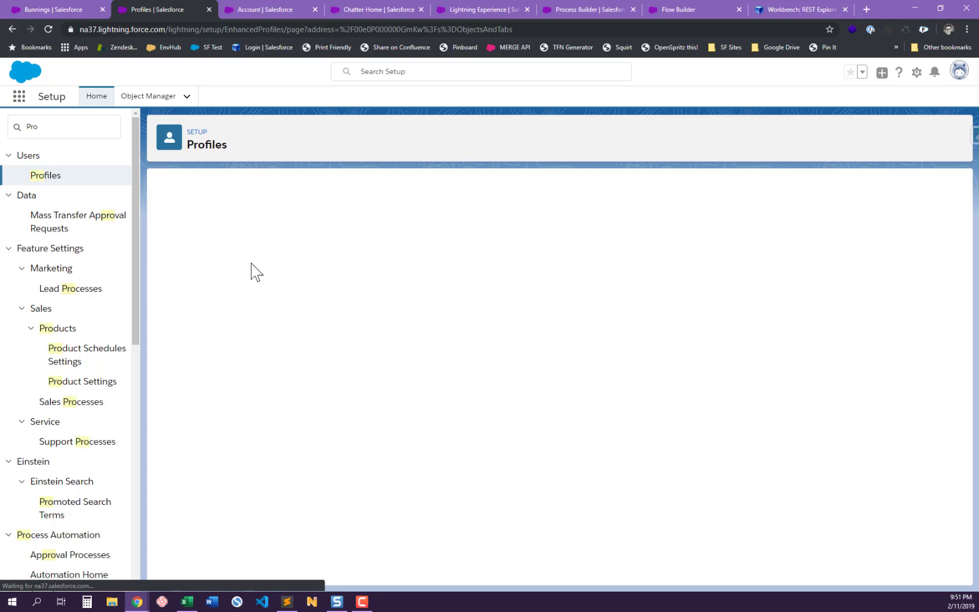
{"action": "left_click", "coordinate": [413, 252]}
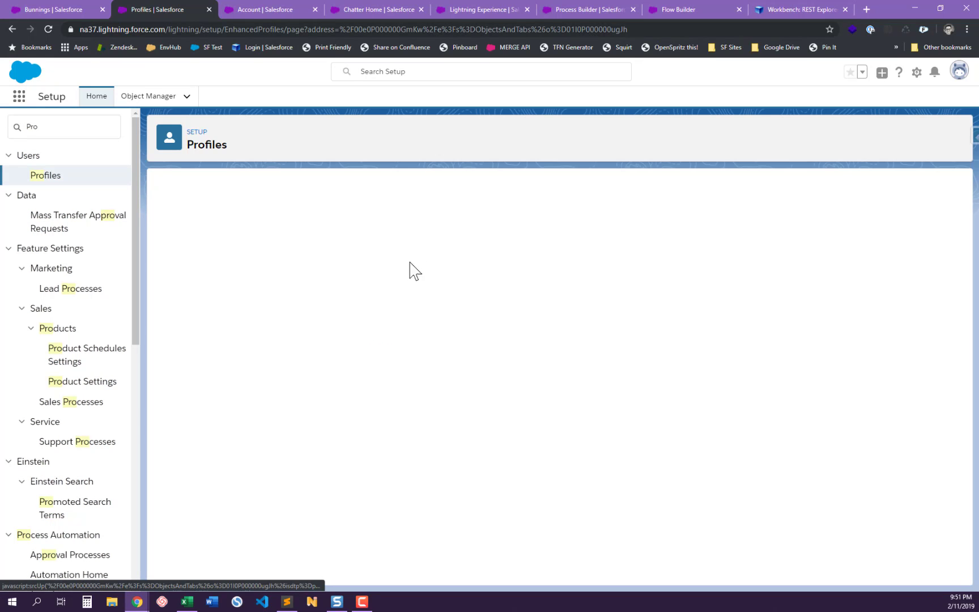
{"action": "left_click", "coordinate": [370, 307]}
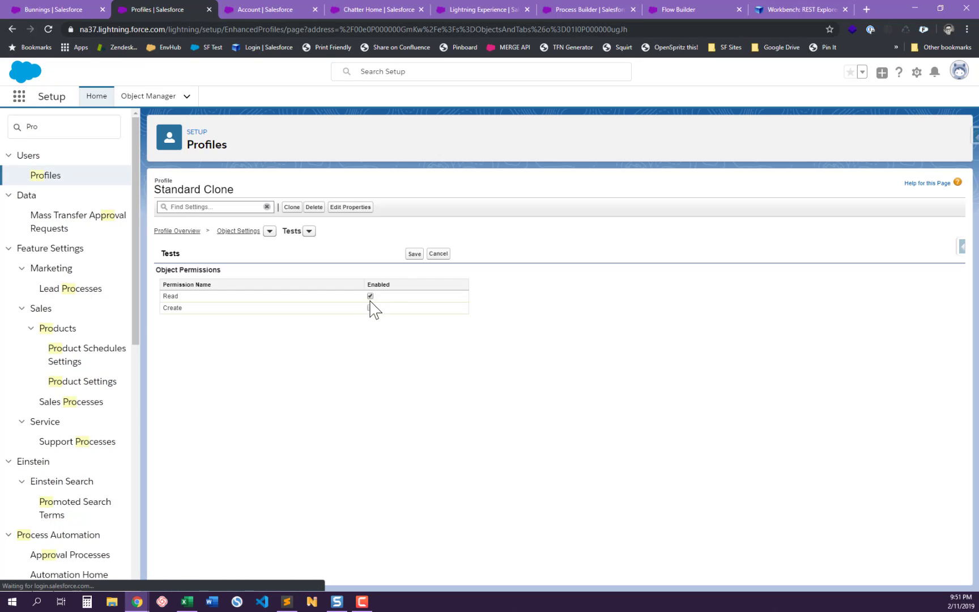
{"action": "left_click", "coordinate": [414, 254]}
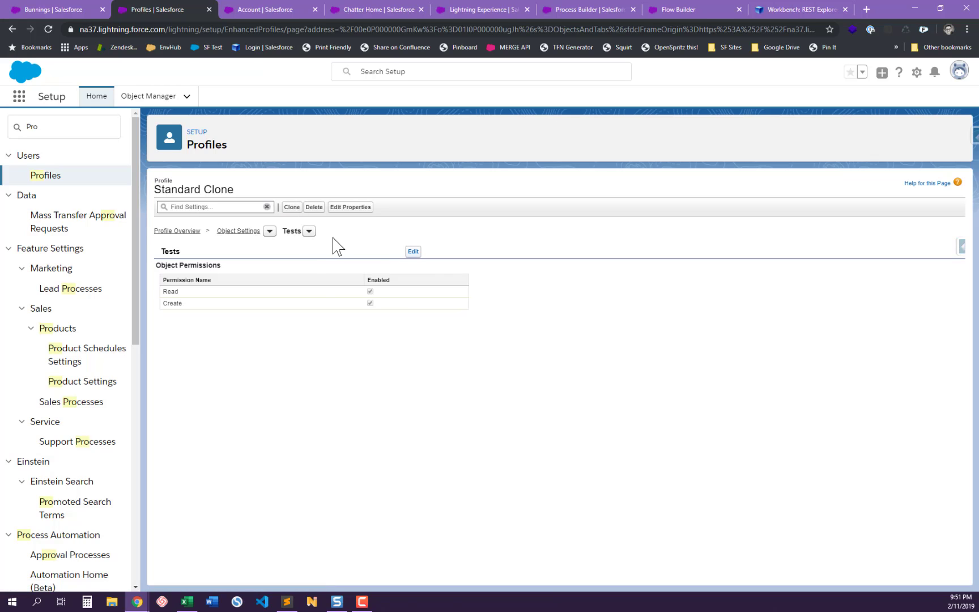
Step: Return to the Standard Clone profile's overview and open its System Permissions
{"action": "left_click", "coordinate": [309, 231]}
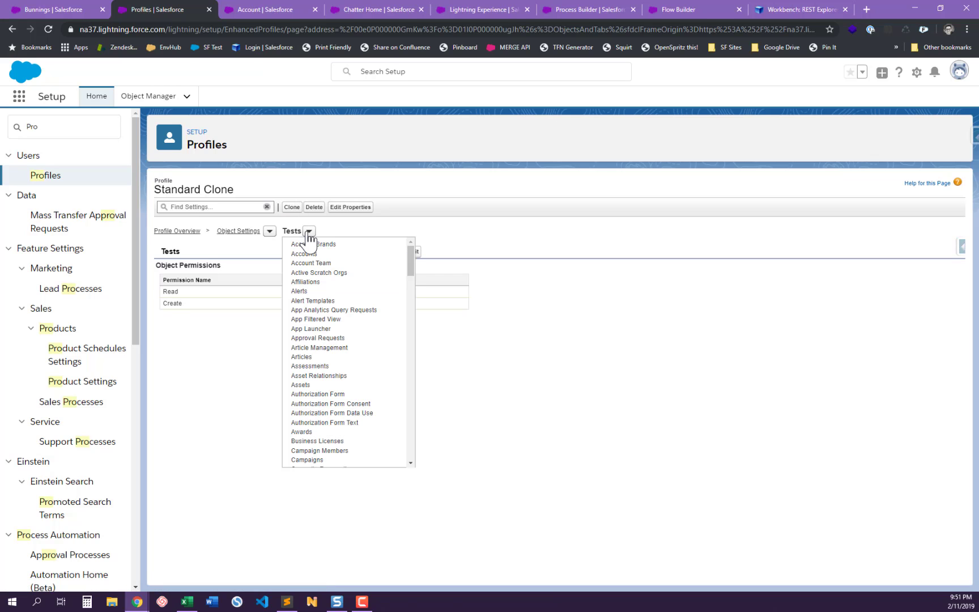
{"action": "left_click", "coordinate": [244, 231]}
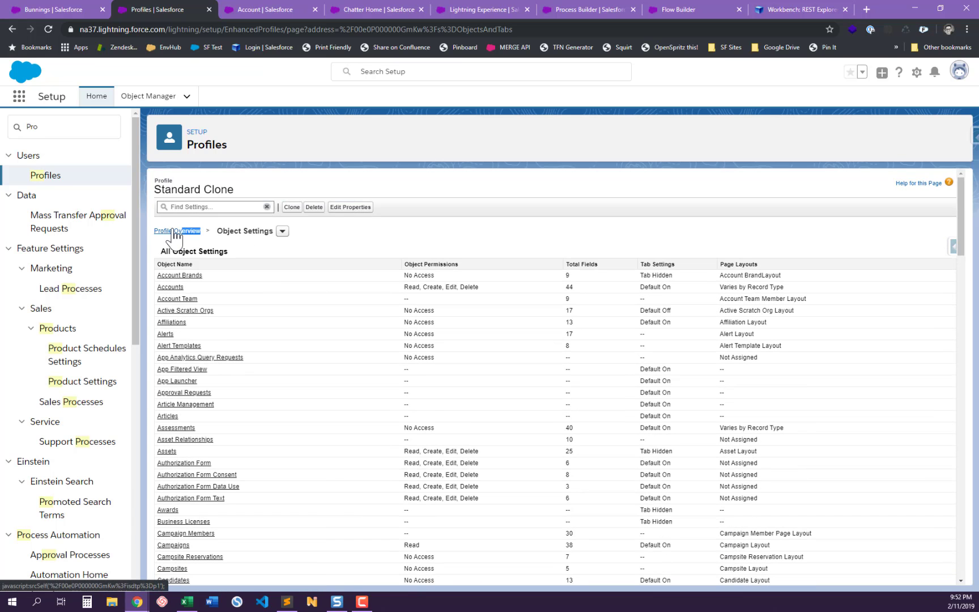
{"action": "left_click", "coordinate": [175, 231]}
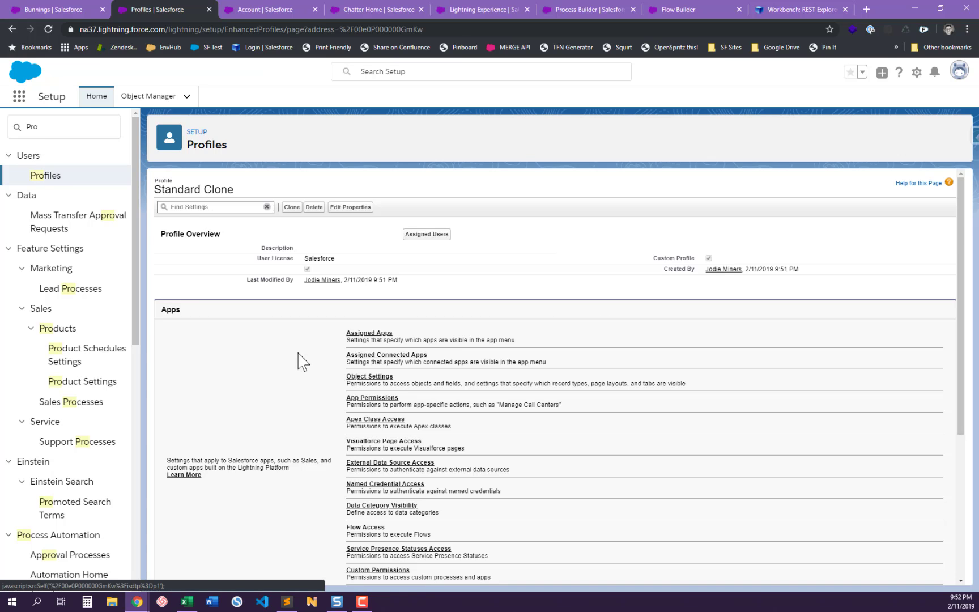
{"action": "scroll", "coordinate": [300, 361], "scroll_direction": "down", "scroll_amount": 5}
{"action": "left_click", "coordinate": [367, 428]}
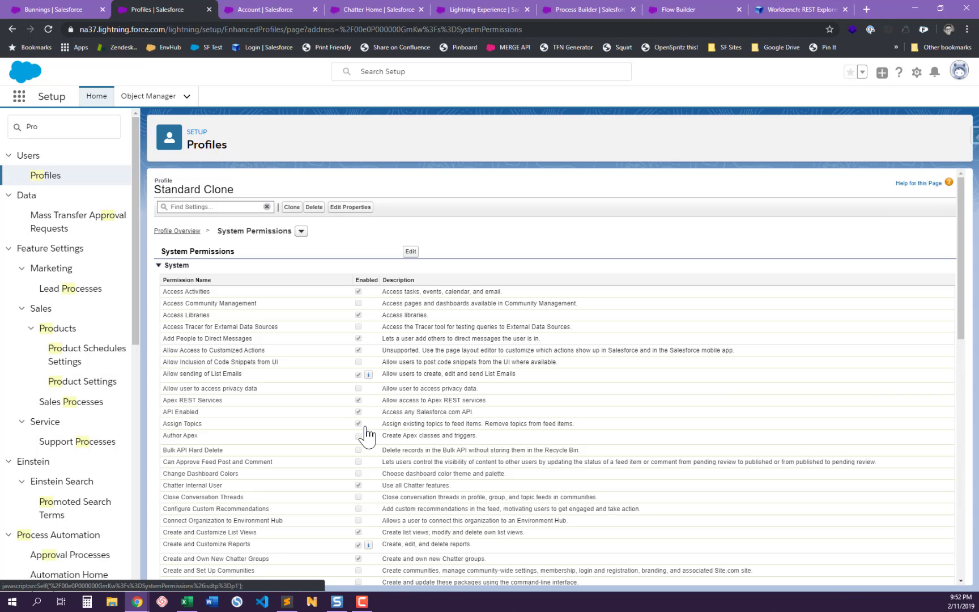
Step: Find "Flow" among the Standard Clone profile's editable system permissions, enable Run Flows and save
{"action": "left_click", "coordinate": [410, 252]}
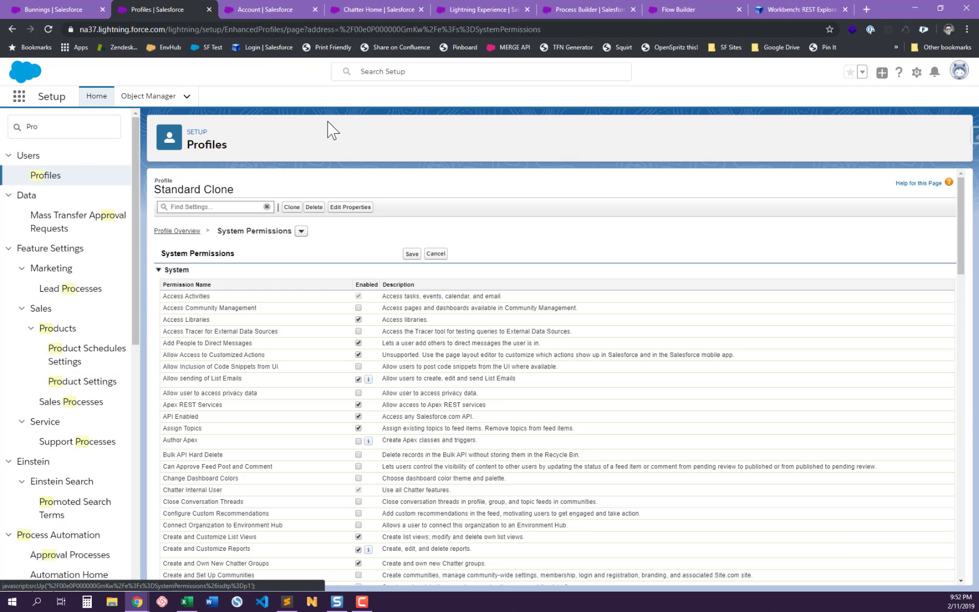
{"action": "key", "text": "ctrl+f"}
{"action": "type", "text": "Flow"}
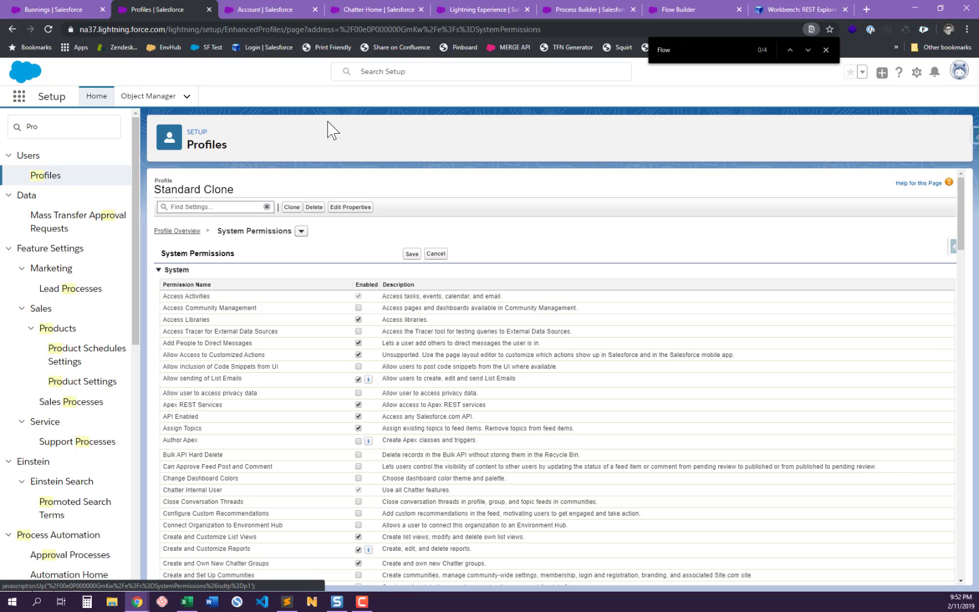
{"action": "key", "text": "Return"}
{"action": "key", "text": "Return"}
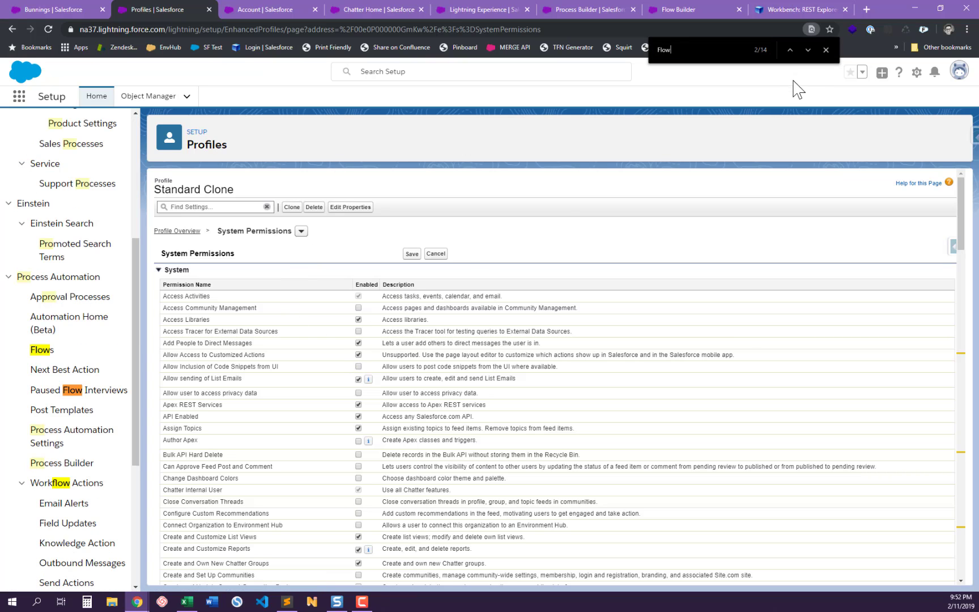
{"action": "left_click", "coordinate": [808, 50]}
{"action": "left_click", "coordinate": [808, 50]}
{"action": "left_click", "coordinate": [809, 50]}
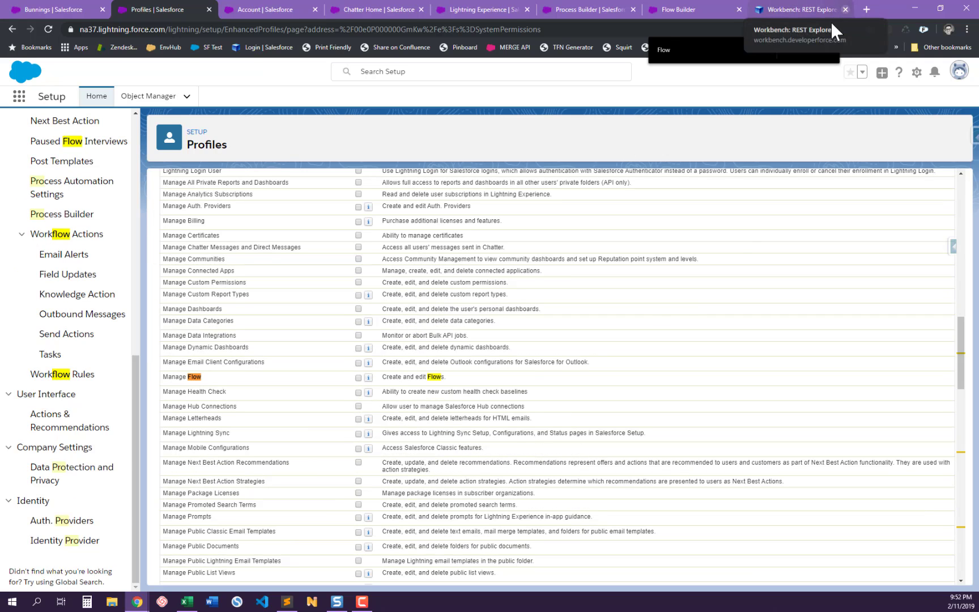
{"action": "left_click", "coordinate": [810, 51]}
{"action": "left_click", "coordinate": [810, 51]}
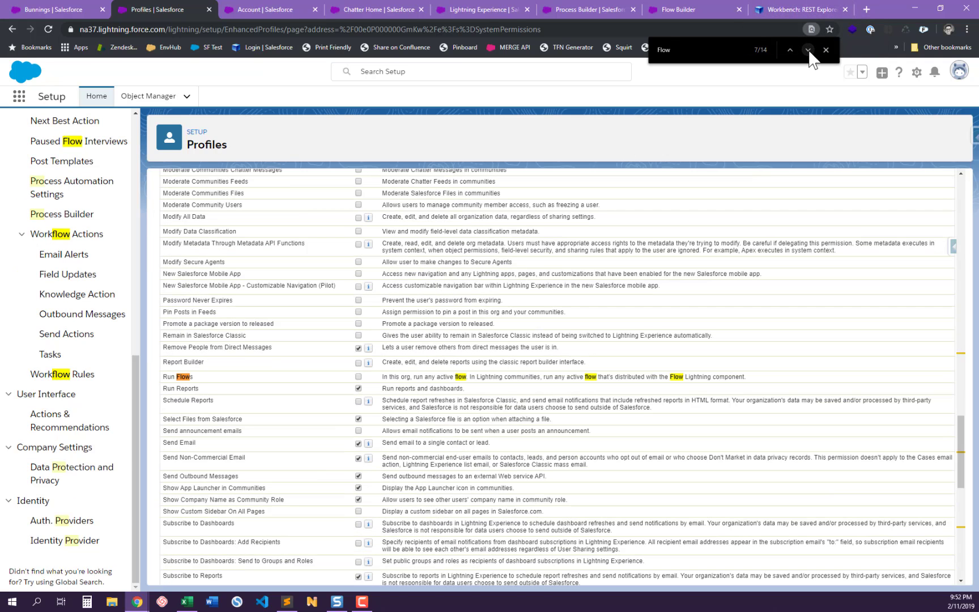
{"action": "left_click", "coordinate": [358, 376]}
{"action": "scroll", "coordinate": [498, 311], "scroll_direction": "up", "scroll_amount": 20}
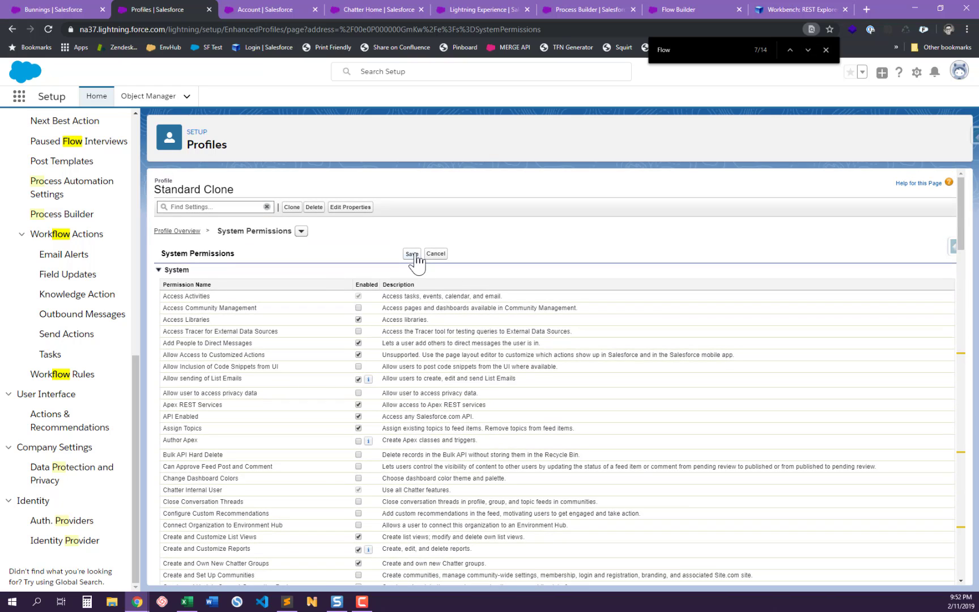
{"action": "left_click", "coordinate": [413, 254]}
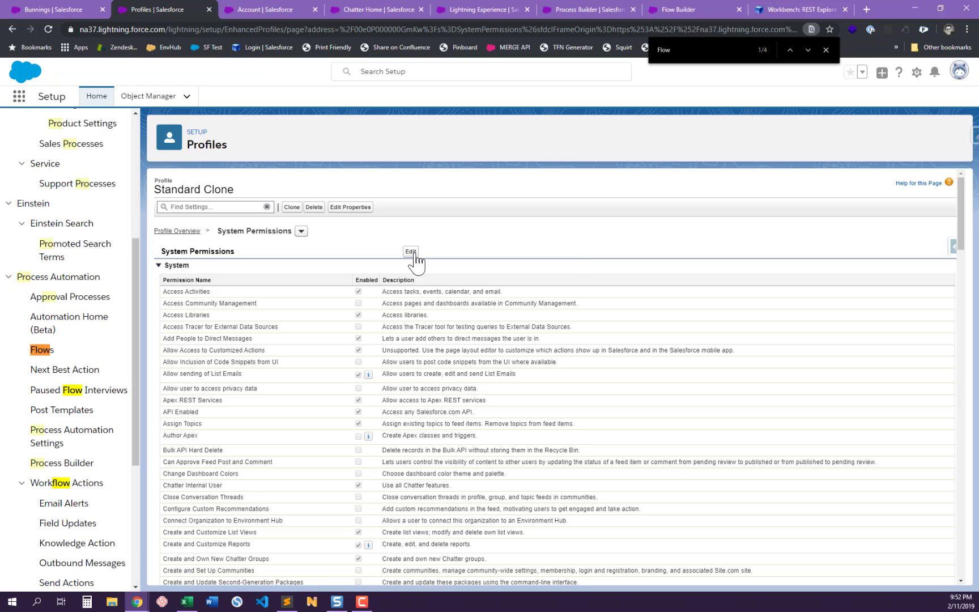
{"action": "scroll", "coordinate": [103, 170], "scroll_direction": "up", "scroll_amount": 5}
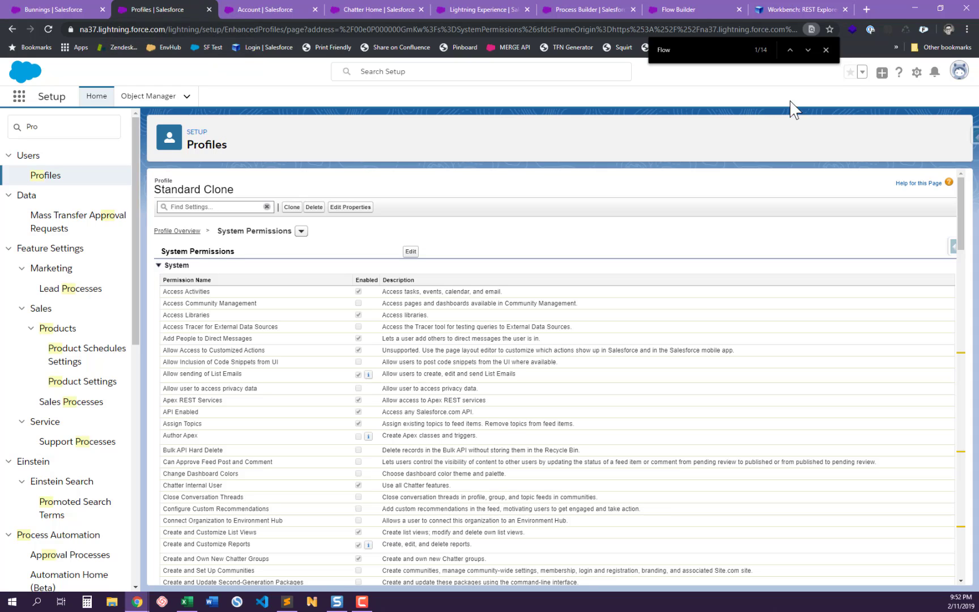
{"action": "left_click", "coordinate": [826, 50]}
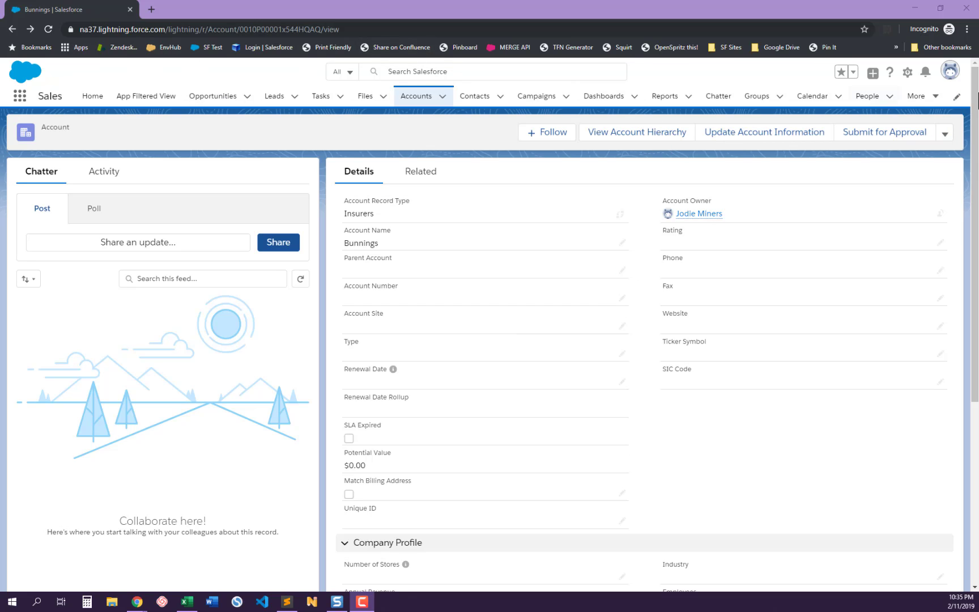
Step: Check which user is logged in to the incognito session and look over the Bunnings account's details
{"action": "left_click", "coordinate": [949, 70]}
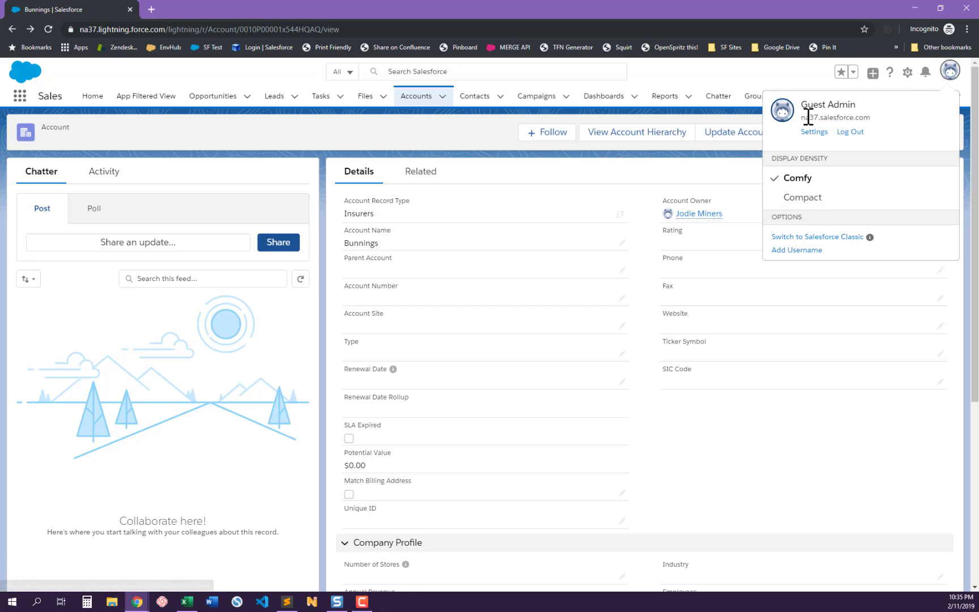
{"action": "left_click", "coordinate": [218, 68]}
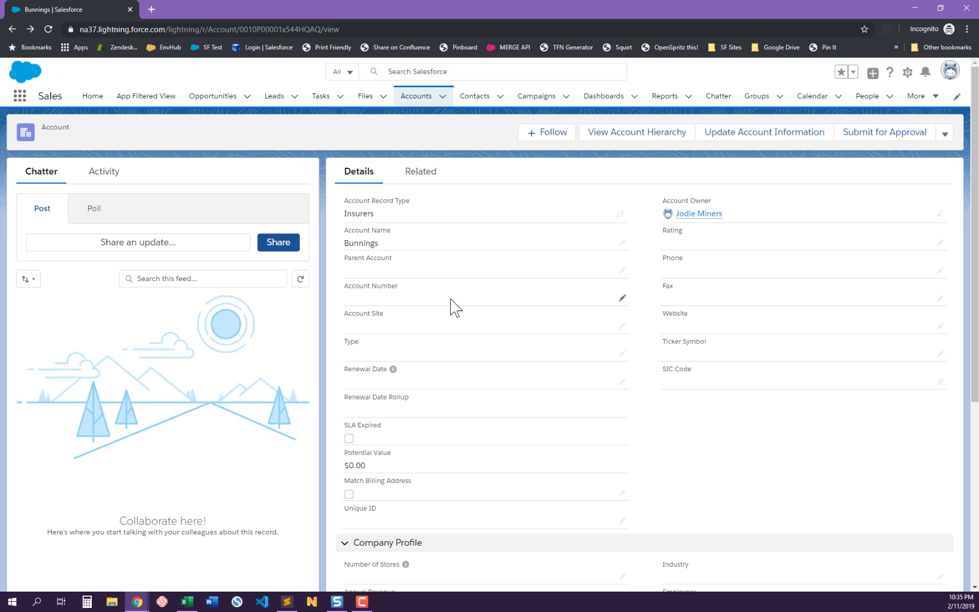
{"action": "scroll", "coordinate": [456, 307], "scroll_direction": "down", "scroll_amount": 5}
{"action": "scroll", "coordinate": [456, 307], "scroll_direction": "up", "scroll_amount": 5}
Step: Try to run Test PE Flow Chatter and Test PE Flow Notification on the Bunnings account, returning to the record after each
{"action": "left_click", "coordinate": [942, 136]}
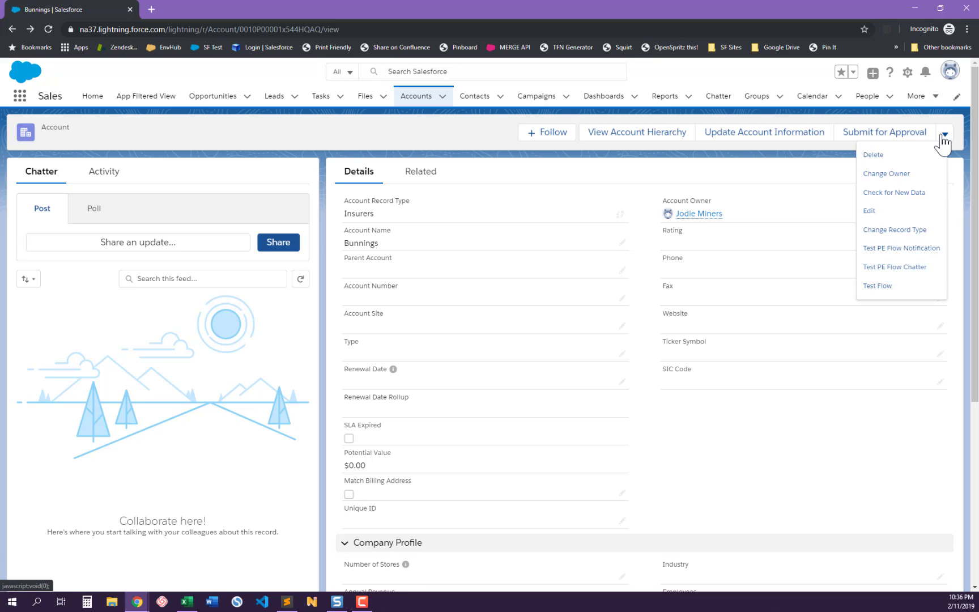
{"action": "left_click", "coordinate": [888, 267]}
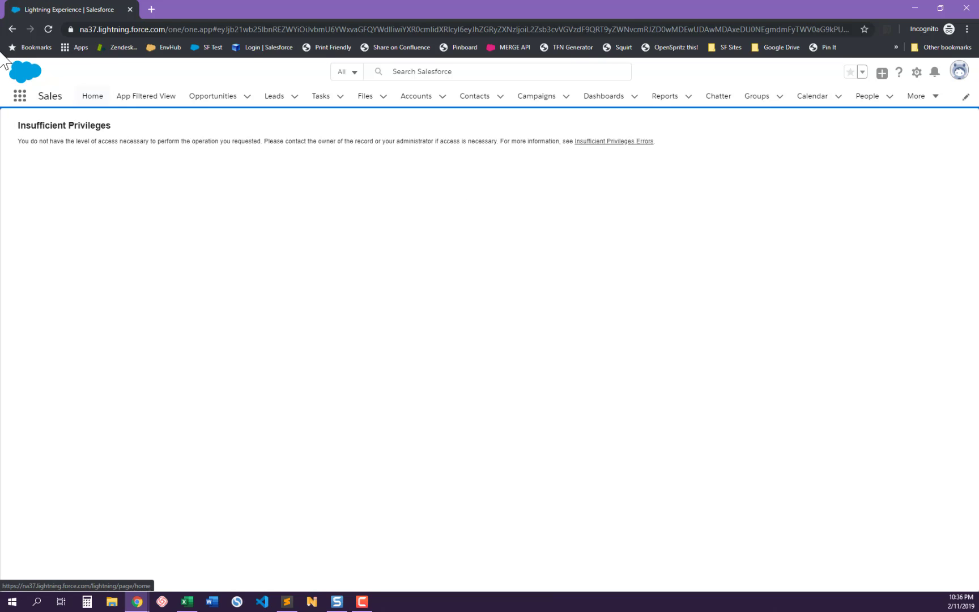
{"action": "left_click", "coordinate": [12, 29]}
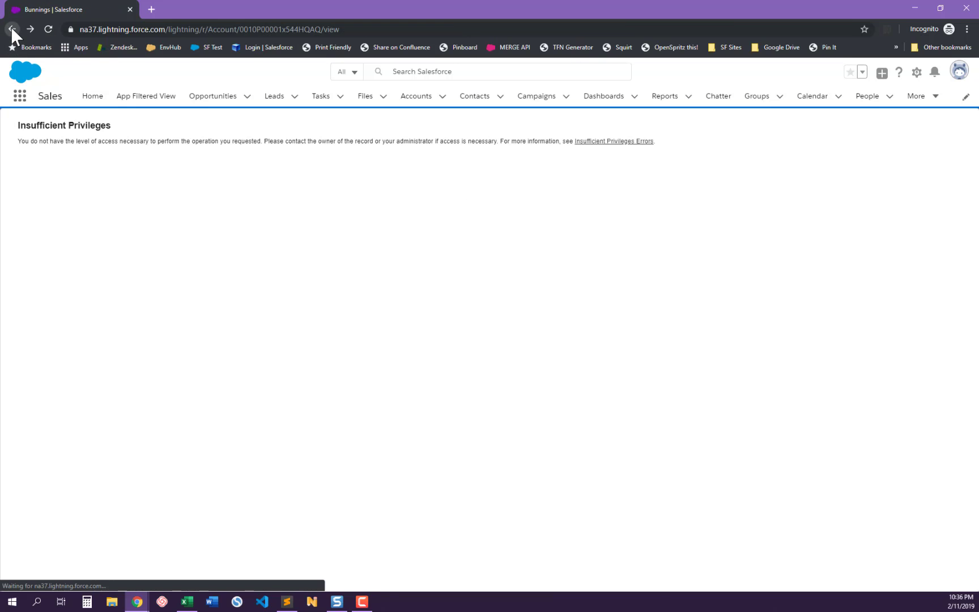
{"action": "left_click", "coordinate": [944, 133]}
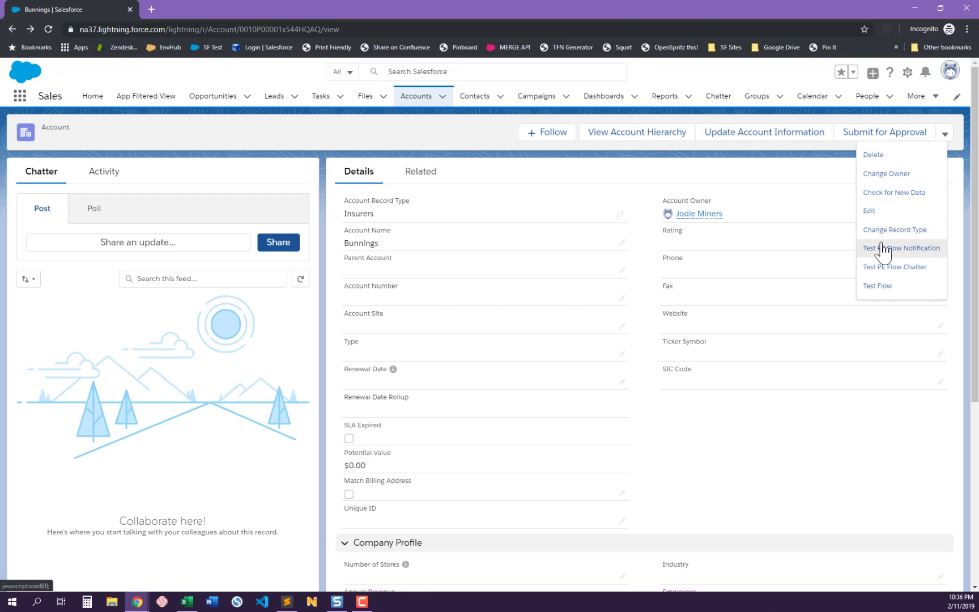
{"action": "left_click", "coordinate": [883, 248]}
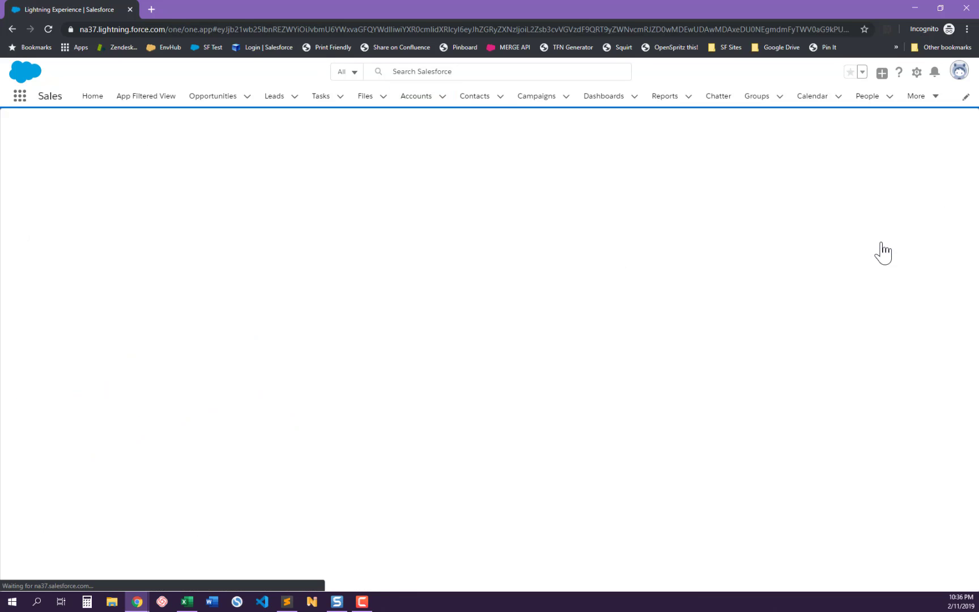
{"action": "left_click", "coordinate": [11, 29]}
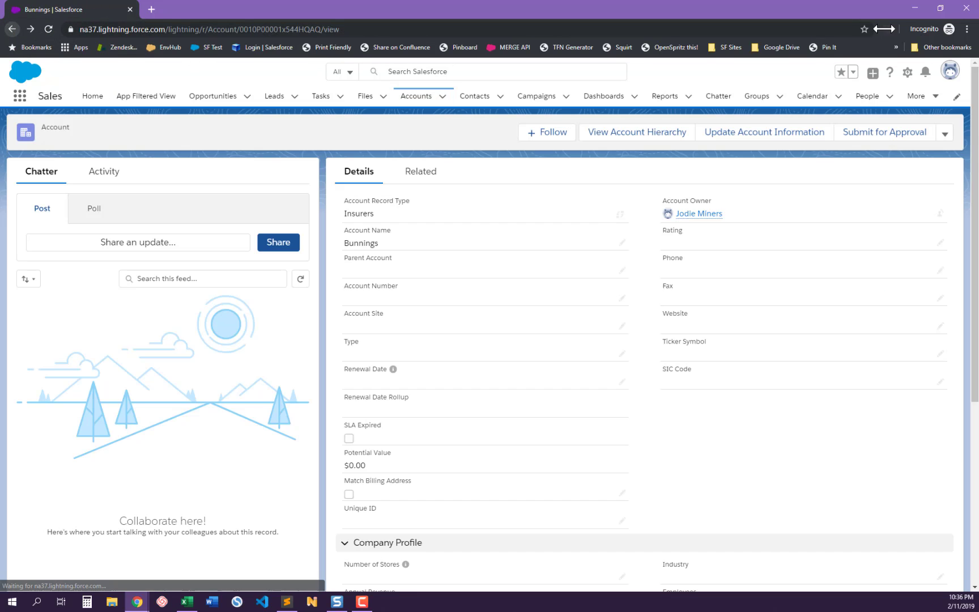
Step: Switch back to the administrator's browser window, open the Test PE flow and view the settings of its Wait pause element
{"action": "left_click", "coordinate": [910, 11]}
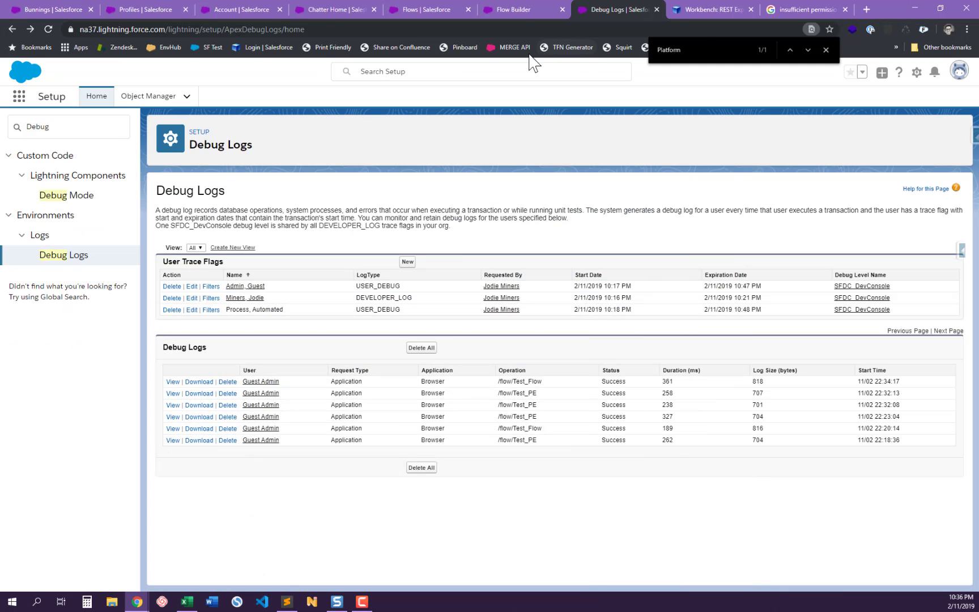
{"action": "left_click", "coordinate": [410, 8]}
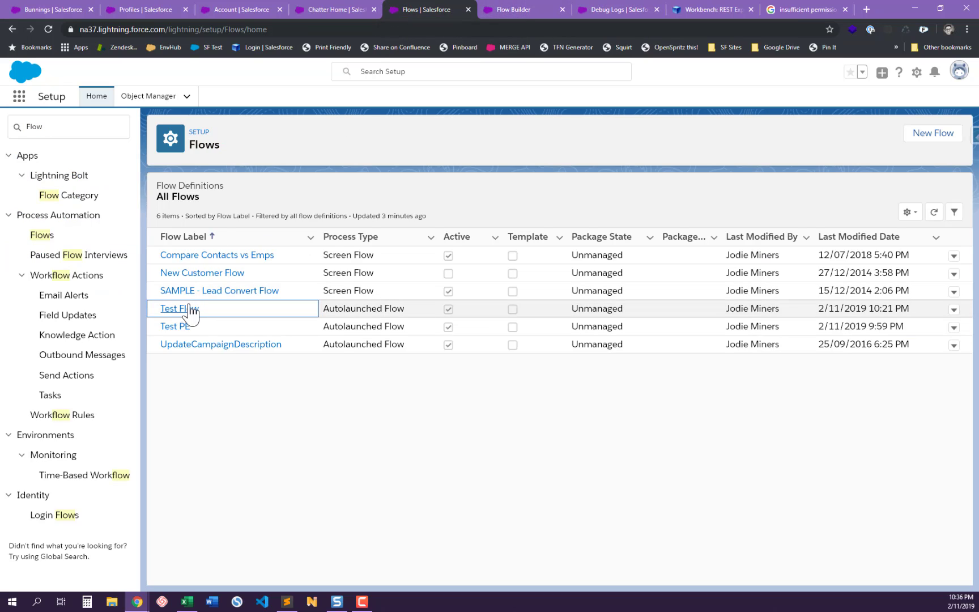
{"action": "left_click", "coordinate": [180, 328]}
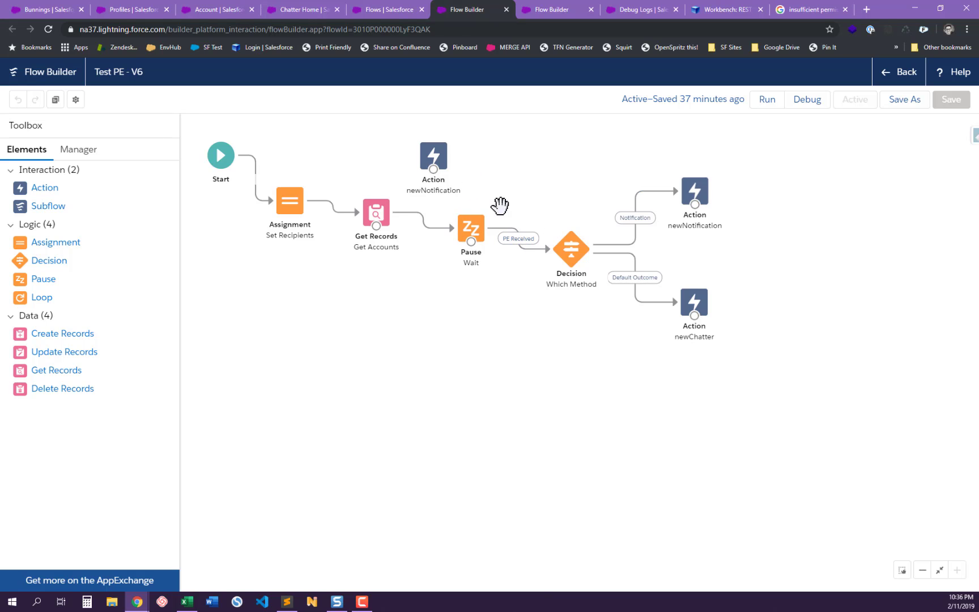
{"action": "left_click", "coordinate": [473, 227]}
{"action": "double_click", "coordinate": [474, 227]}
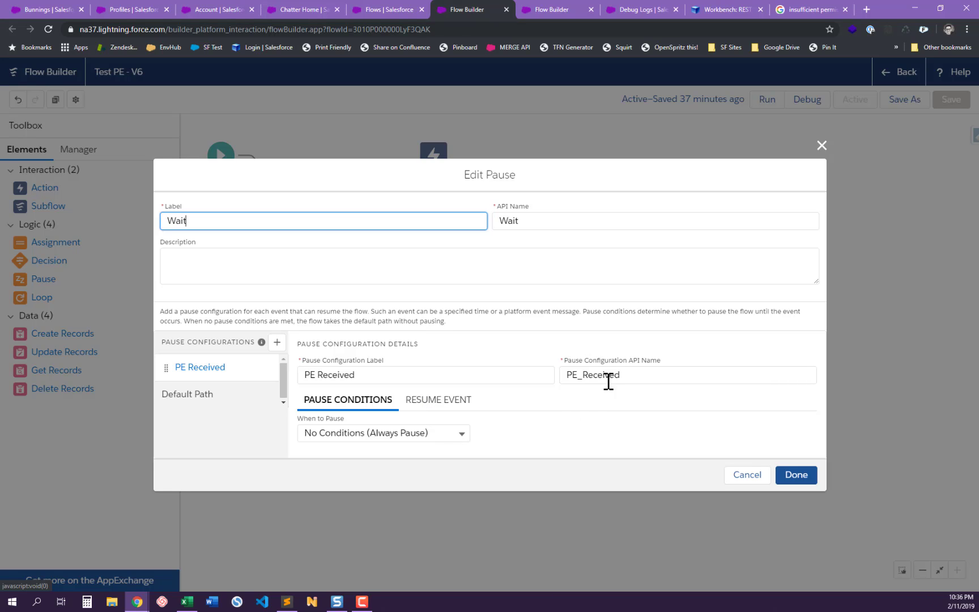
Step: Close the Wait pause settings unchanged, open Test Flow from the flows list and view its Which Method decision's outcome condition
{"action": "left_click", "coordinate": [744, 471]}
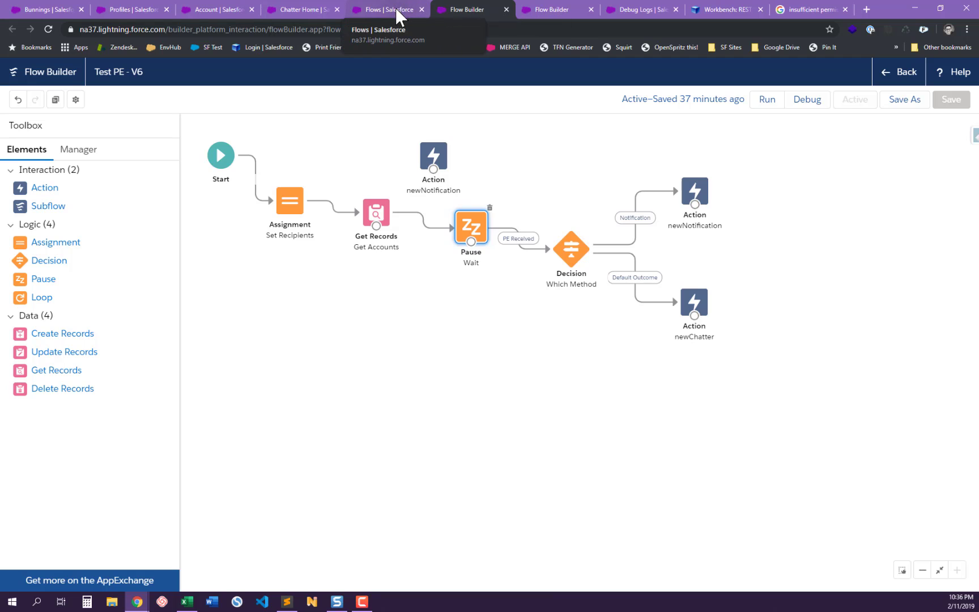
{"action": "left_click", "coordinate": [368, 10]}
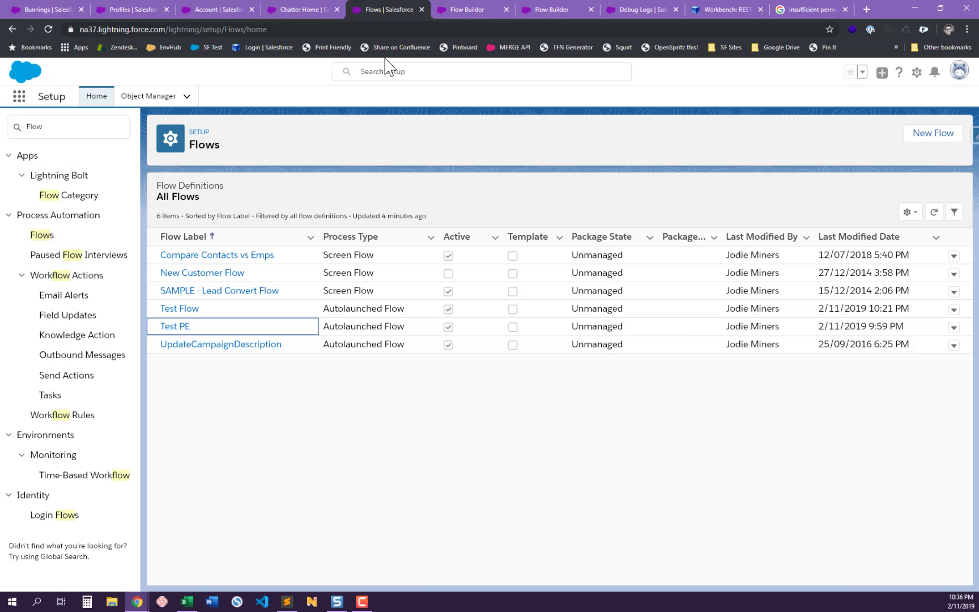
{"action": "left_click", "coordinate": [172, 309]}
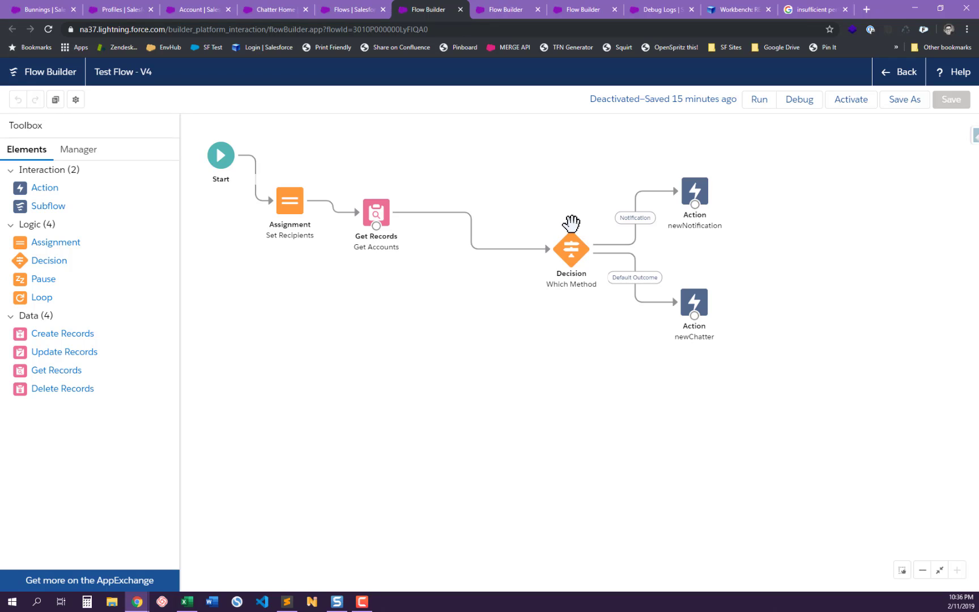
{"action": "left_click", "coordinate": [565, 252]}
{"action": "double_click", "coordinate": [565, 252]}
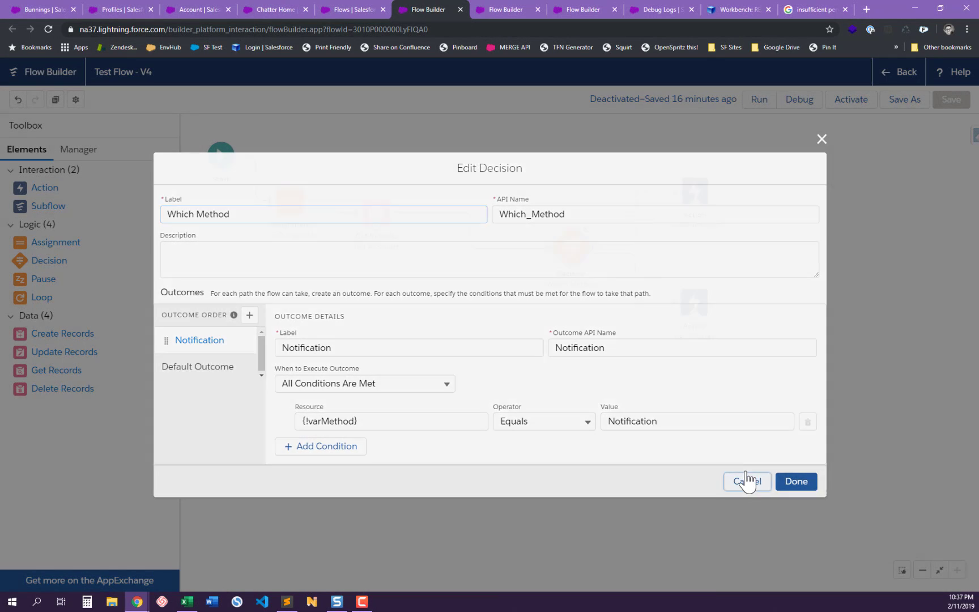
{"action": "left_click", "coordinate": [746, 481]}
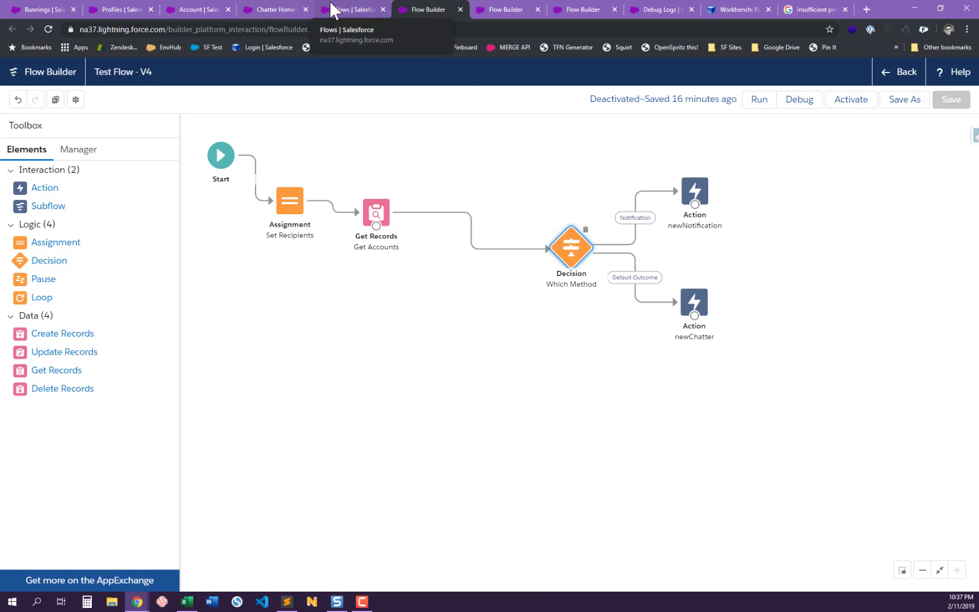
Step: View the definition of the Test Flow custom button among the Account object's buttons, links and actions
{"action": "left_click", "coordinate": [212, 9]}
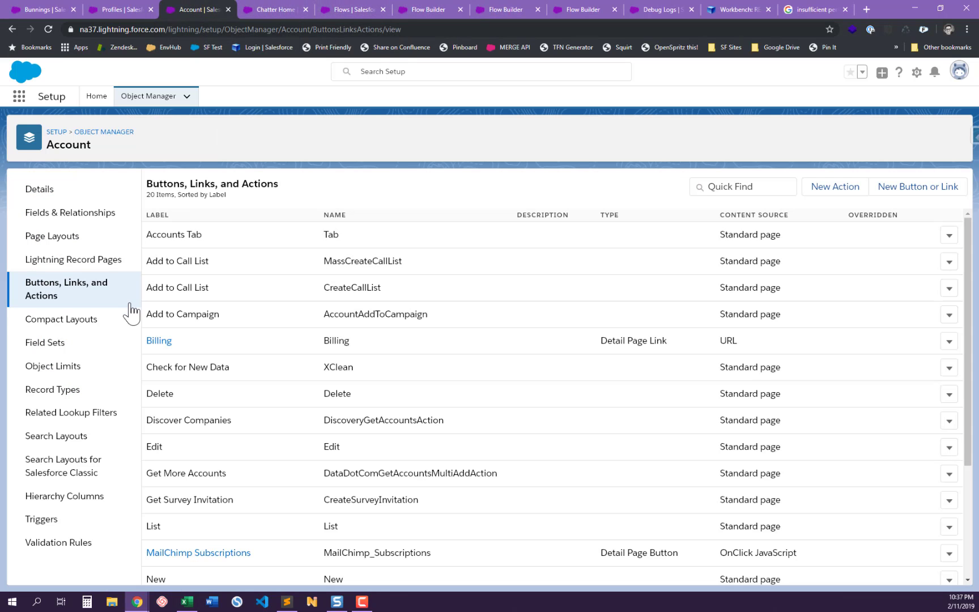
{"action": "scroll", "coordinate": [170, 453], "scroll_direction": "down", "scroll_amount": 3}
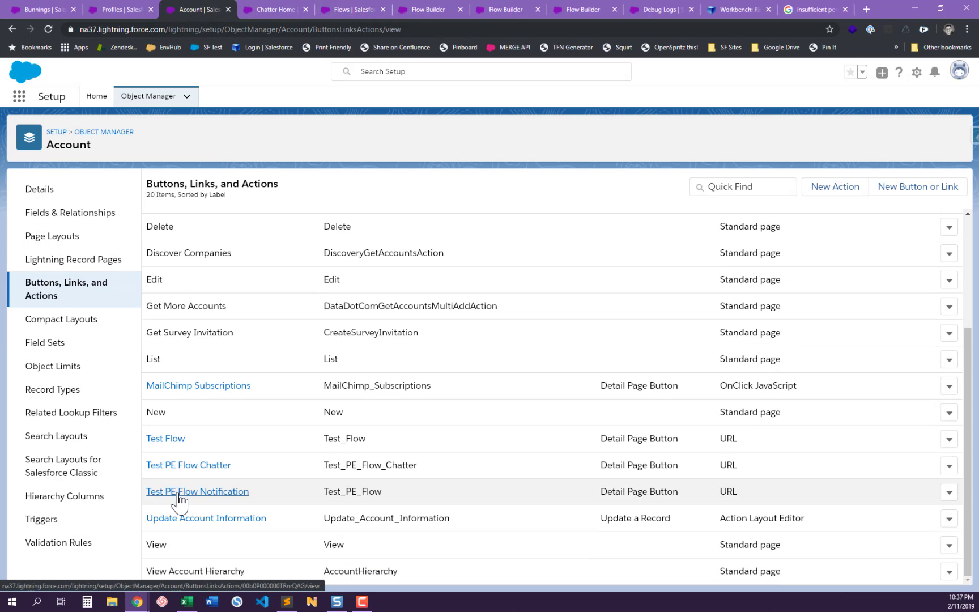
{"action": "left_click", "coordinate": [165, 438]}
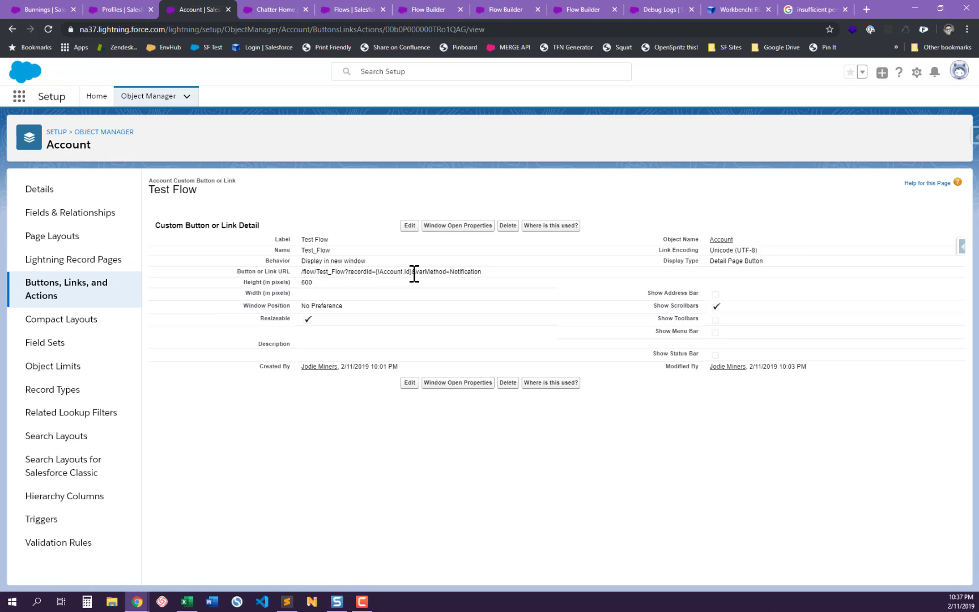
Step: Switch to the incognito session, run Test Flow on the Bunnings account and check the notifications
{"action": "left_click", "coordinate": [129, 9]}
{"action": "left_click", "coordinate": [20, 4]}
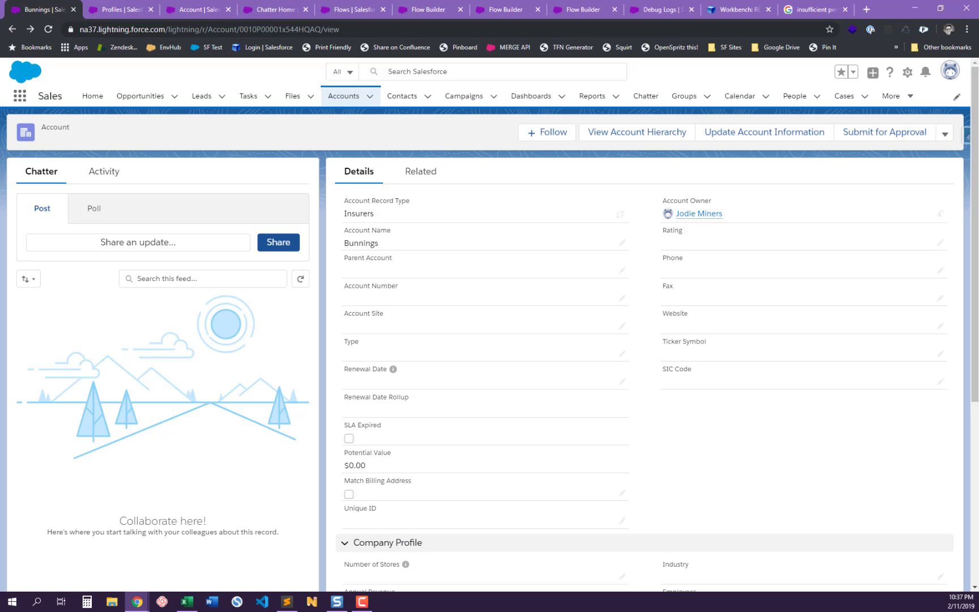
{"action": "key", "text": "alt+Tab"}
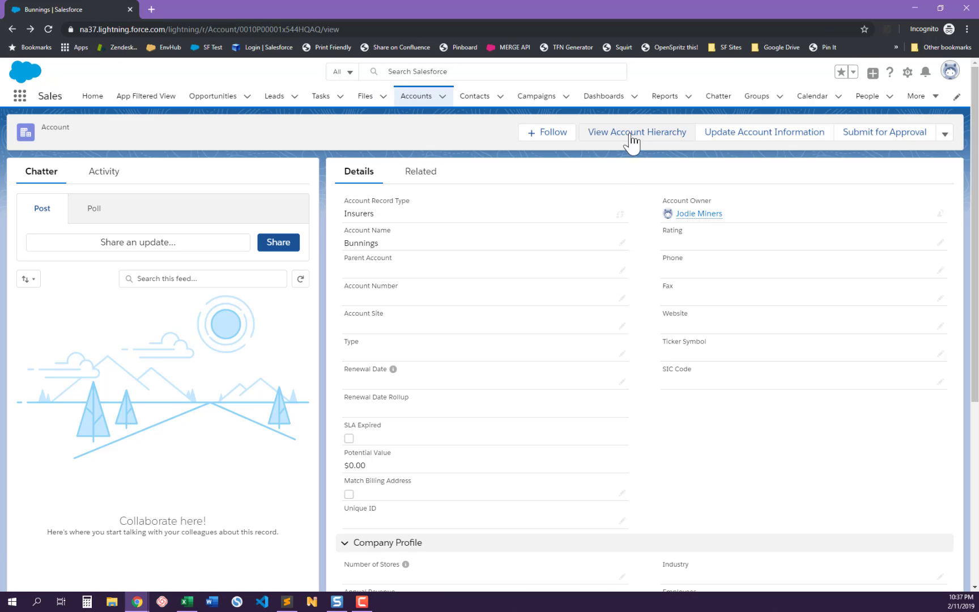
{"action": "left_click", "coordinate": [946, 135]}
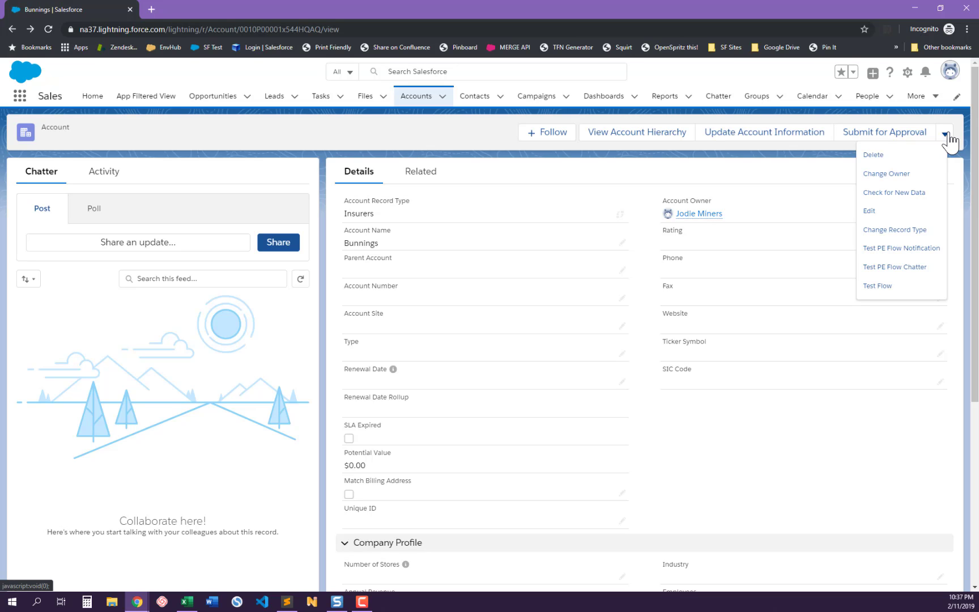
{"action": "left_click", "coordinate": [878, 286]}
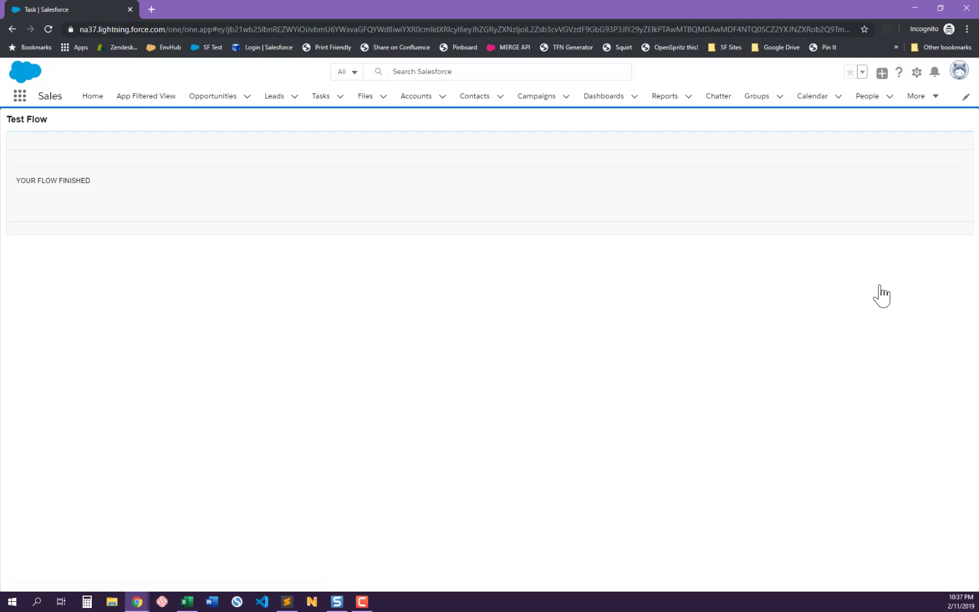
{"action": "left_click", "coordinate": [417, 97]}
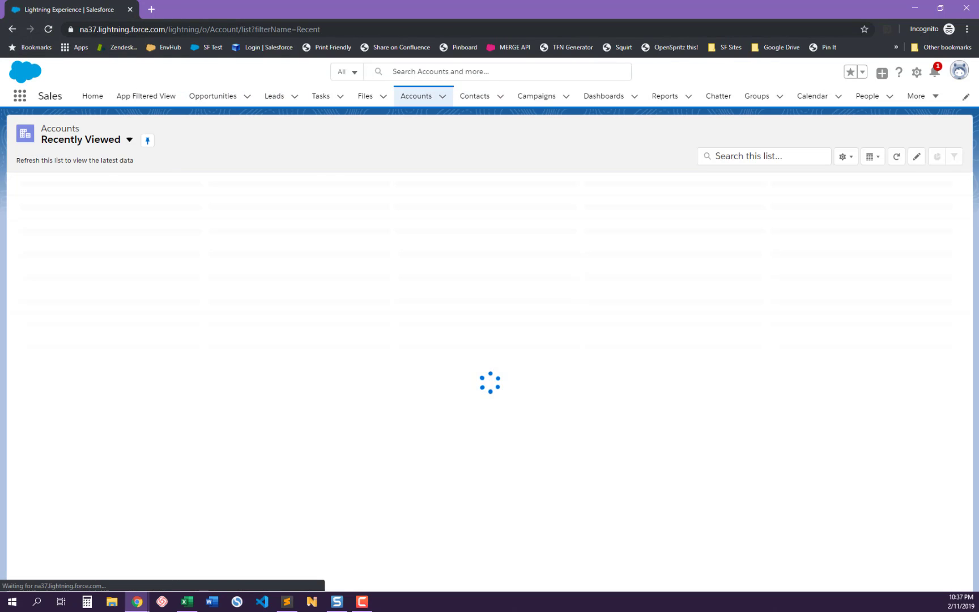
{"action": "left_click", "coordinate": [936, 72]}
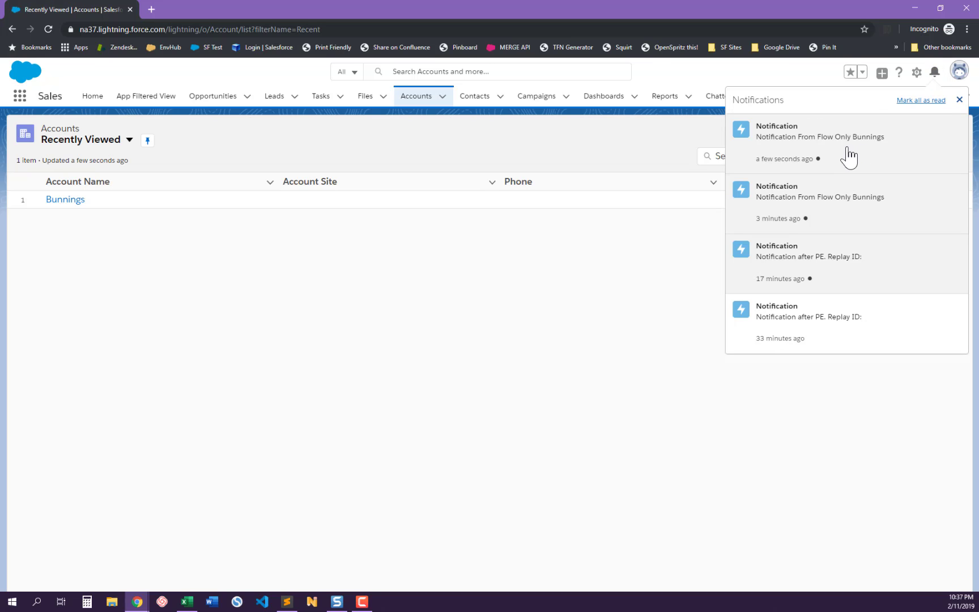
Step: Switch back to the administrator's browser window, reload the debug logs and examine the newest /flow/Test_Flow log
{"action": "left_click", "coordinate": [915, 10]}
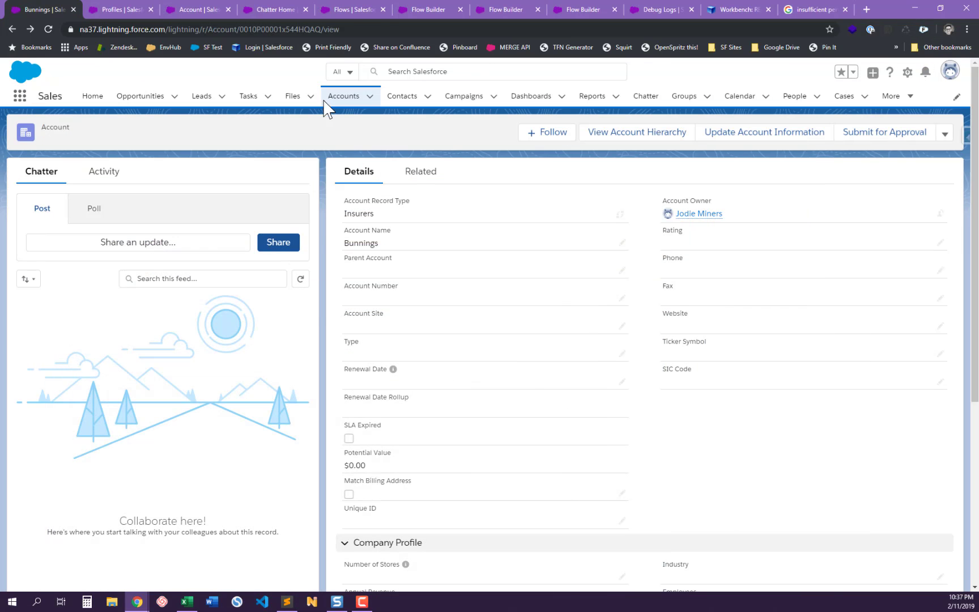
{"action": "left_click", "coordinate": [570, 8]}
{"action": "left_click", "coordinate": [650, 8]}
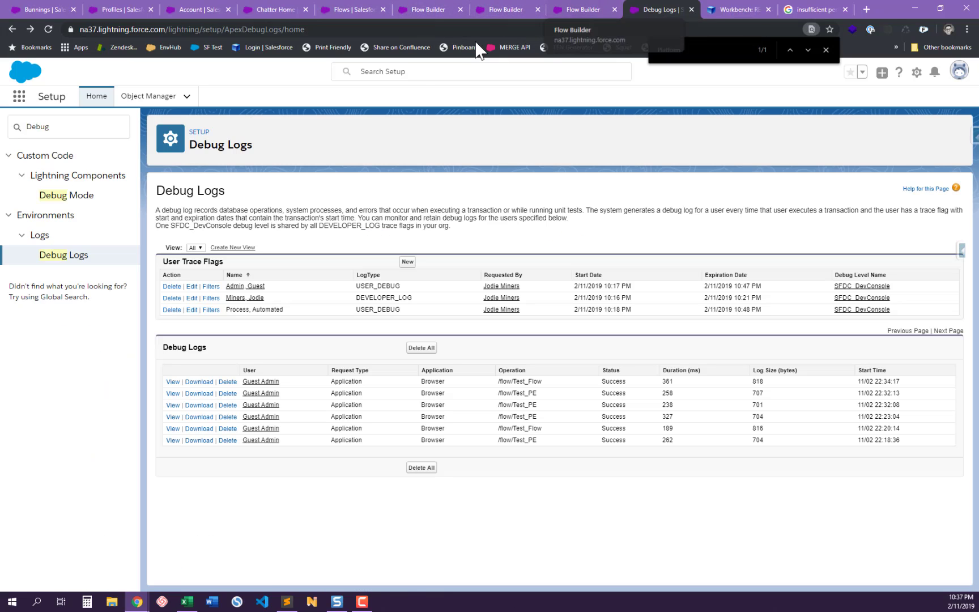
{"action": "left_click", "coordinate": [45, 28]}
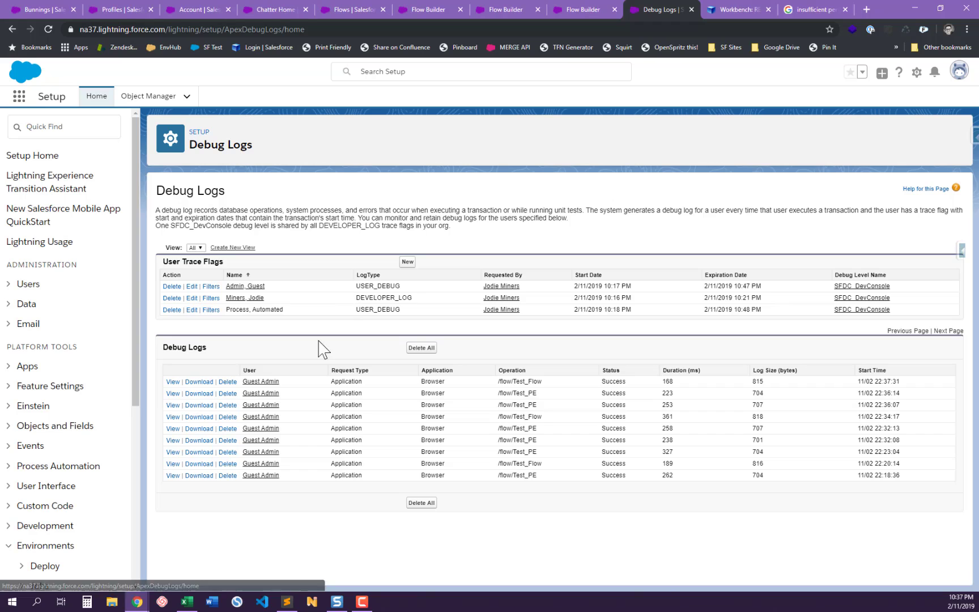
{"action": "left_click", "coordinate": [177, 383]}
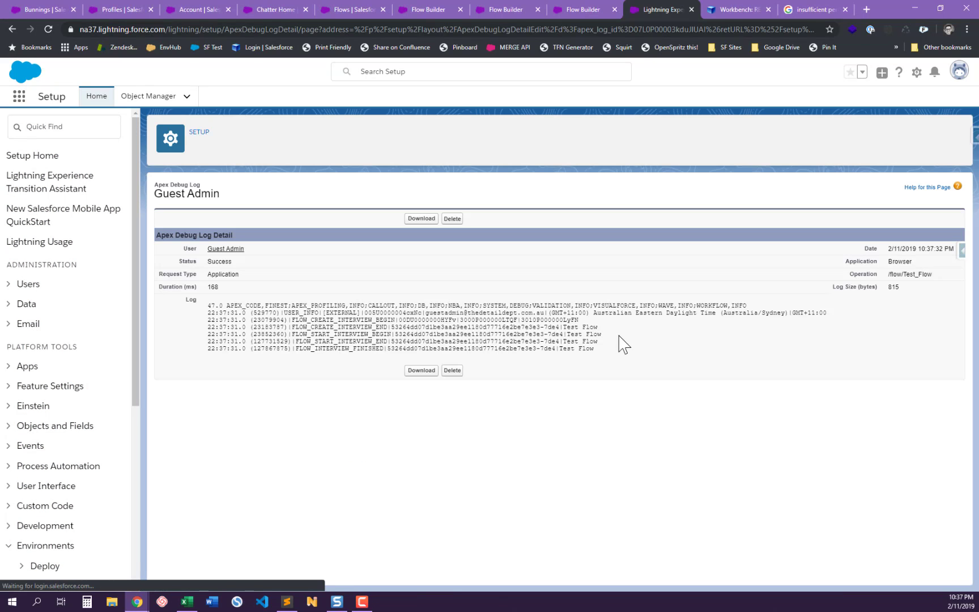
{"action": "left_click_drag", "start_coordinate": [599, 357], "coordinate": [219, 313]}
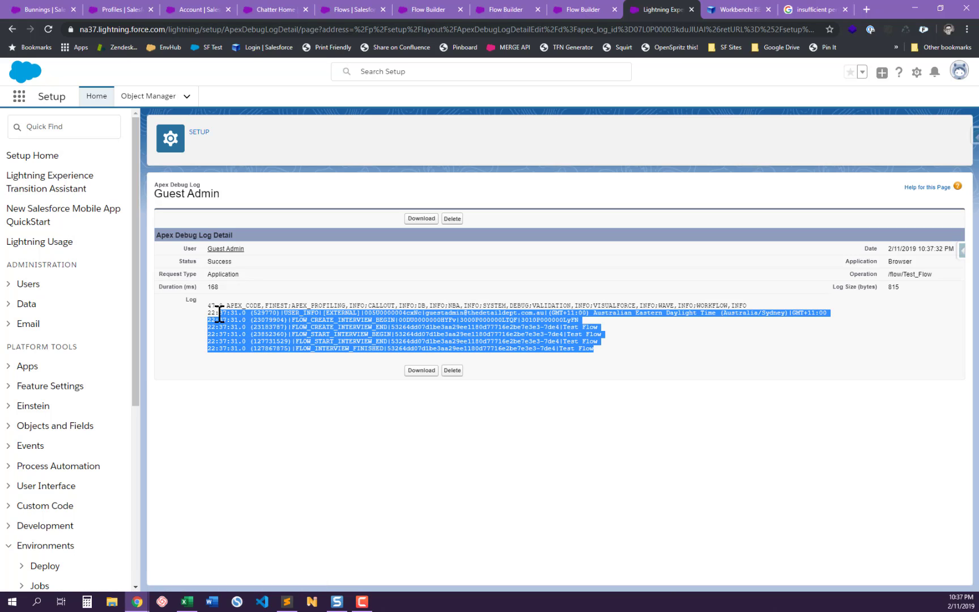
Step: Return to the debug logs list and examine the most recent /flow/Test_PE log's entries
{"action": "left_click", "coordinate": [12, 29]}
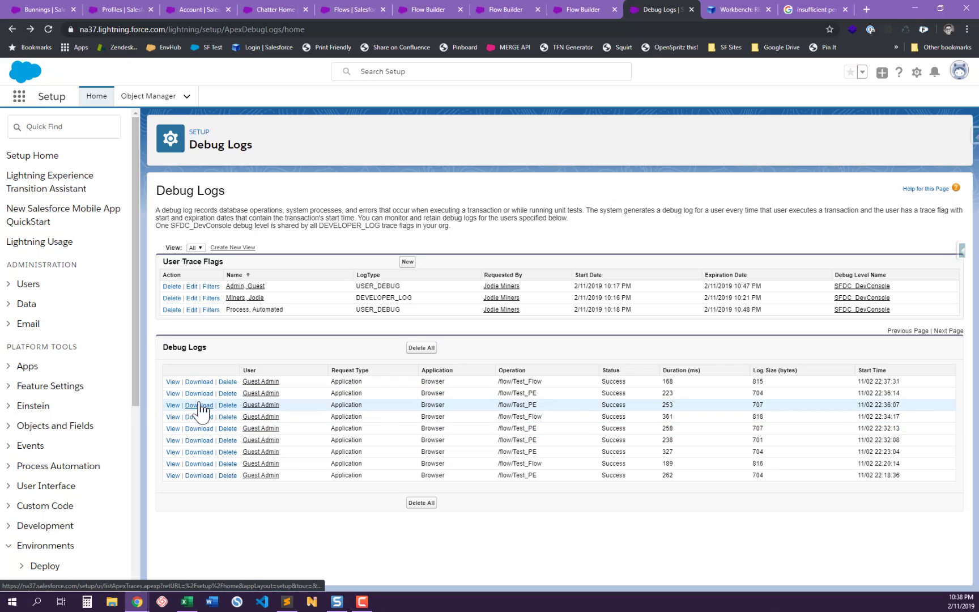
{"action": "left_click", "coordinate": [173, 393]}
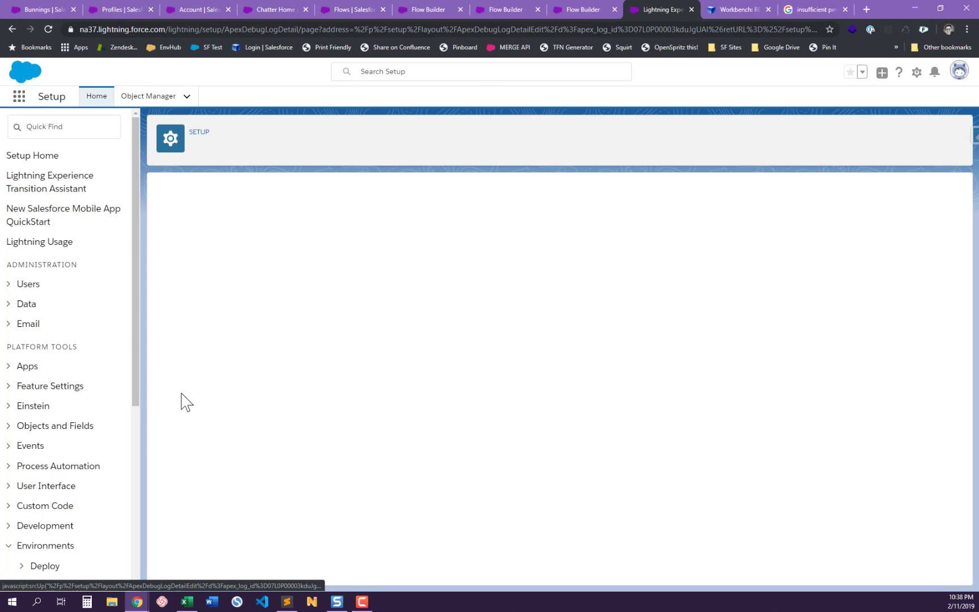
{"action": "left_click_drag", "start_coordinate": [588, 341], "coordinate": [177, 299]}
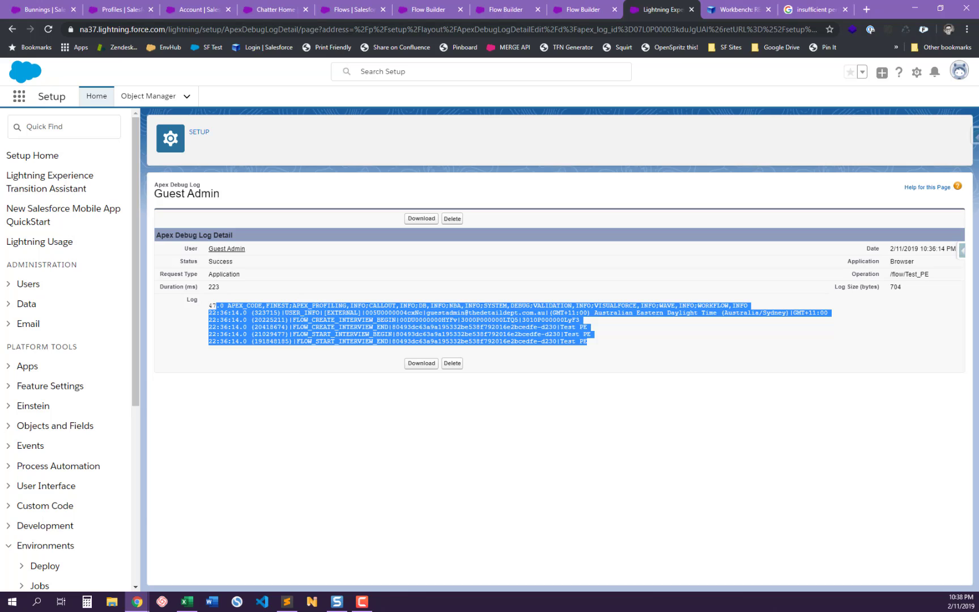
Step: Switch to the Test Time flow and view the resume event settings of its WaitTime pause element
{"action": "key", "text": "ctrl+3"}
{"action": "left_click", "coordinate": [349, 11]}
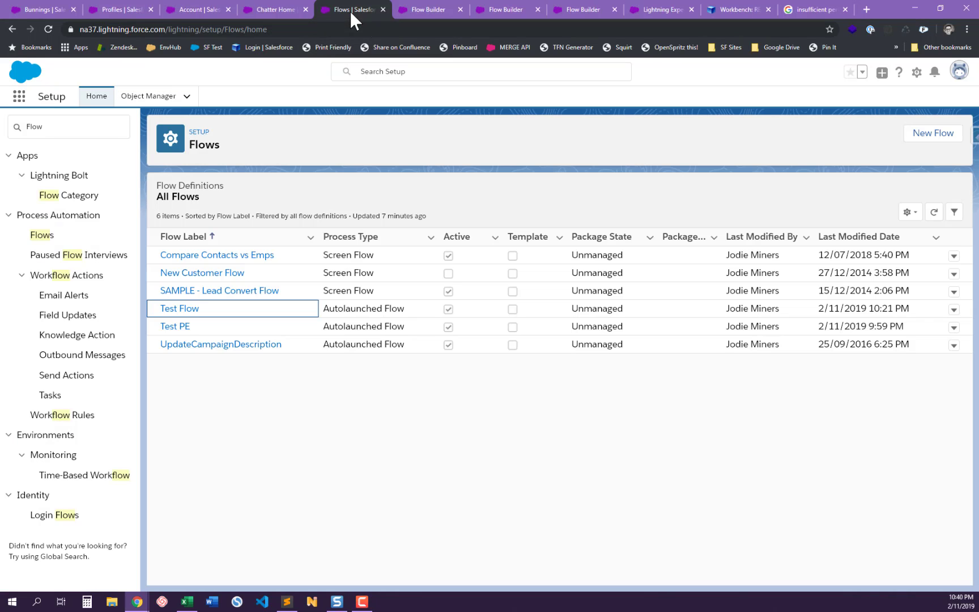
{"action": "left_click", "coordinate": [413, 8]}
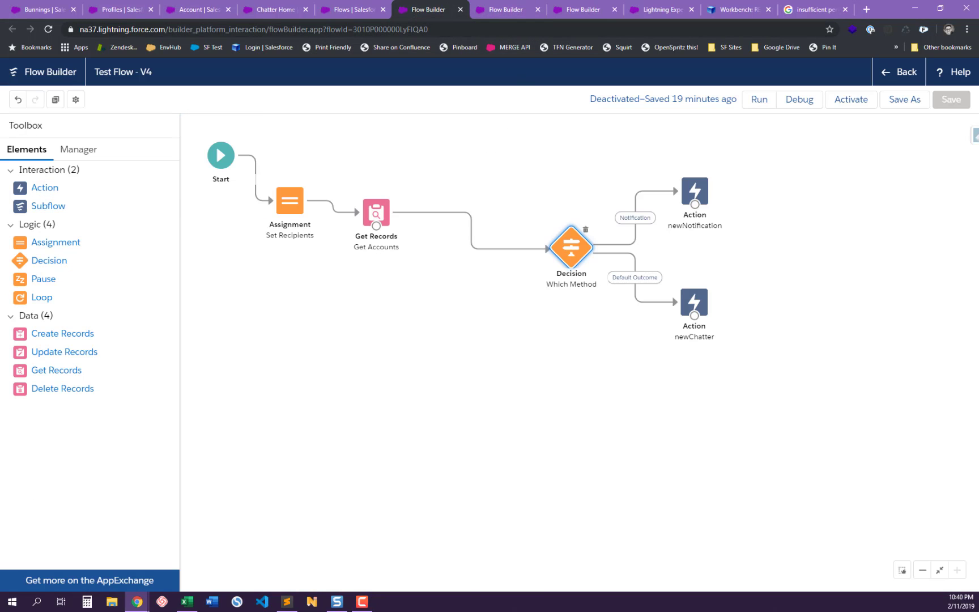
{"action": "left_click", "coordinate": [506, 11]}
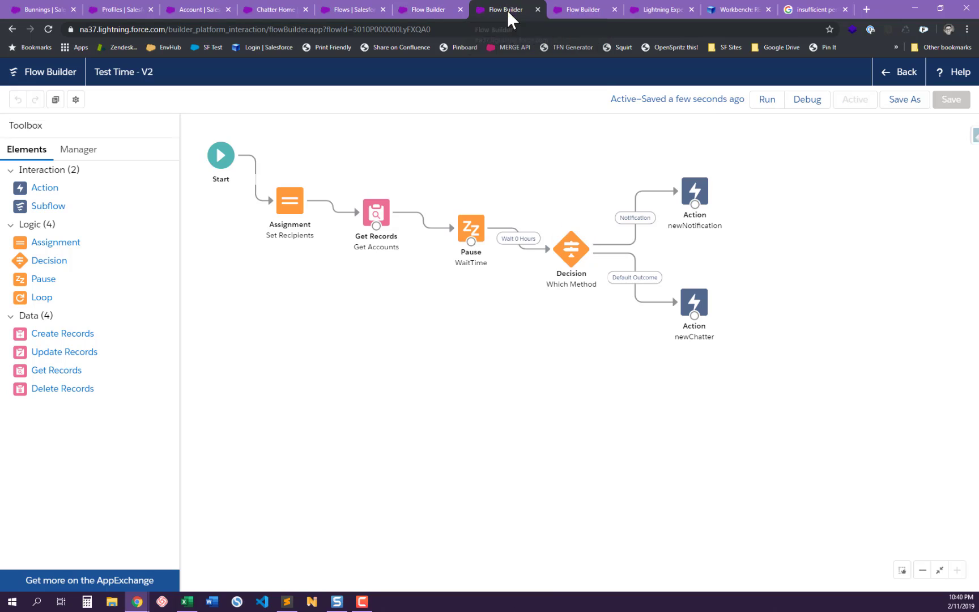
{"action": "double_click", "coordinate": [472, 230]}
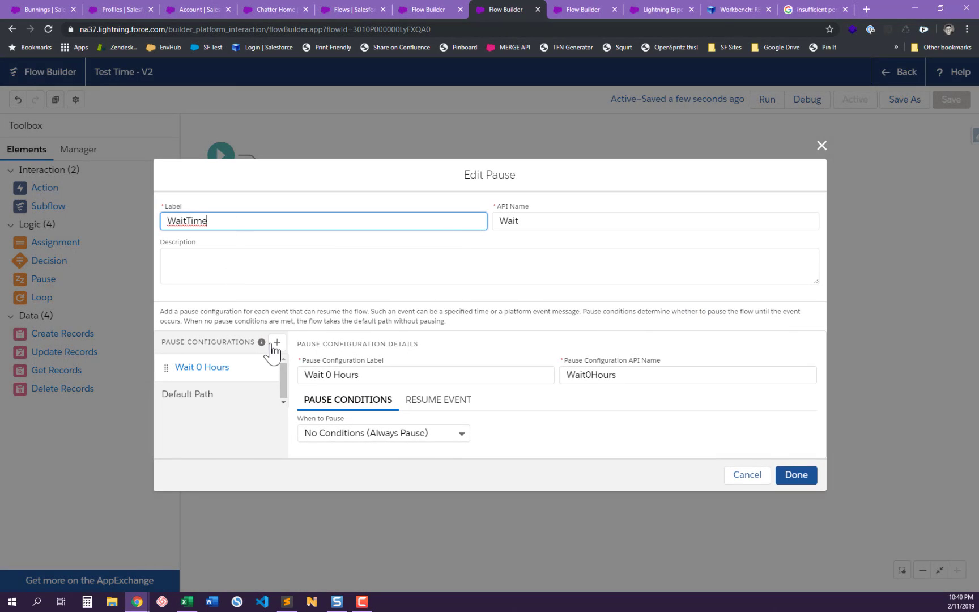
{"action": "left_click", "coordinate": [429, 409]}
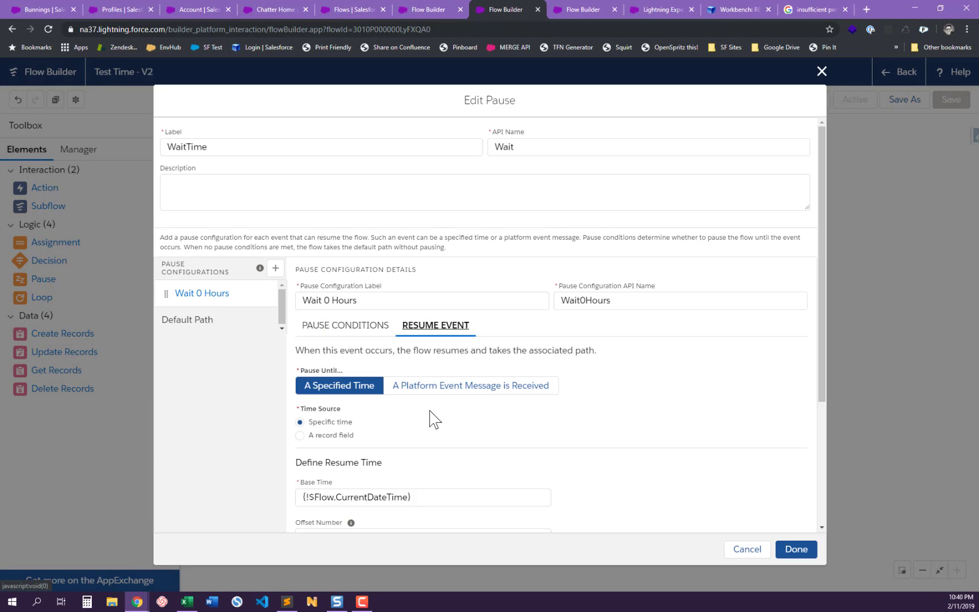
{"action": "scroll", "coordinate": [433, 418], "scroll_direction": "down", "scroll_amount": 3}
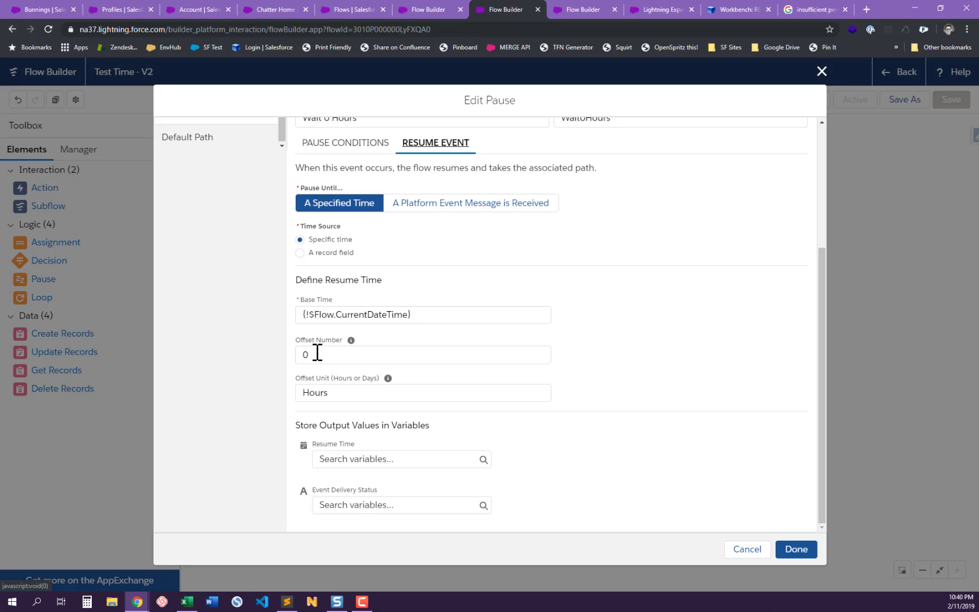
{"action": "left_click", "coordinate": [804, 552]}
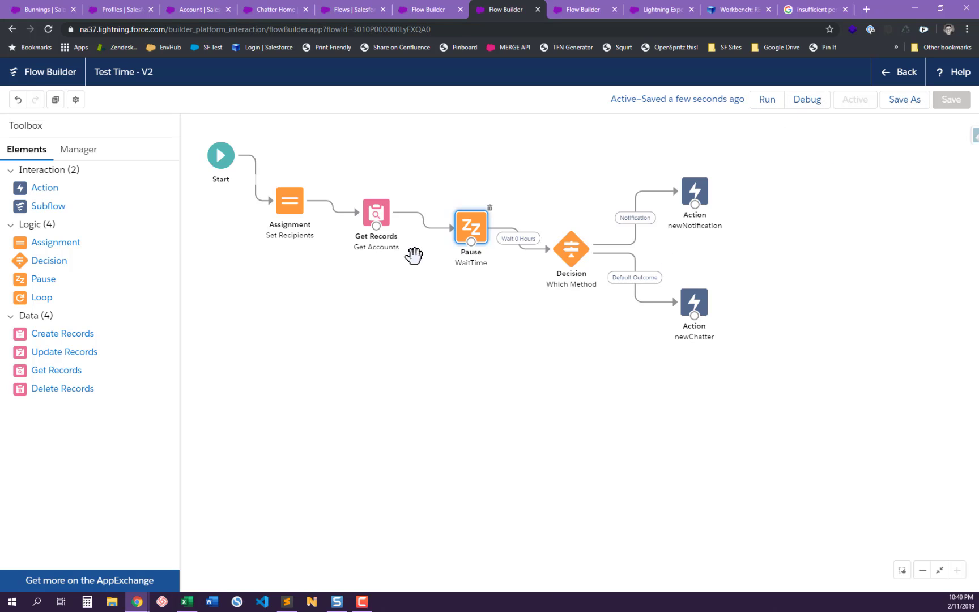
Step: Switch to the incognito session, open the Bunnings account and check its additional record actions, reloading the page once
{"action": "left_click", "coordinate": [184, 10]}
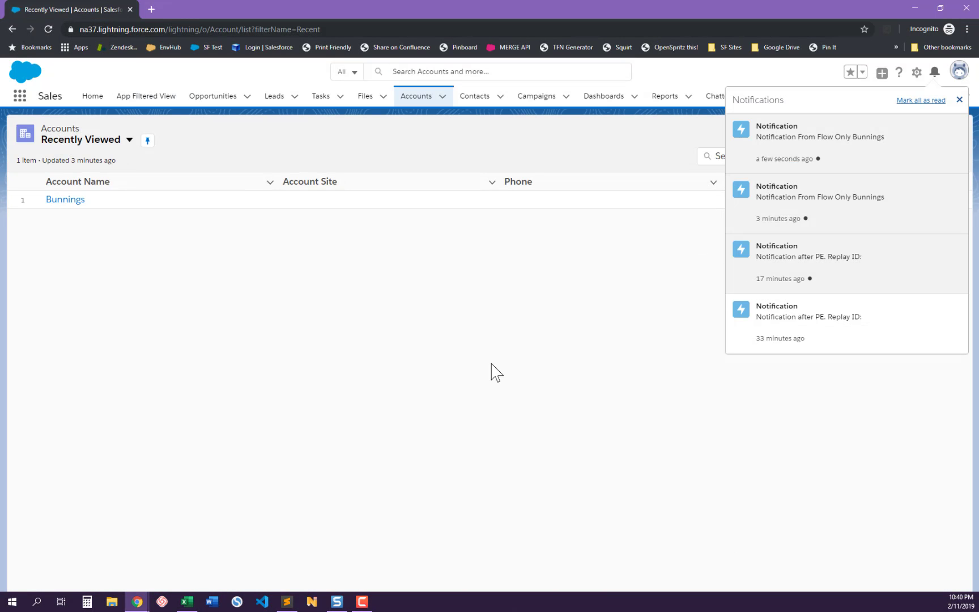
{"action": "left_click", "coordinate": [358, 210]}
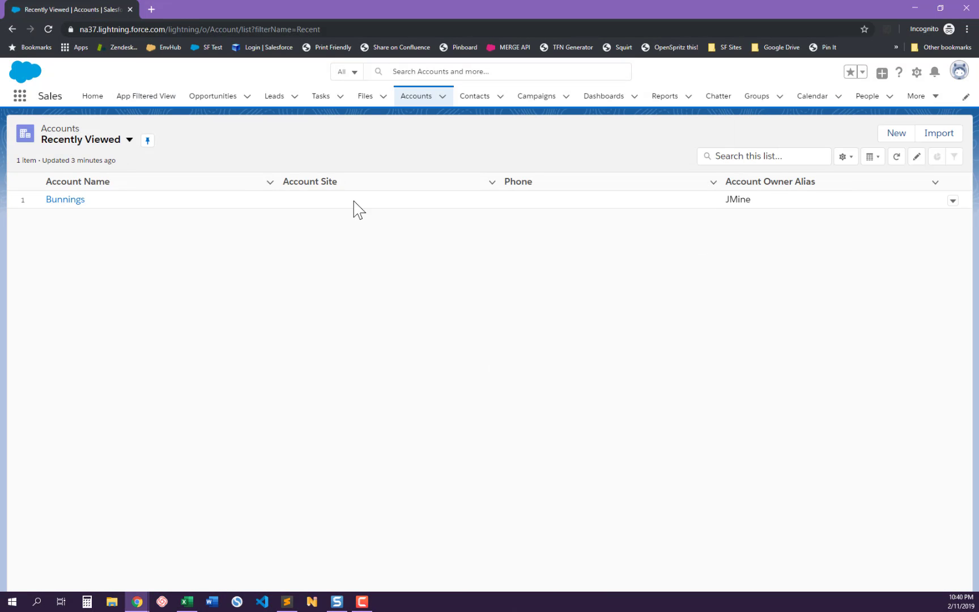
{"action": "left_click", "coordinate": [65, 199]}
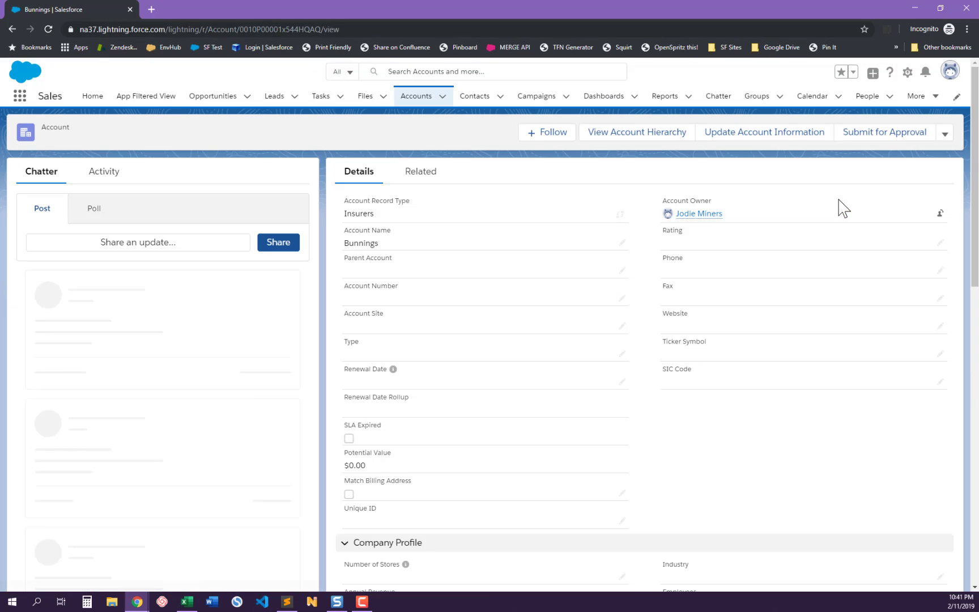
{"action": "left_click", "coordinate": [948, 135]}
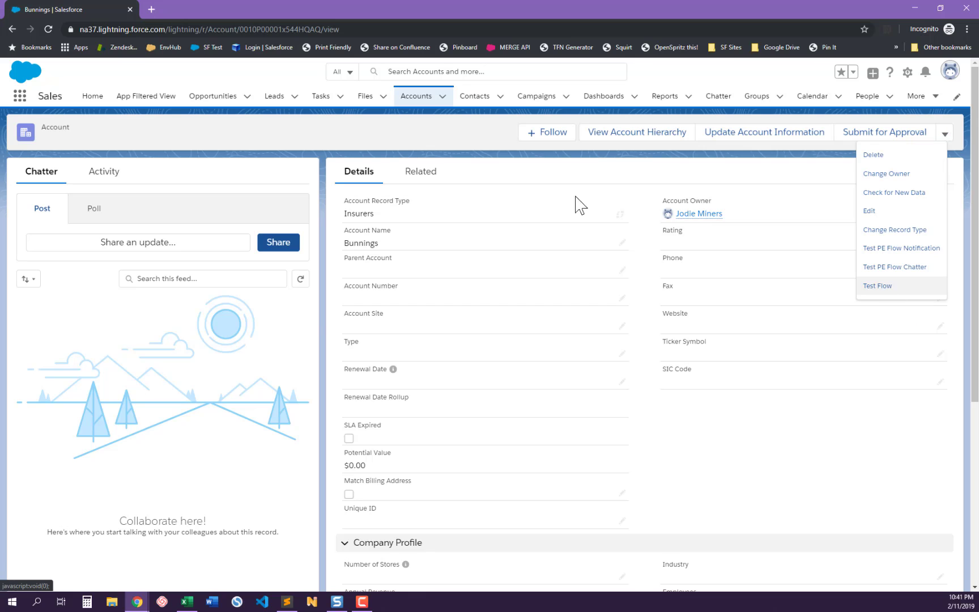
{"action": "left_click", "coordinate": [48, 29]}
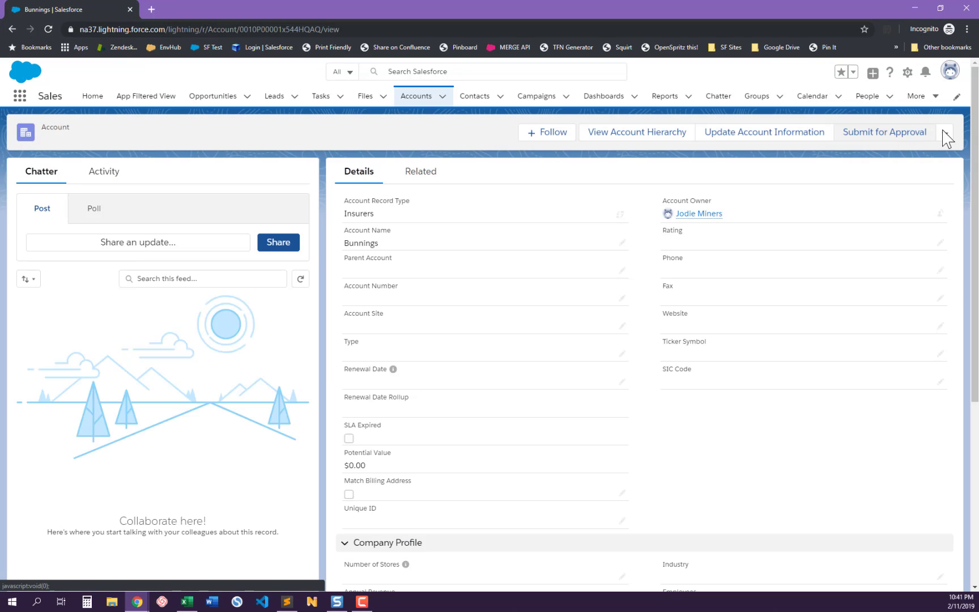
{"action": "left_click", "coordinate": [944, 136]}
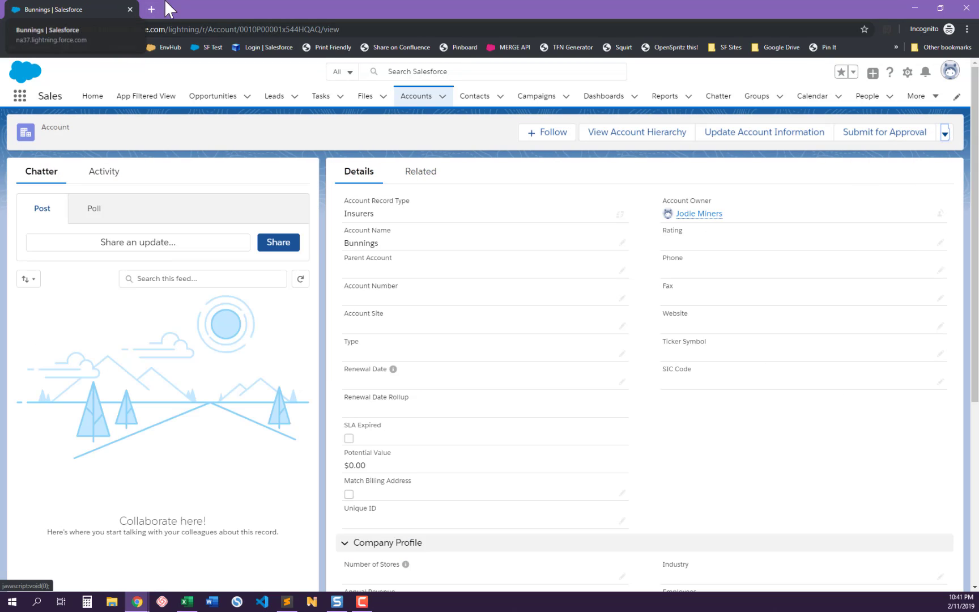
Step: In the administrator's window, add the Test Time action to the Account Layout's Salesforce Mobile and Lightning Experience Actions and save the layout
{"action": "left_click", "coordinate": [914, 7]}
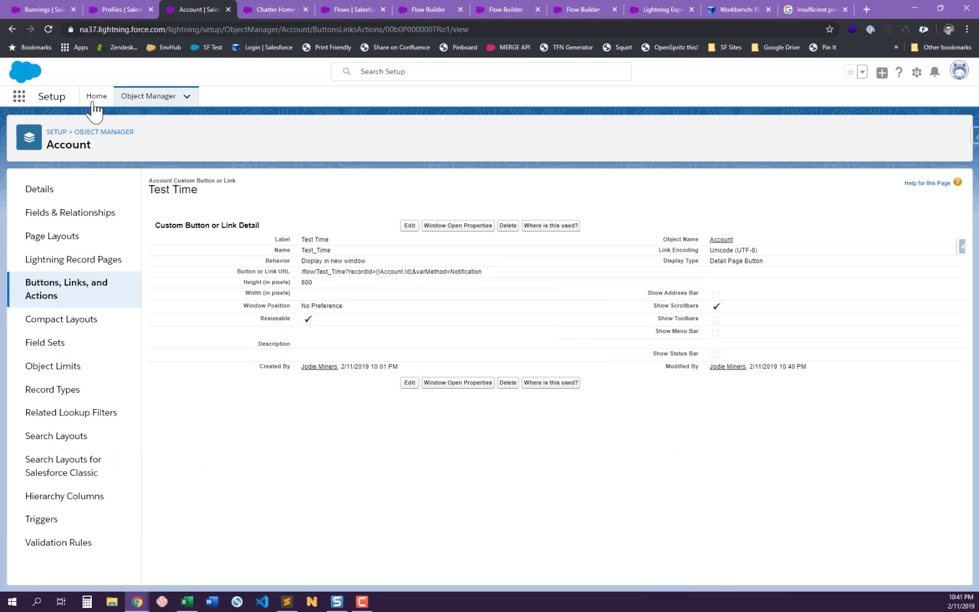
{"action": "left_click", "coordinate": [51, 236]}
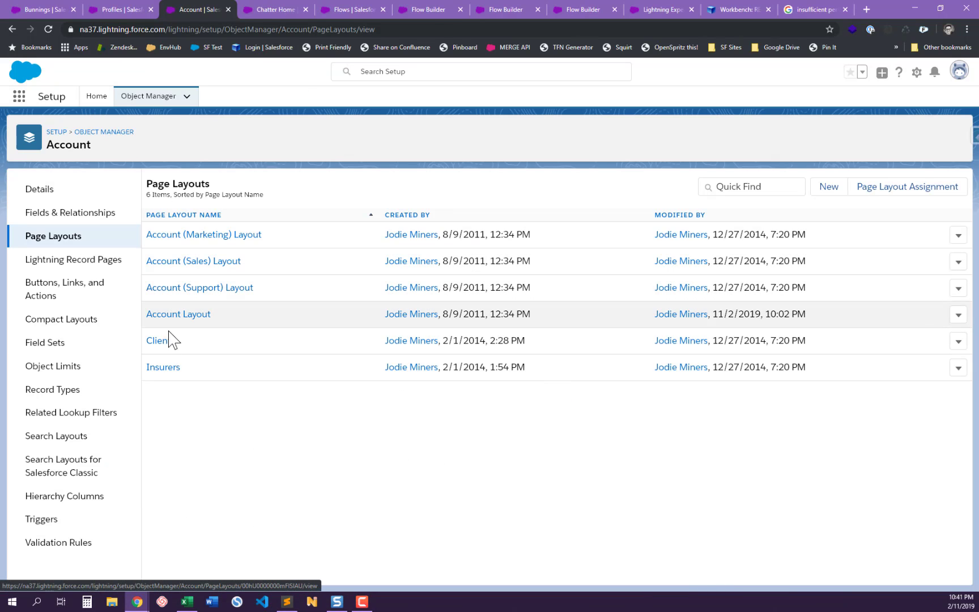
{"action": "left_click", "coordinate": [166, 314]}
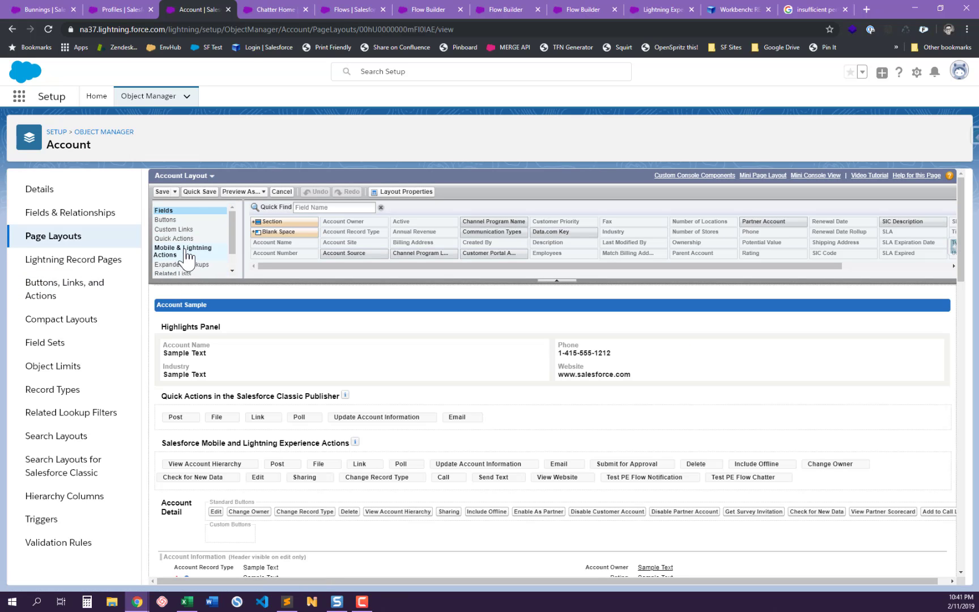
{"action": "left_click", "coordinate": [187, 255]}
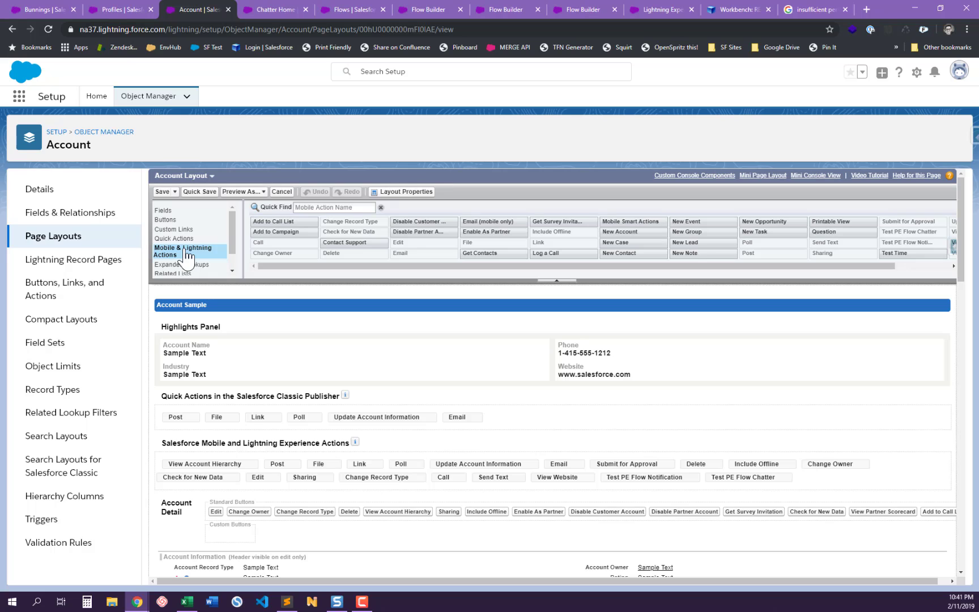
{"action": "left_click_drag", "start_coordinate": [890, 253], "coordinate": [844, 485]}
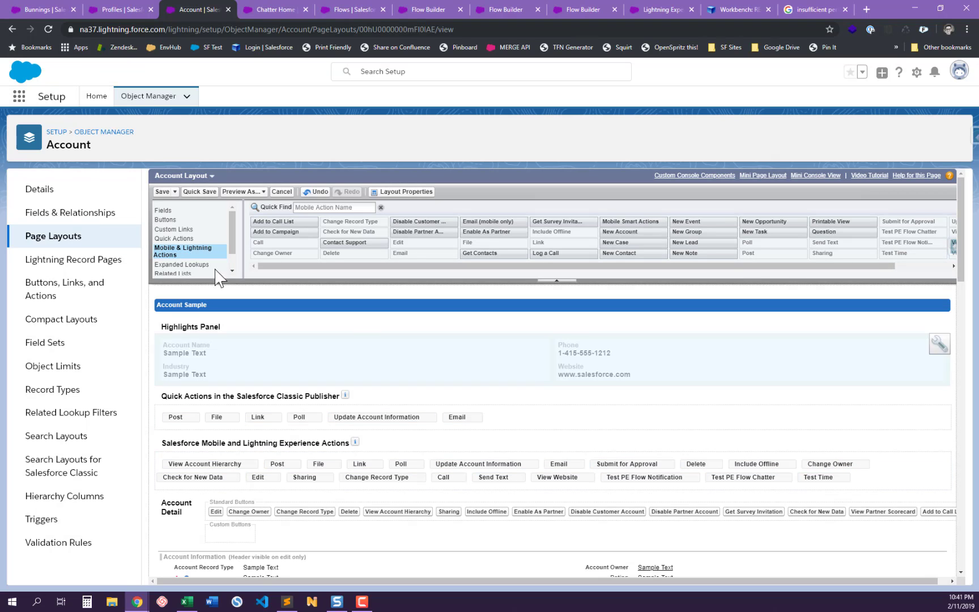
{"action": "left_click", "coordinate": [169, 196]}
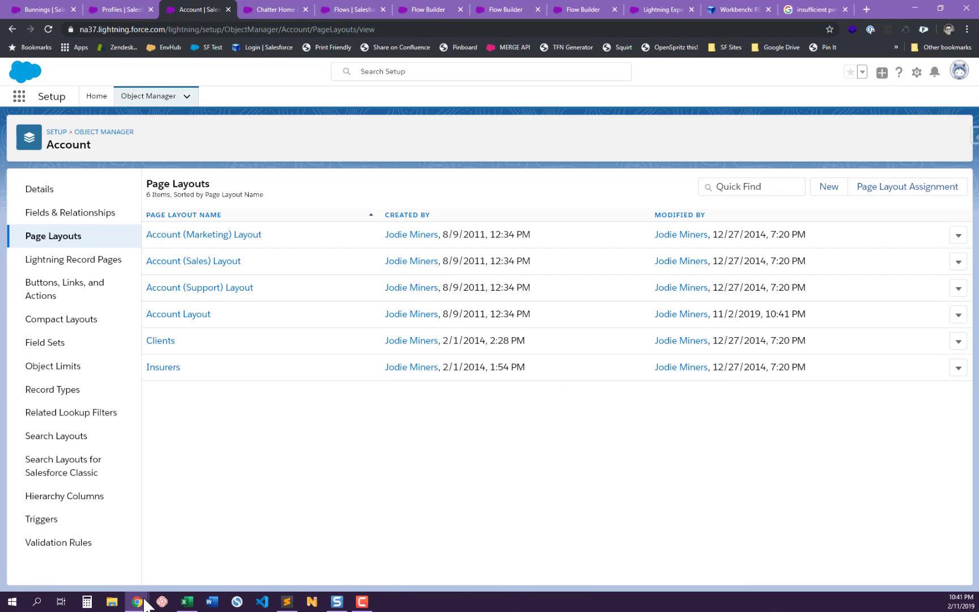
Step: Switch to the incognito session, reload the Bunnings account and run its Test Time action
{"action": "mouse_move", "coordinate": [146, 605]}
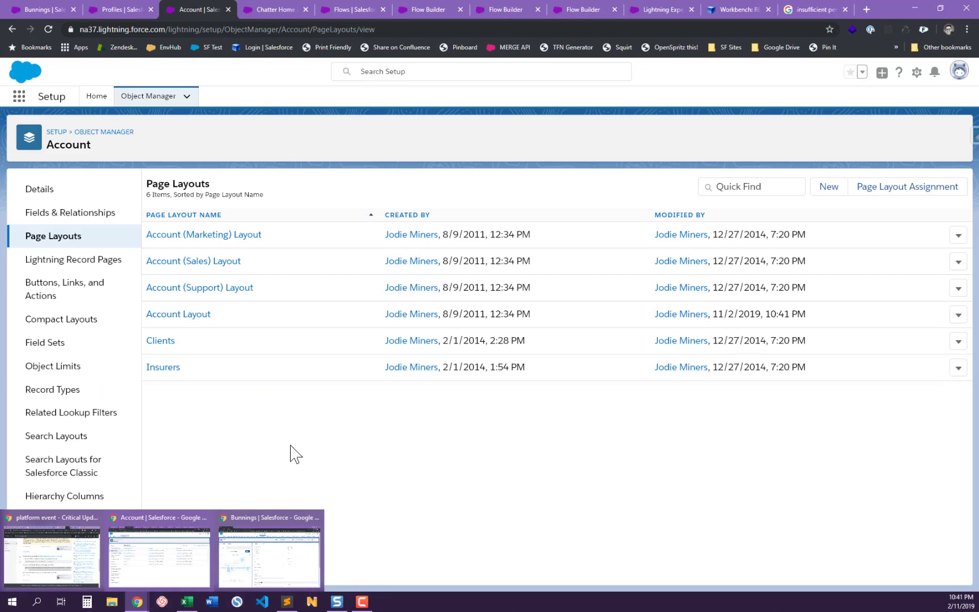
{"action": "left_click", "coordinate": [272, 545]}
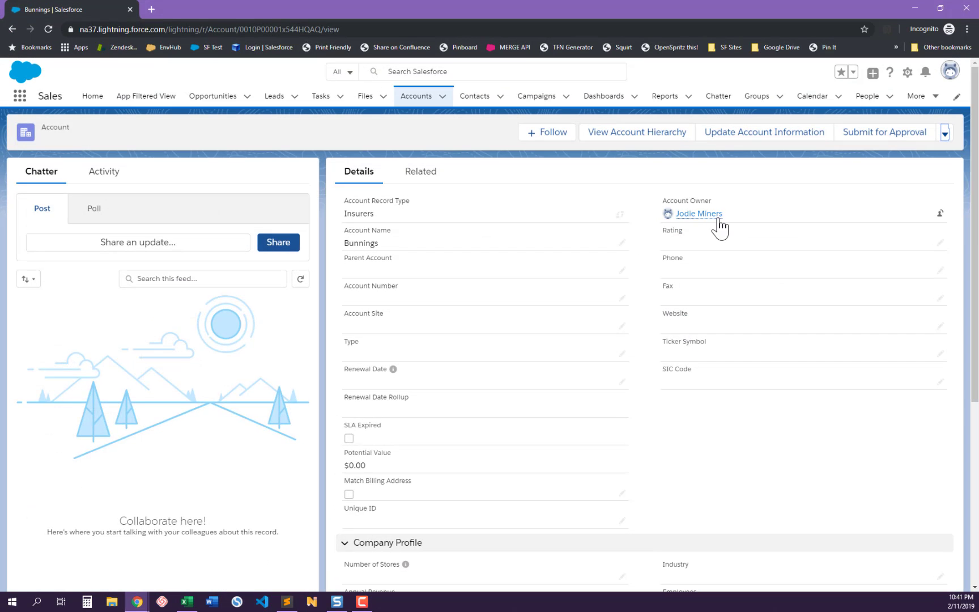
{"action": "left_click", "coordinate": [55, 30]}
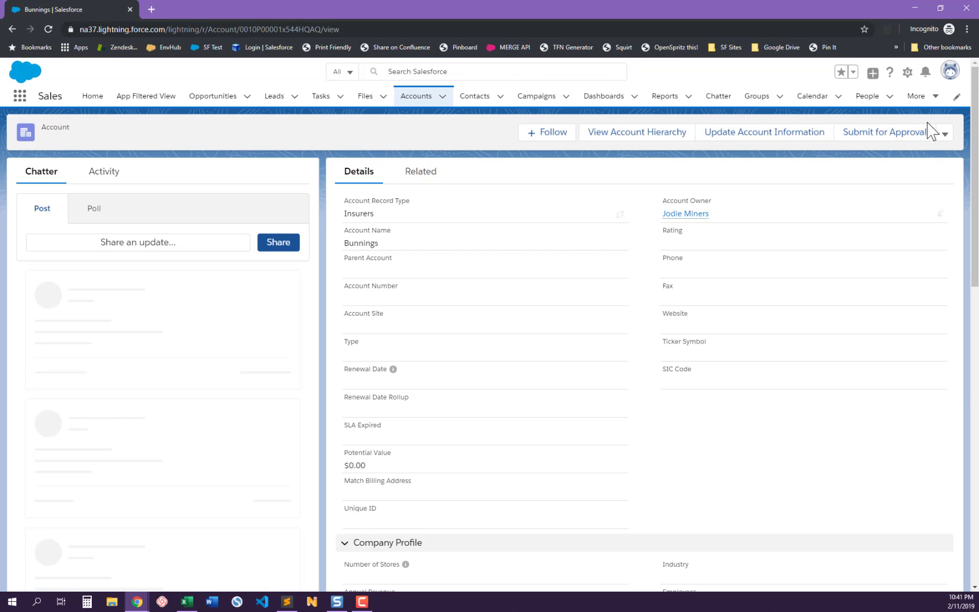
{"action": "left_click", "coordinate": [945, 136]}
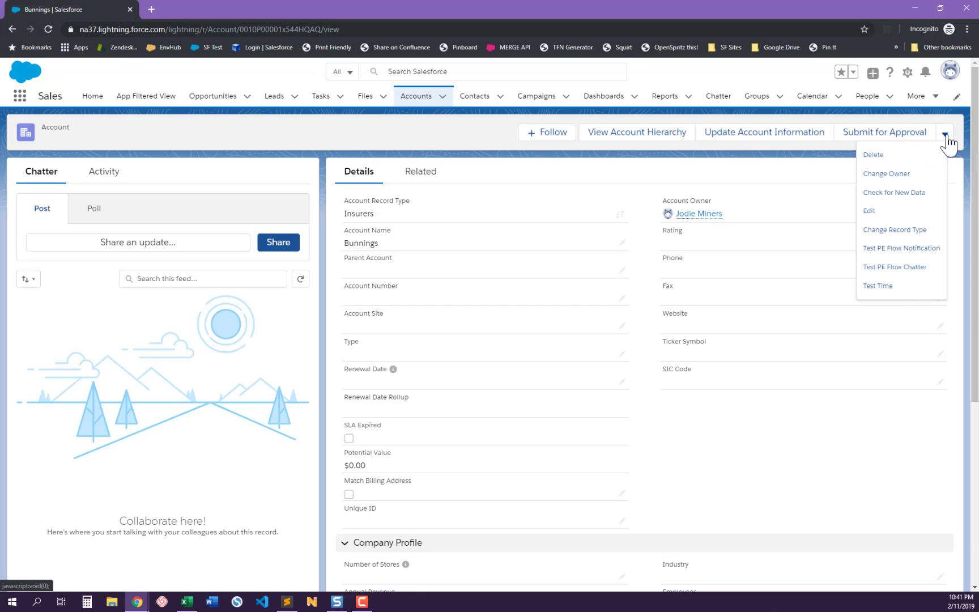
{"action": "left_click", "coordinate": [884, 290]}
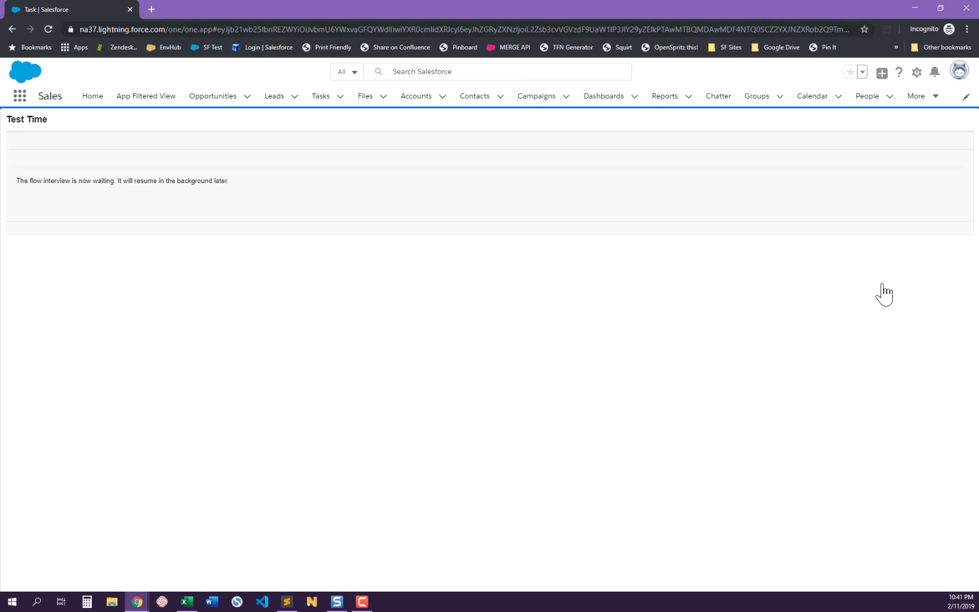
Step: Return to the Bunnings account and check the newest entry in the notifications list
{"action": "left_click", "coordinate": [11, 29]}
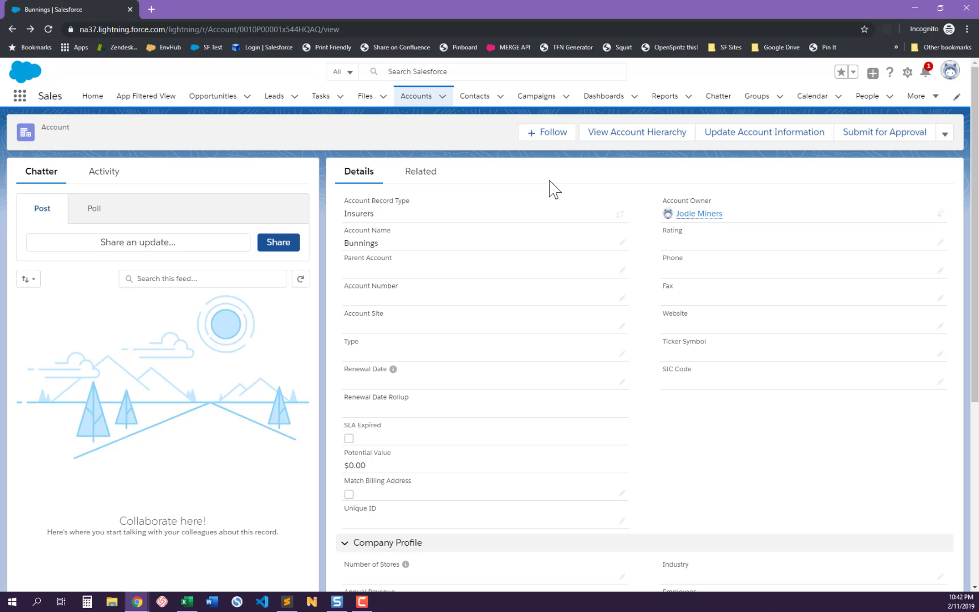
{"action": "left_click", "coordinate": [928, 73]}
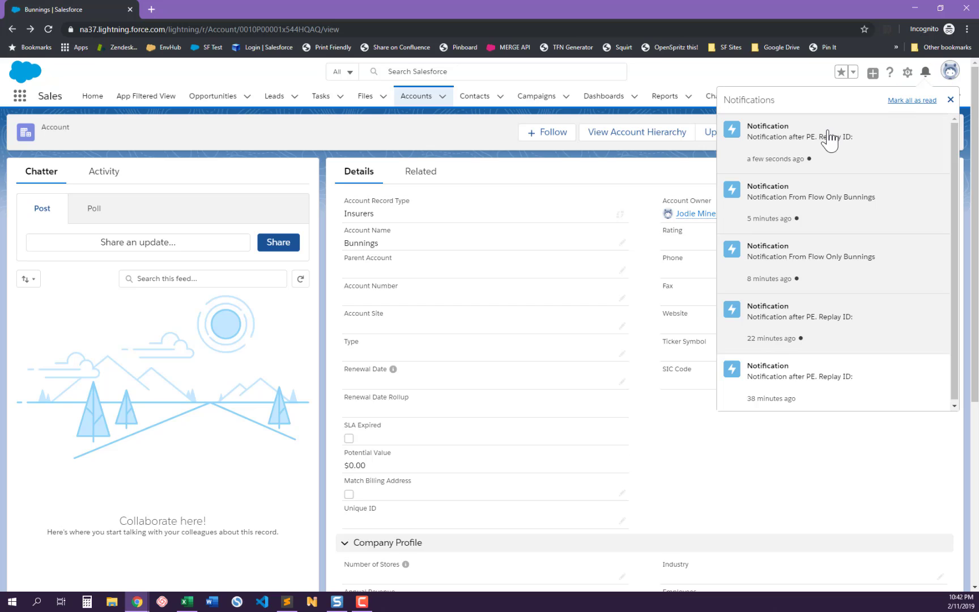
{"action": "left_click", "coordinate": [413, 136]}
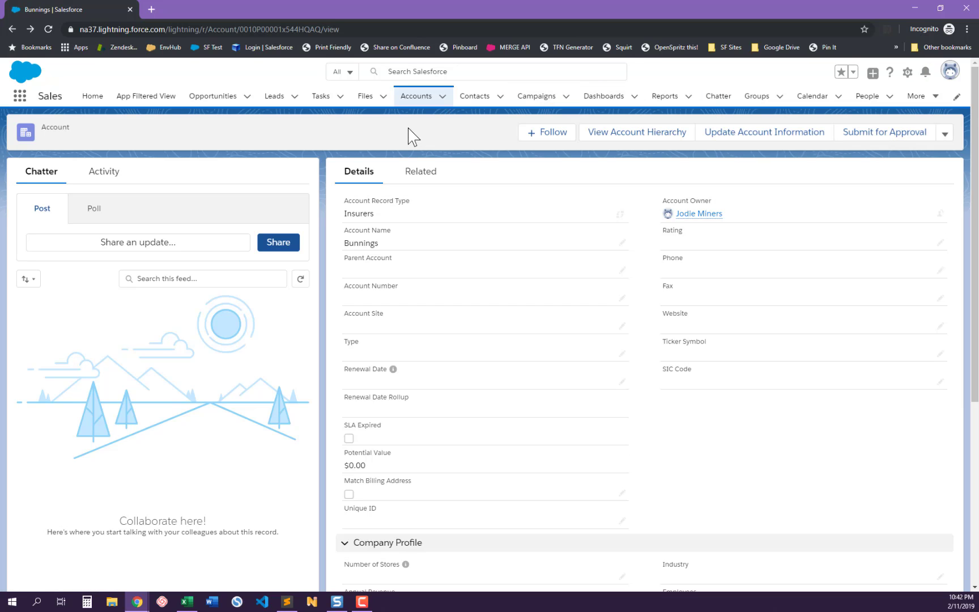
Step: Switch to the administrator's window, open the Test PE flow from the flows list and view the resume event settings of its Wait pause element
{"action": "left_click", "coordinate": [912, 9]}
{"action": "left_click", "coordinate": [417, 11]}
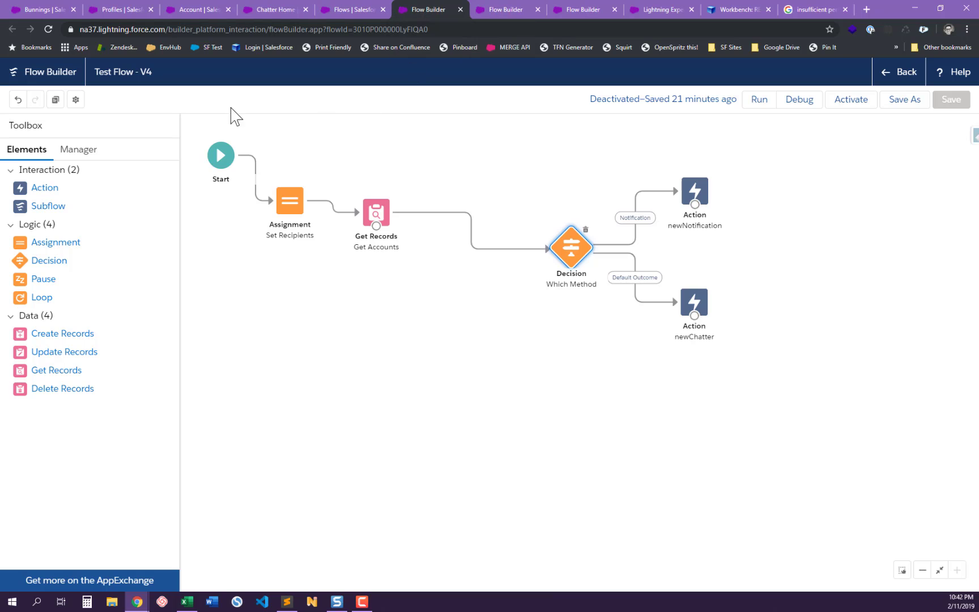
{"action": "left_click", "coordinate": [349, 10]}
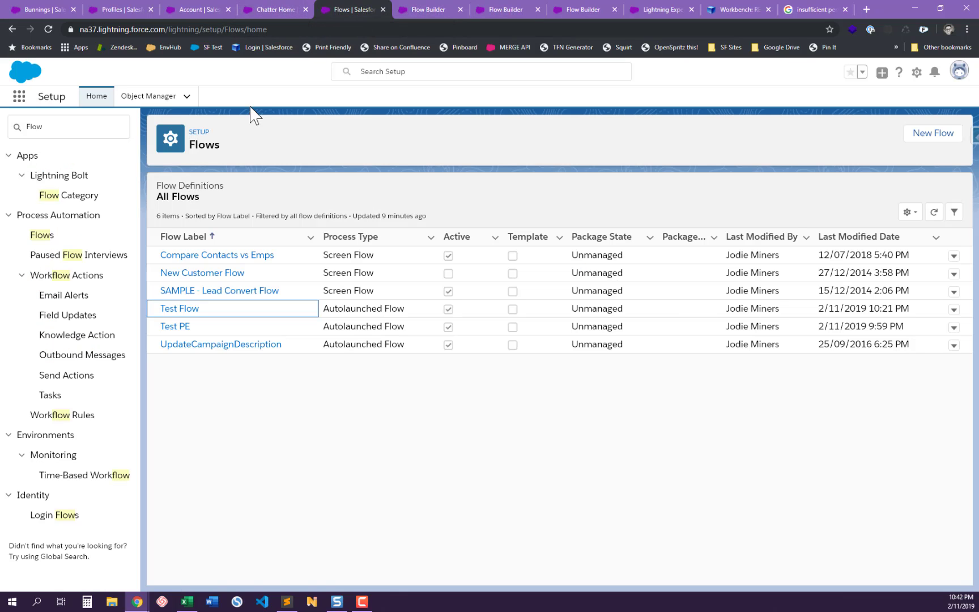
{"action": "left_click", "coordinate": [175, 327]}
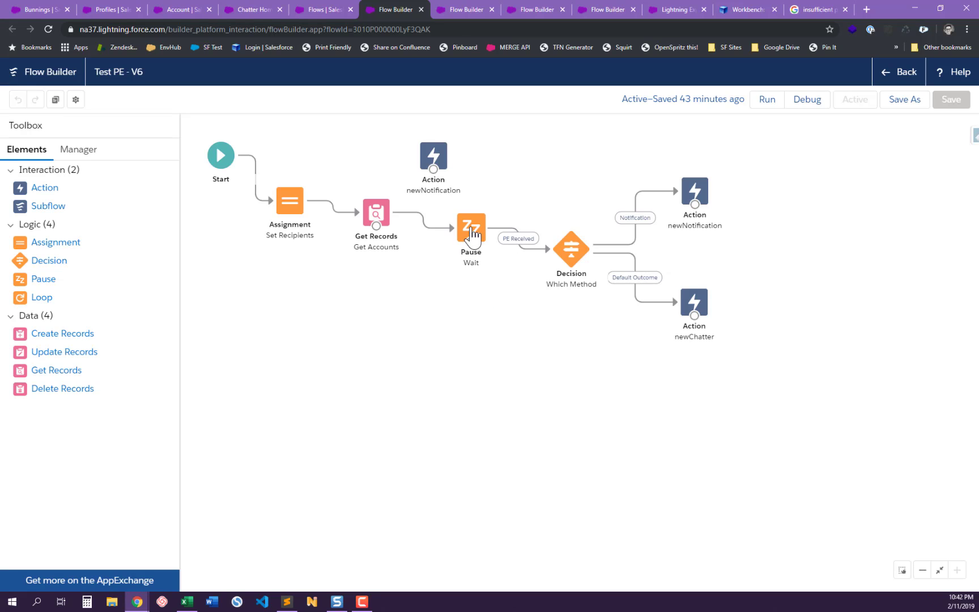
{"action": "double_click", "coordinate": [468, 242]}
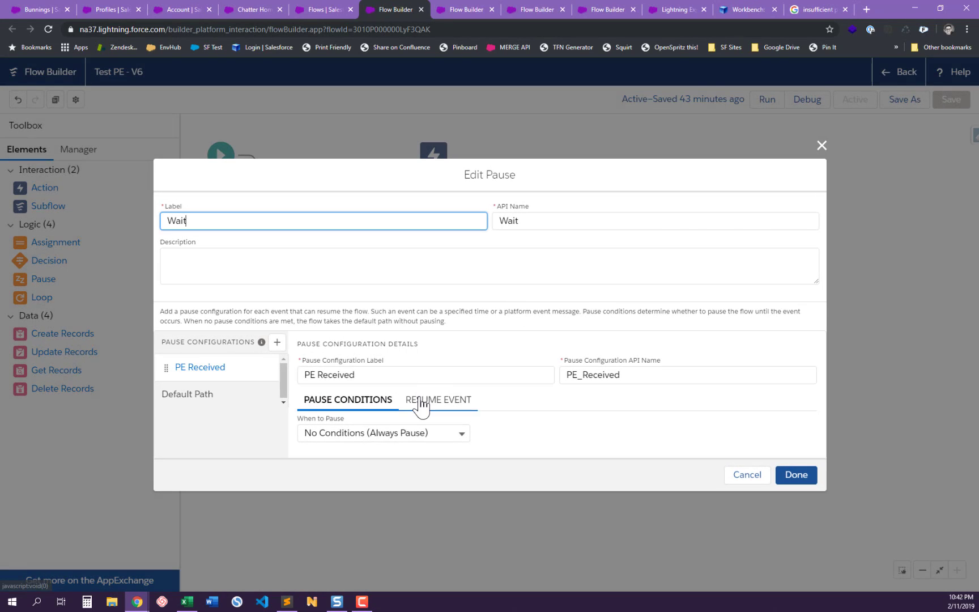
{"action": "left_click", "coordinate": [422, 401]}
{"action": "scroll", "coordinate": [422, 399], "scroll_direction": "down", "scroll_amount": 3}
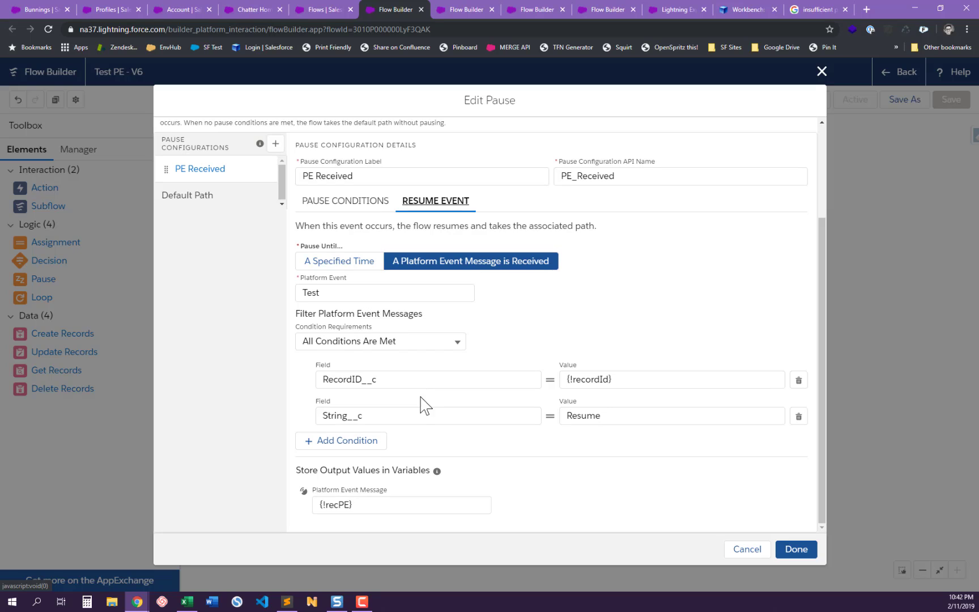